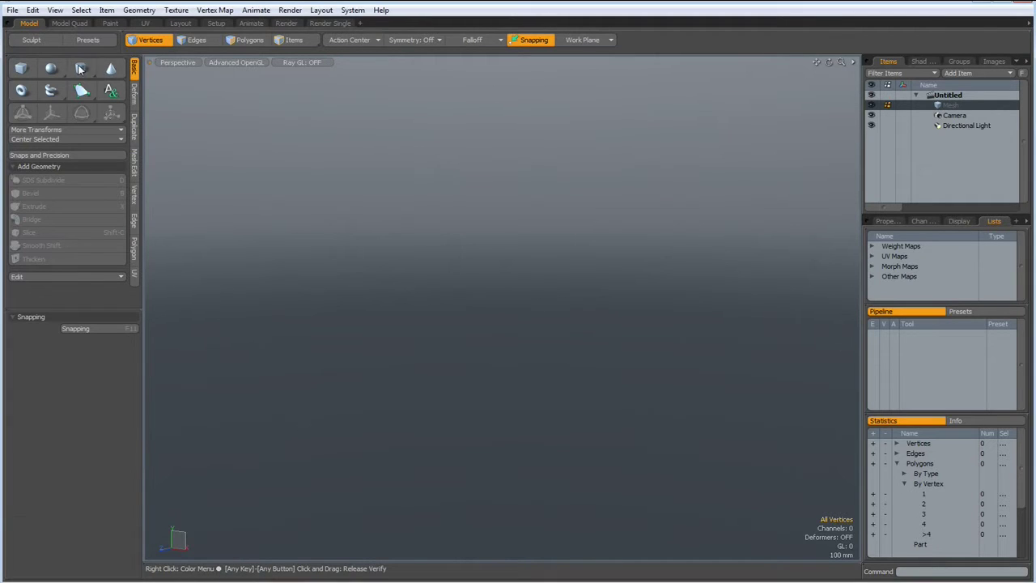
Step: Draw a cylinder along the Z axis in the front view, about 245 mm in radius, and give it 12 sides
click(81, 68)
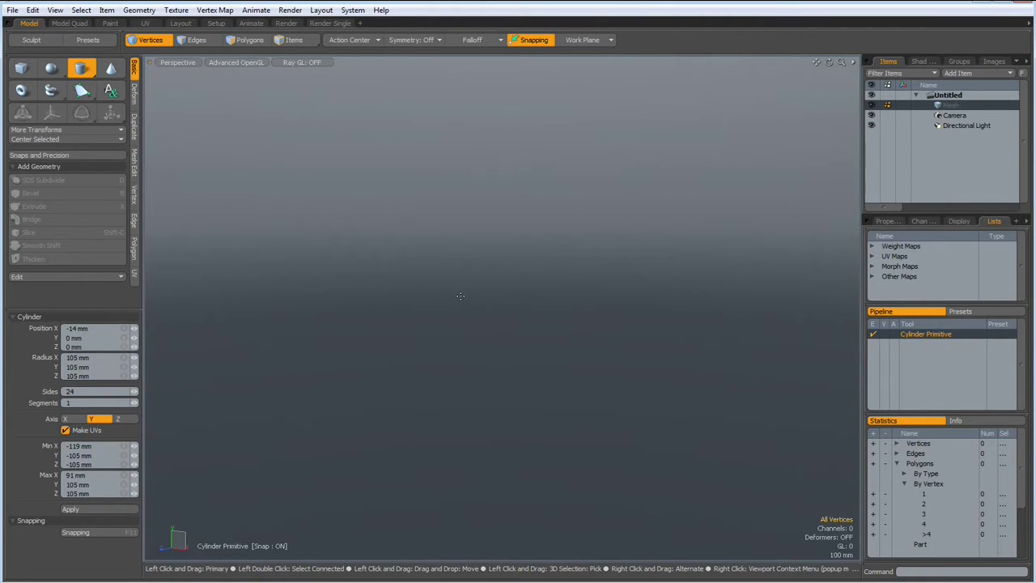
key(KP_2)
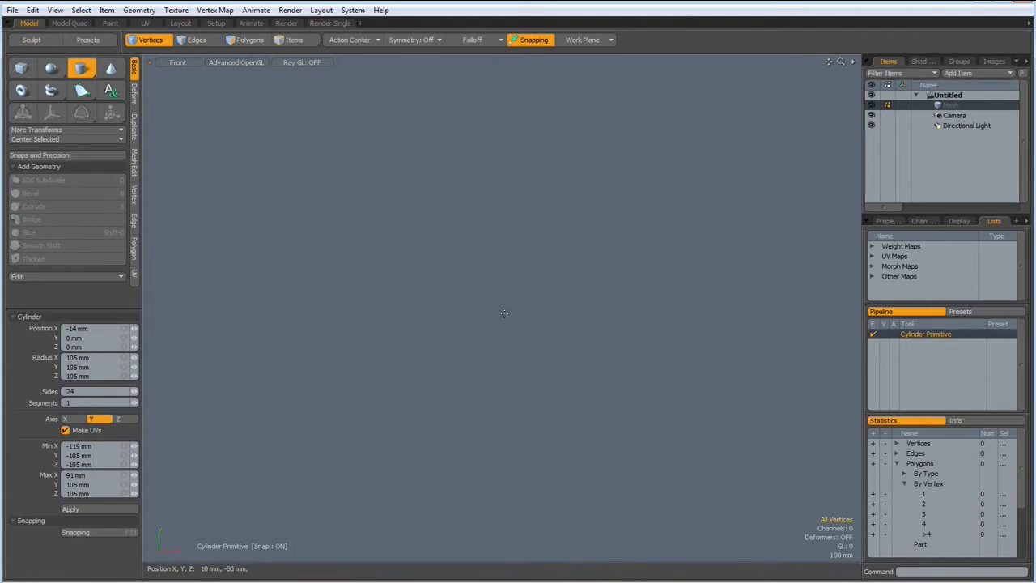
ctrl+drag(505, 313, 547, 354)
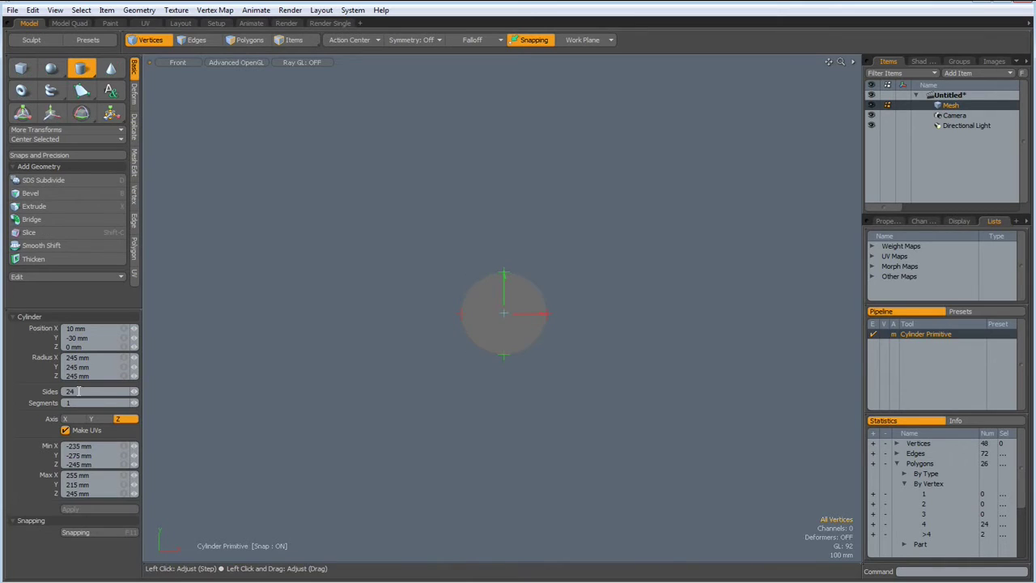
drag(79, 391, 49, 395)
text(12)
key(Return)
Step: Set the cylinder's radius to 200 mm in X, 200 mm in Y and 600 mm in Z
click(102, 356)
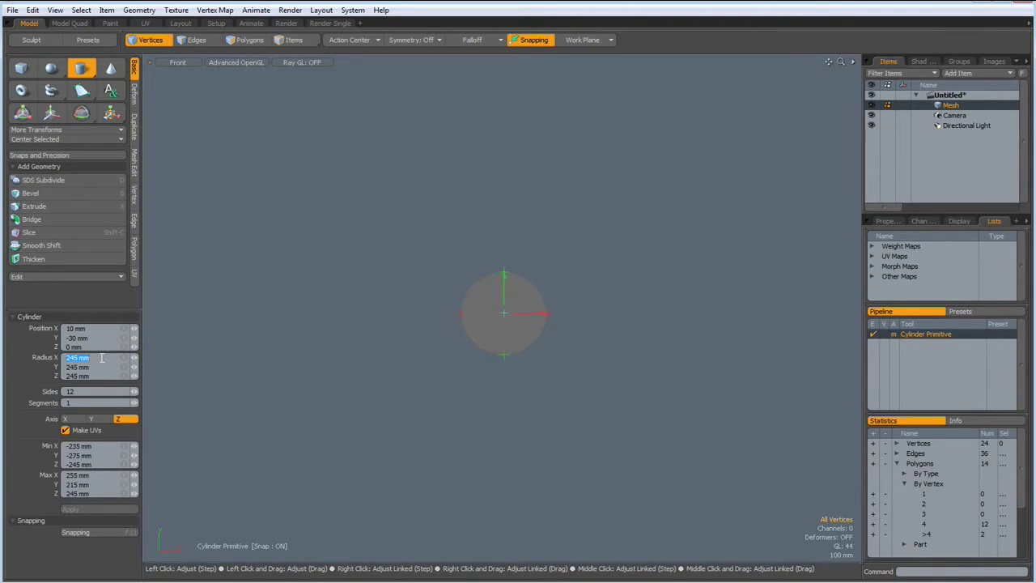
text(200)
key(Tab)
text(200)
key(Tab)
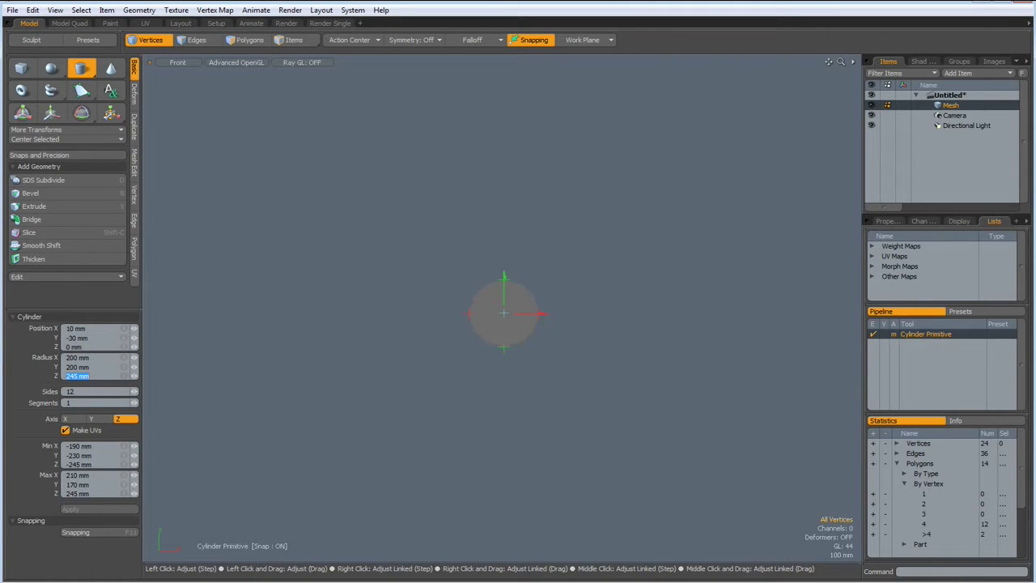
text(600)
key(Return)
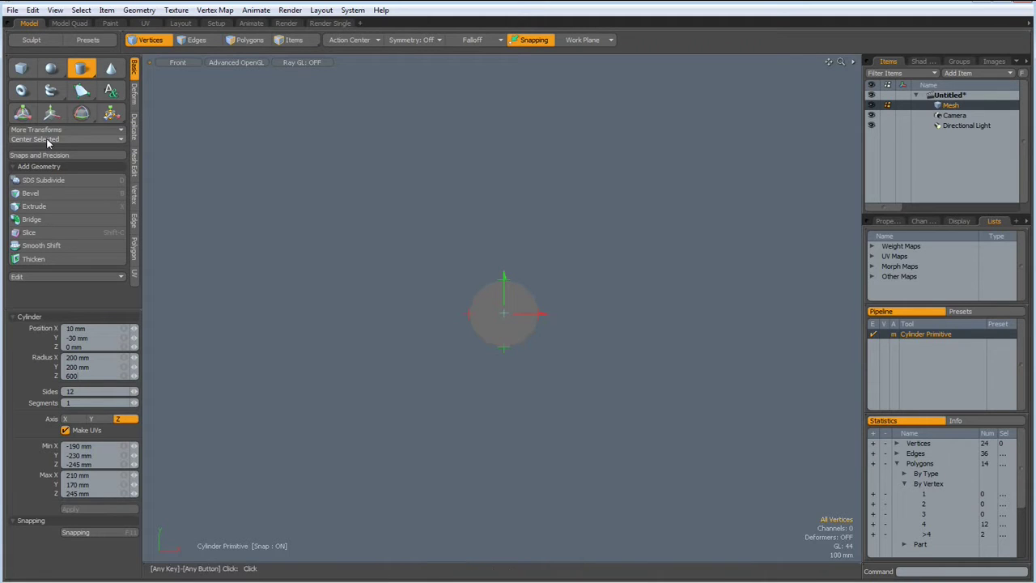
Step: Center the cylinder on all axes and turn on its wireframe display in the perspective view
click(46, 140)
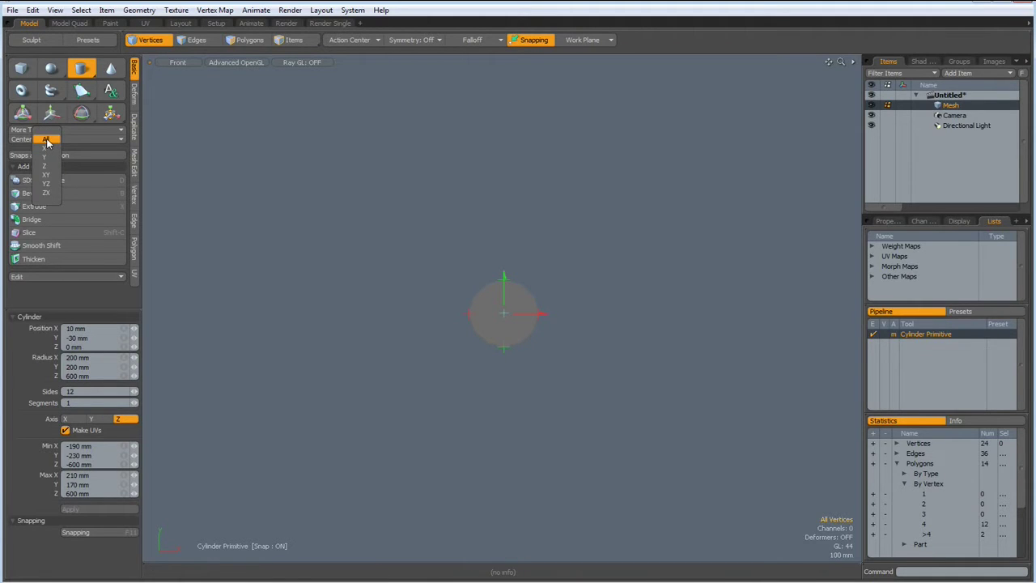
click(46, 140)
key(ctrl+space)
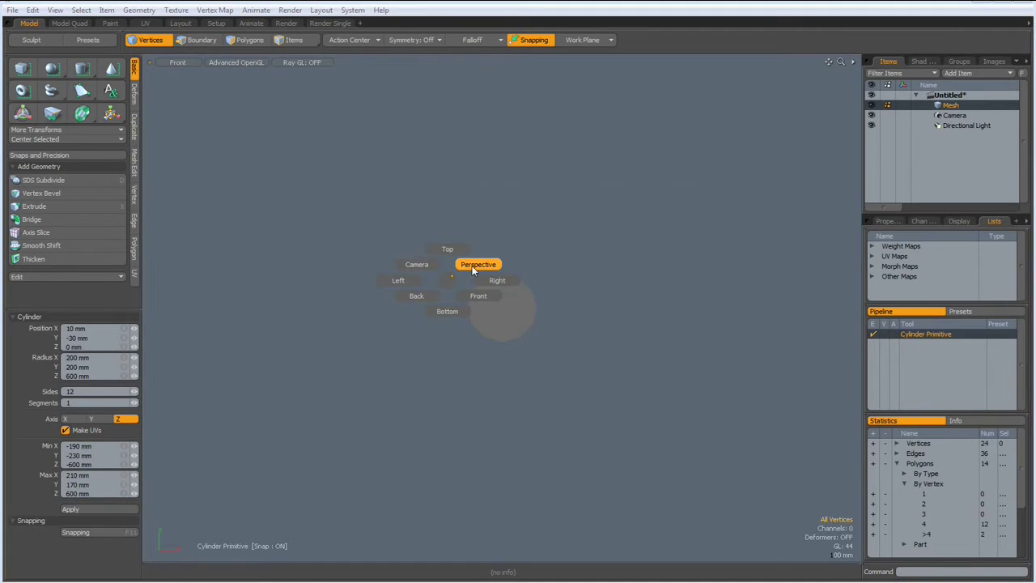
click(473, 270)
alt+drag(296, 341, 523, 389)
key(ctrl+2)
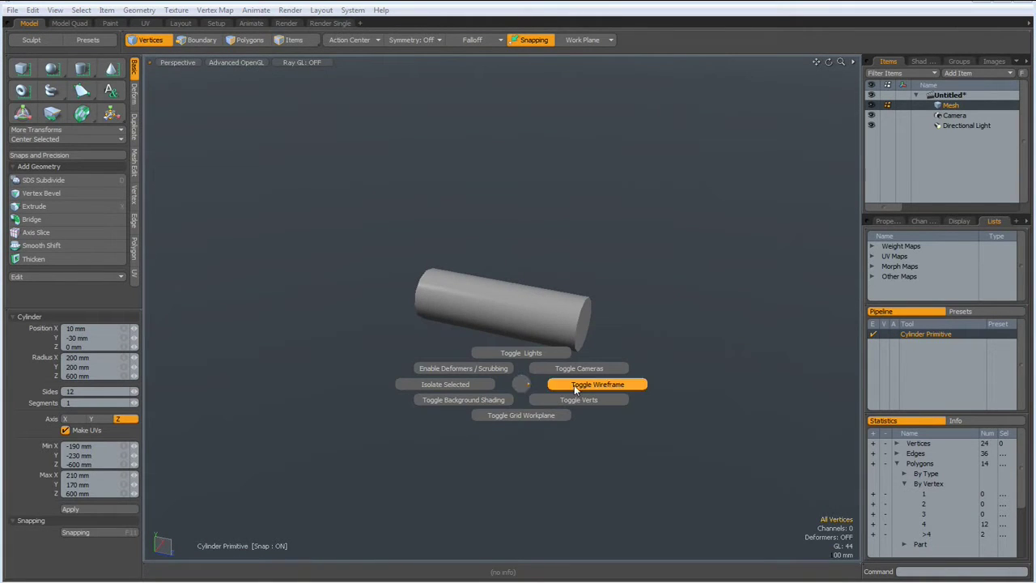
click(574, 389)
Step: Delete the polygons capping both ends of the cylinder
alt+drag(594, 374, 576, 344)
key(3)
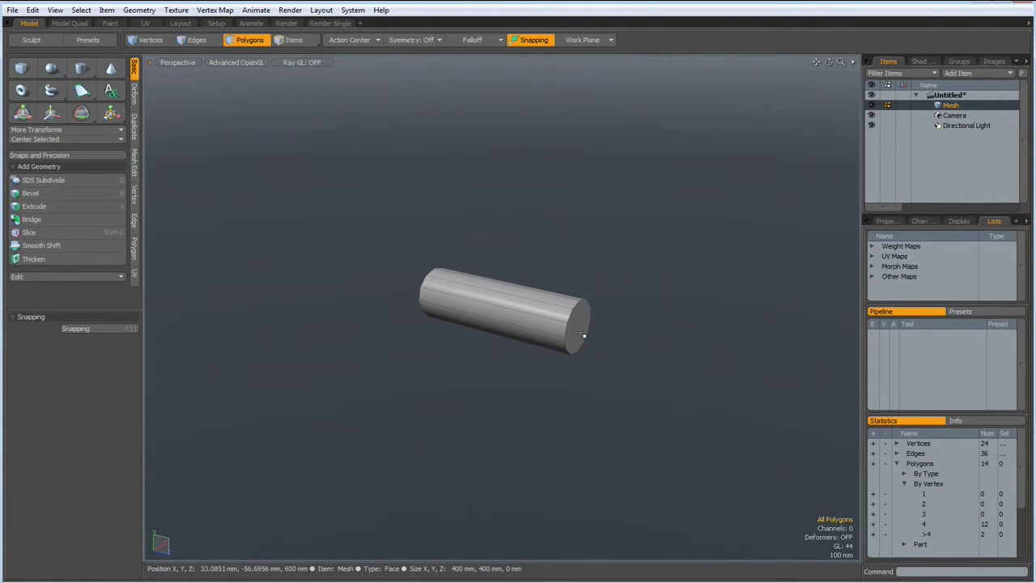
click(583, 336)
alt+drag(534, 400, 489, 340)
shift+click(451, 332)
key(Delete)
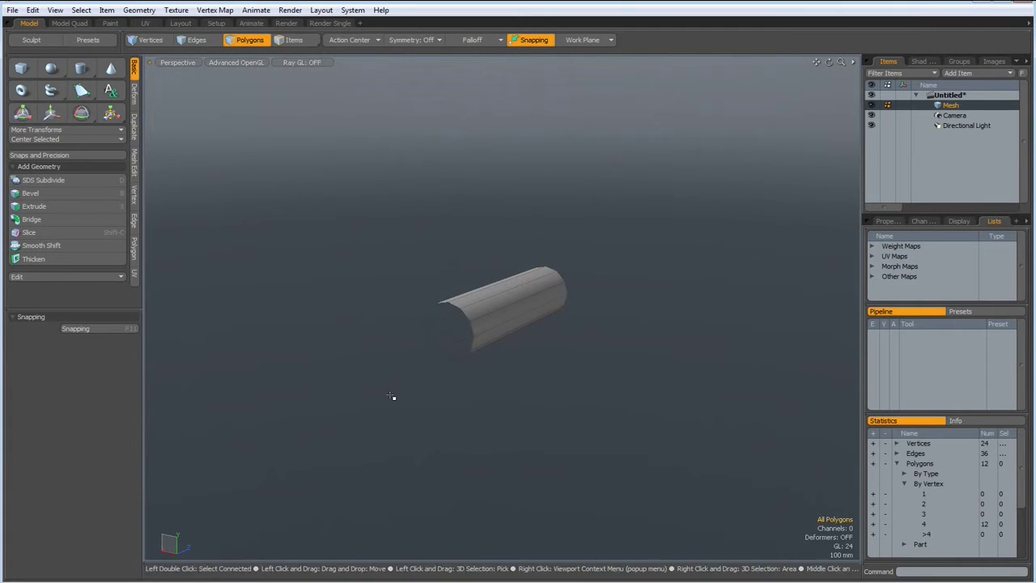
Step: Duplicate the open tube in place and rotate the copy -90° about X in the right view to form a cross
alt+drag(391, 394, 478, 424)
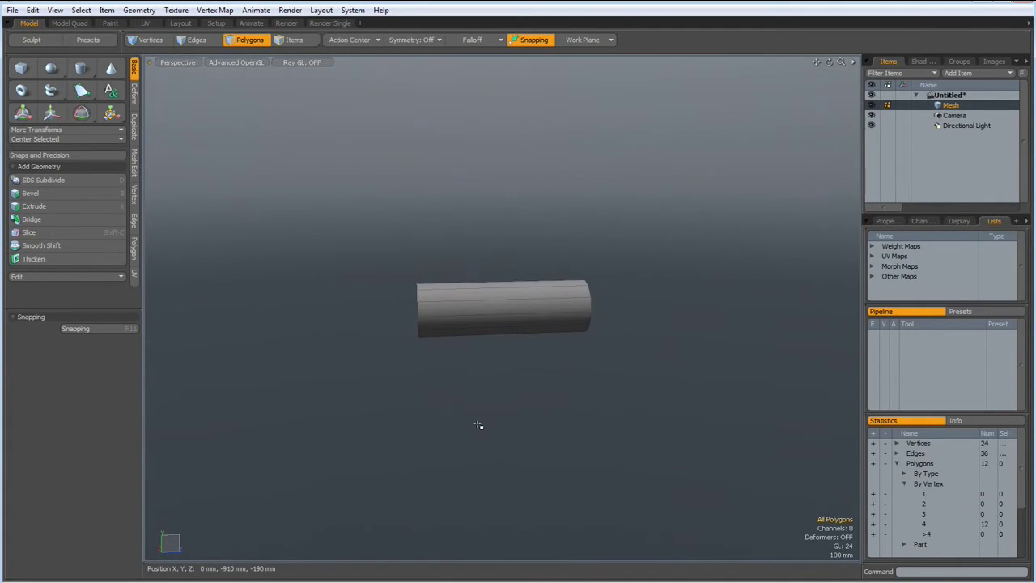
key(KP_3)
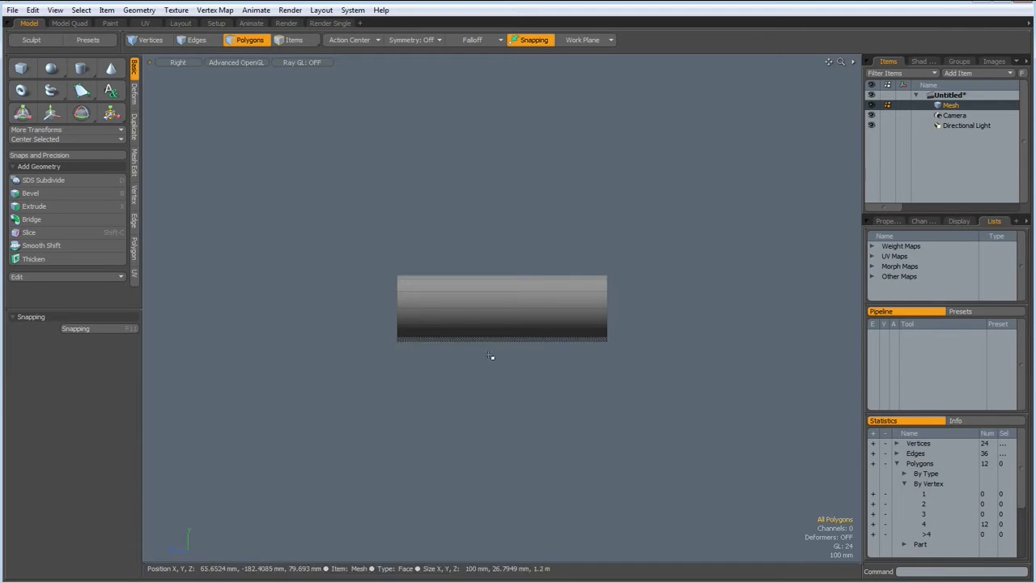
double_click(502, 310)
key(ctrl)
key(ctrl+v)
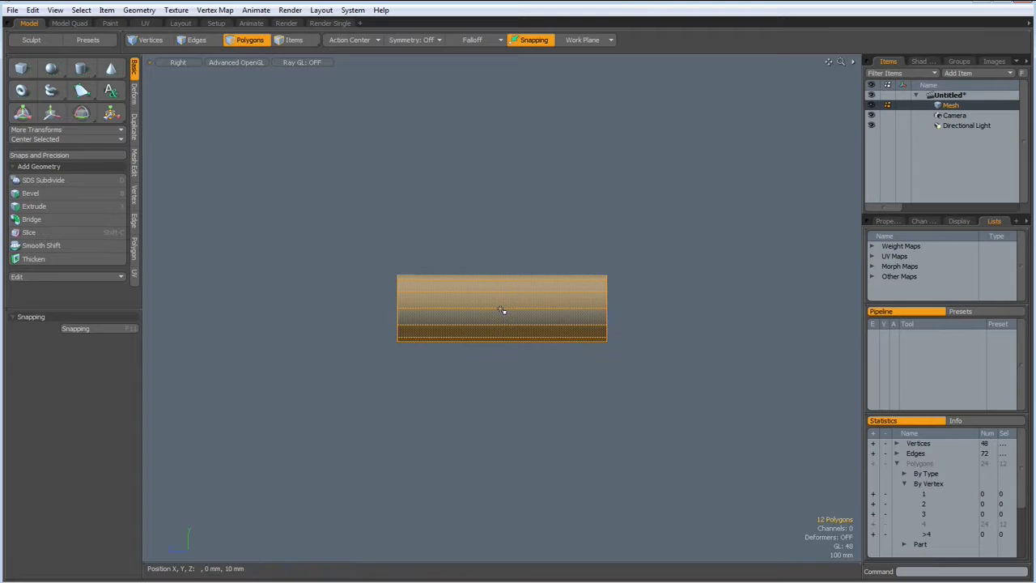
key(e)
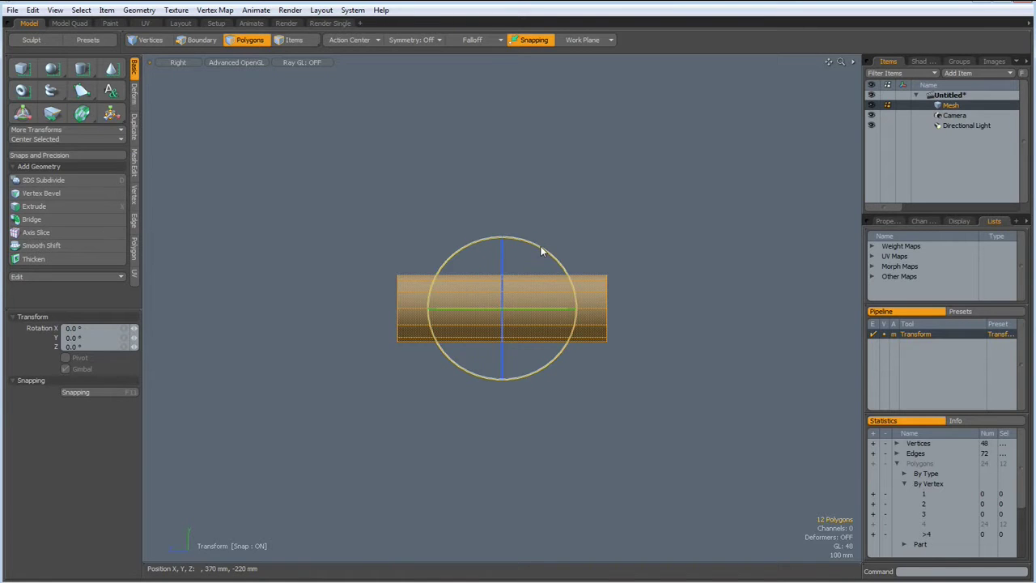
drag(544, 253, 561, 344)
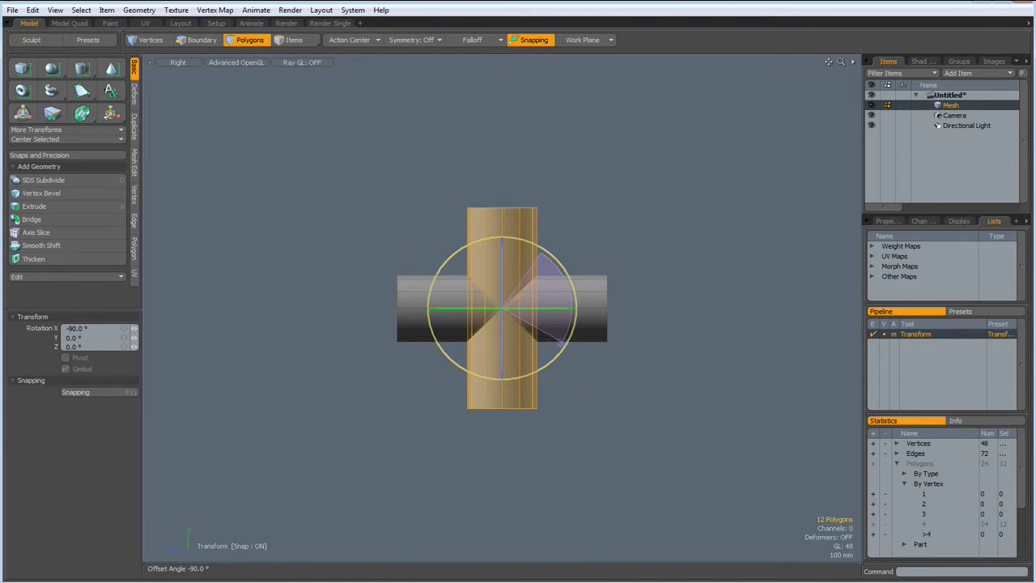
key(space)
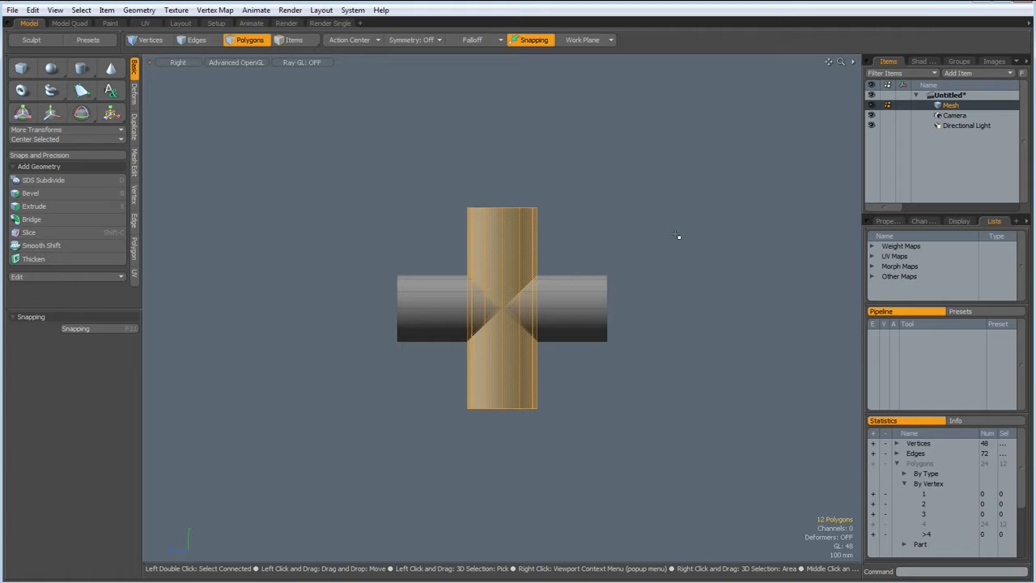
click(621, 240)
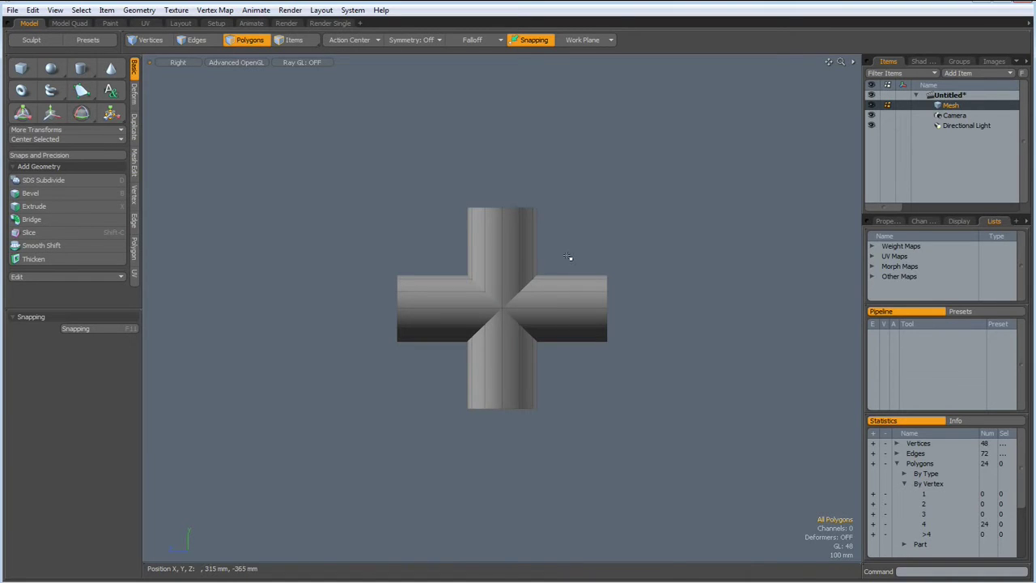
Step: Set the snapping mode to Grid
scroll(569, 257, up, 2)
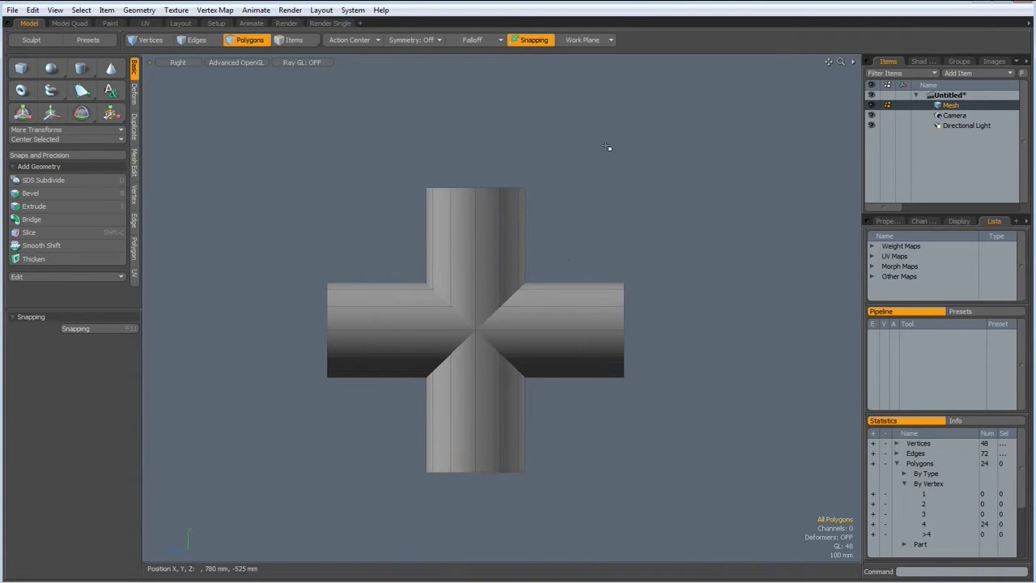
key(F11)
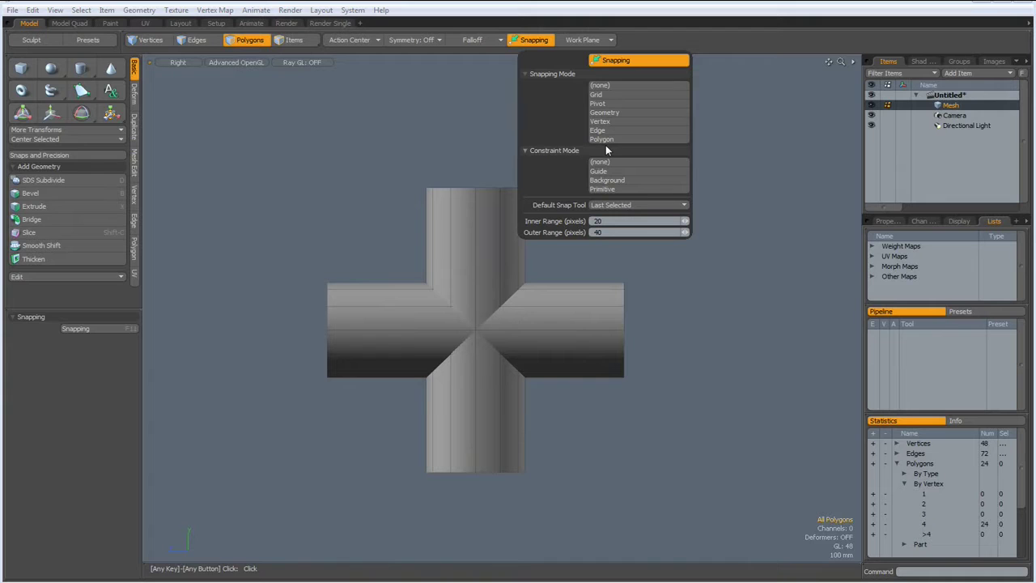
click(599, 94)
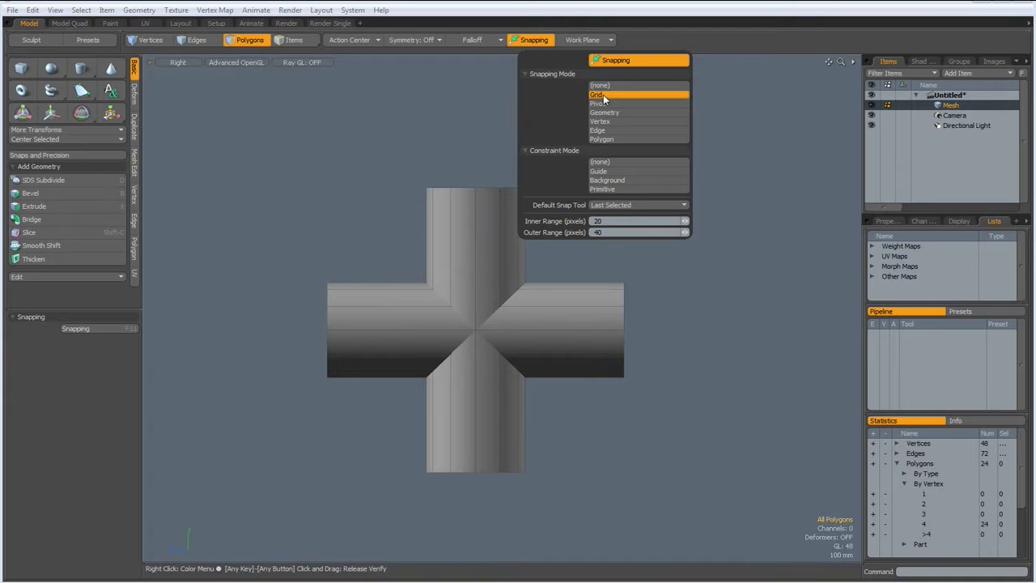
click(354, 120)
Step: Slice the crossed tubes along both 45° diagonals through the corners of their intersection, using grid-snapped cuts
key(shift+c)
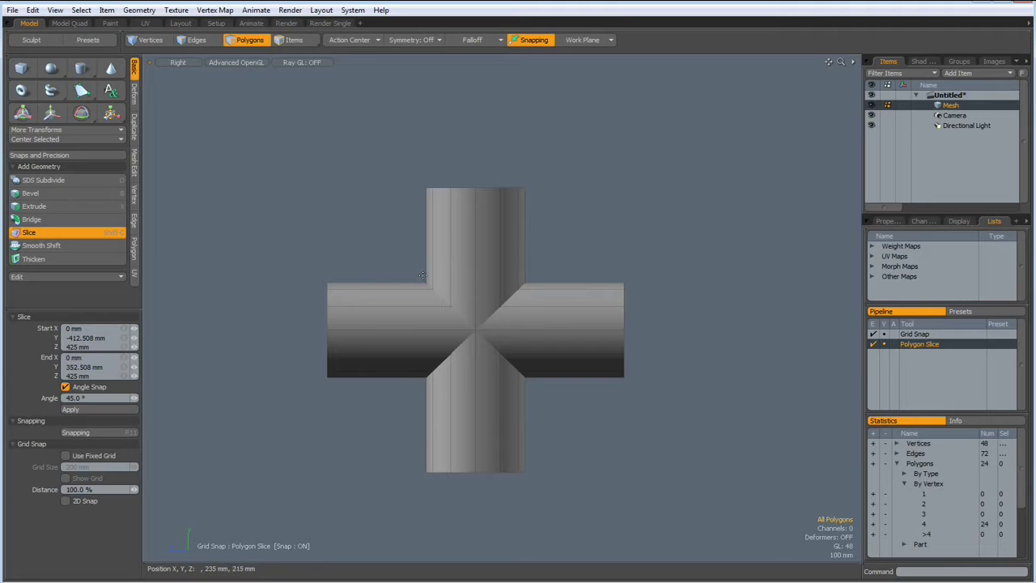
drag(423, 275, 550, 401)
key(shift)
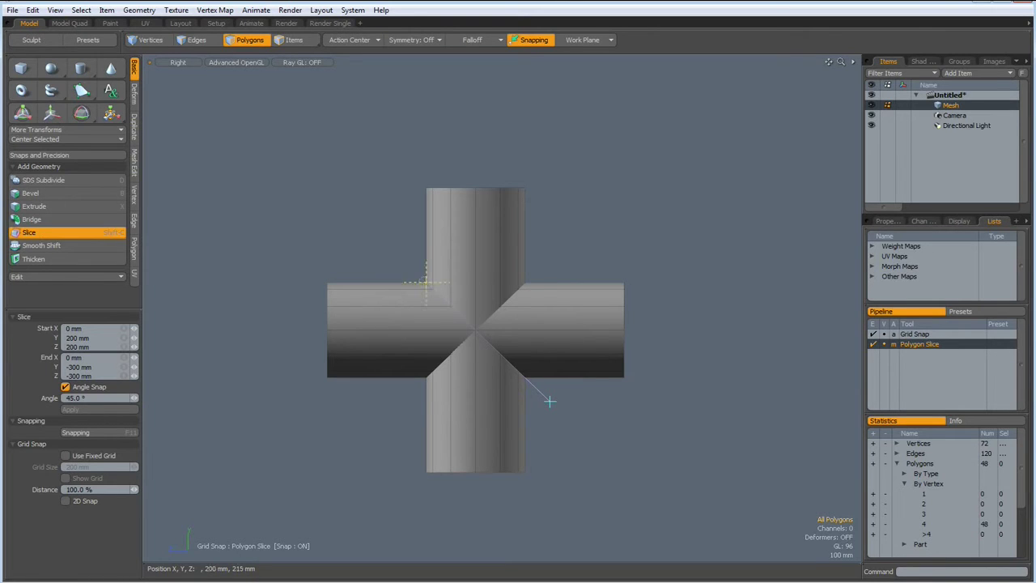
drag(423, 285, 399, 262)
shift+drag(540, 267, 377, 425)
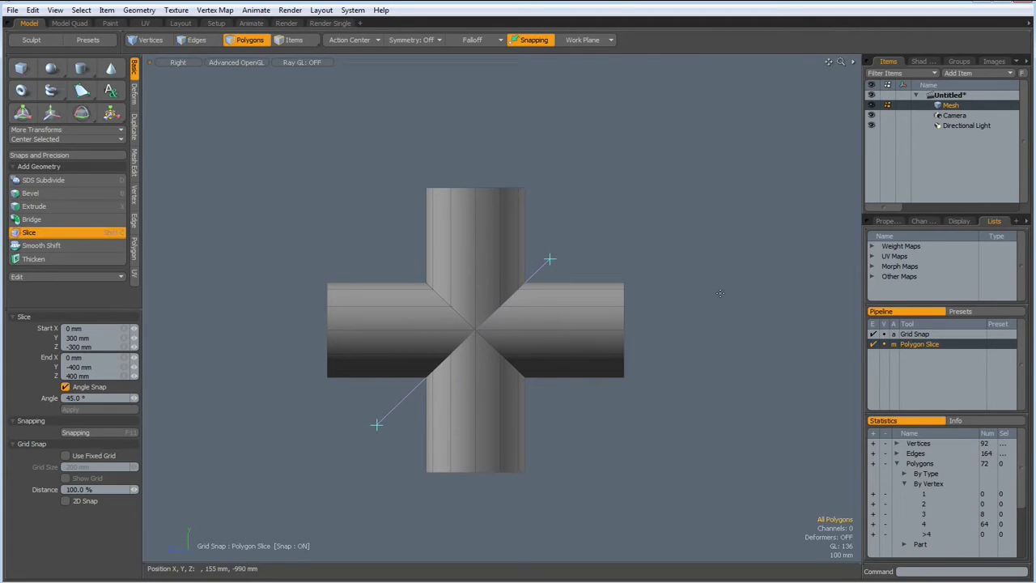
key(space)
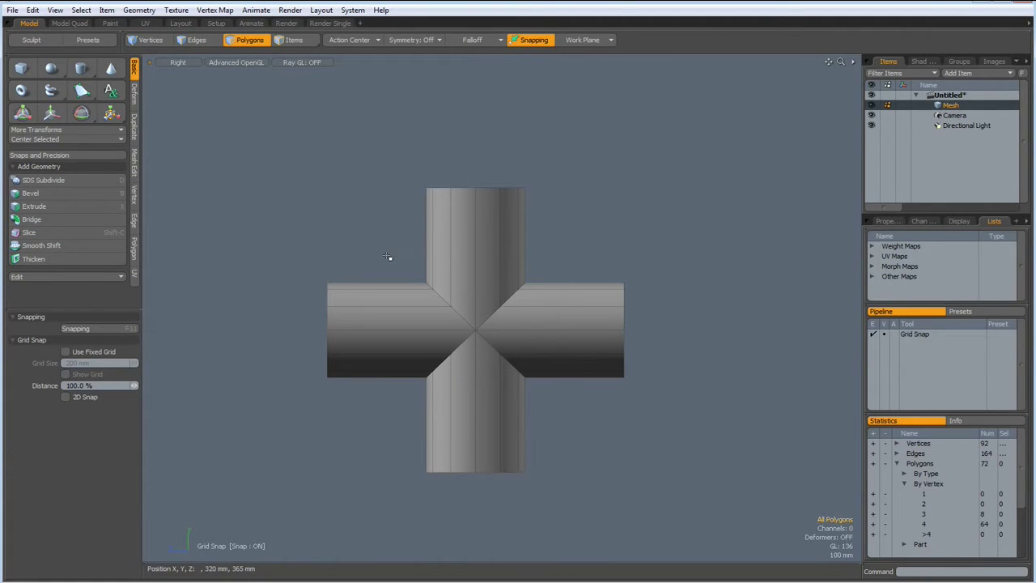
Step: Delete the polygons inside the tube intersection and set the selection lasso style to Rectangle
mouse_move(386, 248)
right_down()
mouse_move(584, 427)
mouse_move(590, 285)
mouse_move(577, 251)
right_up()
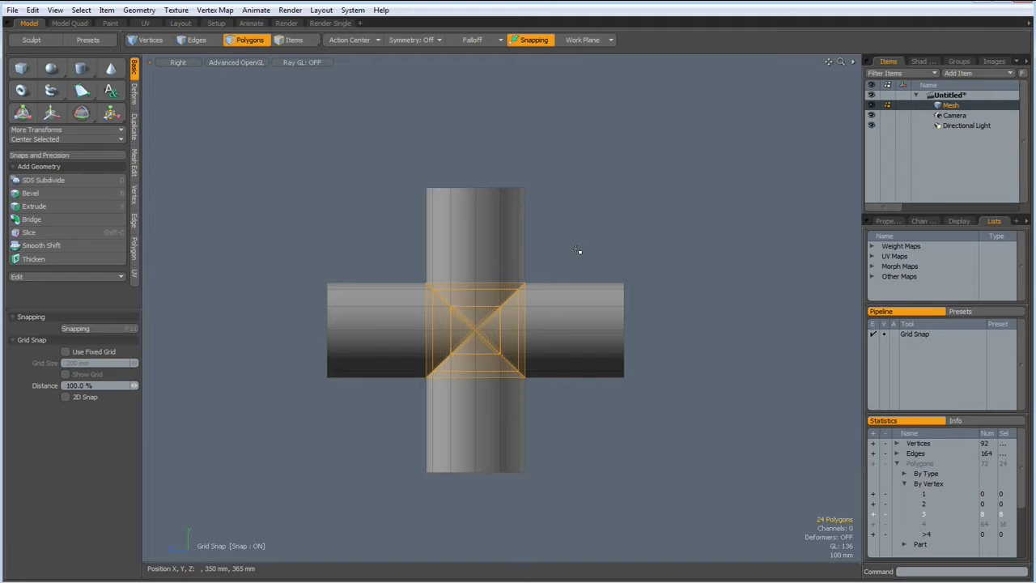
key(Delete)
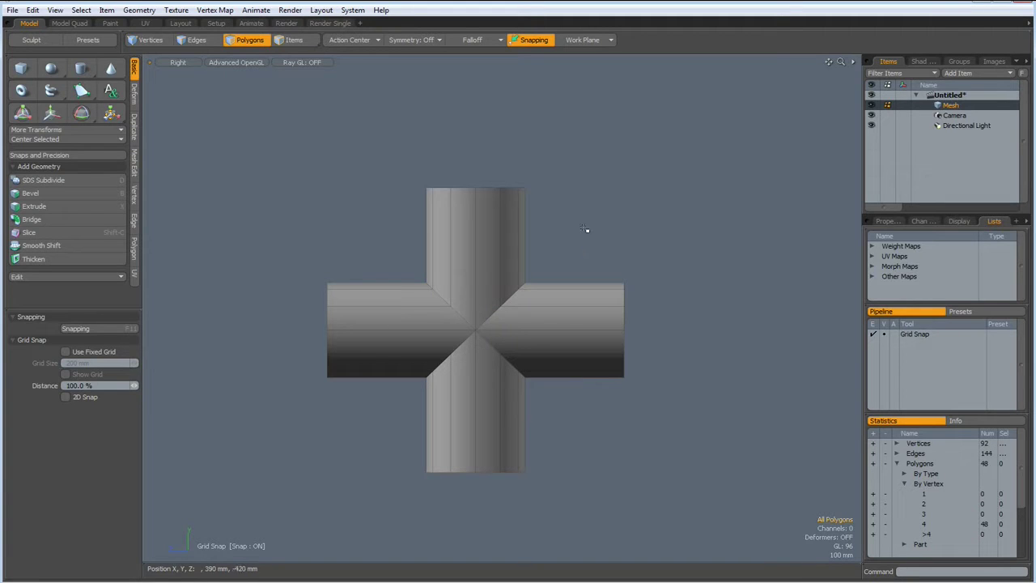
right_click(704, 205)
mouse_move(709, 335)
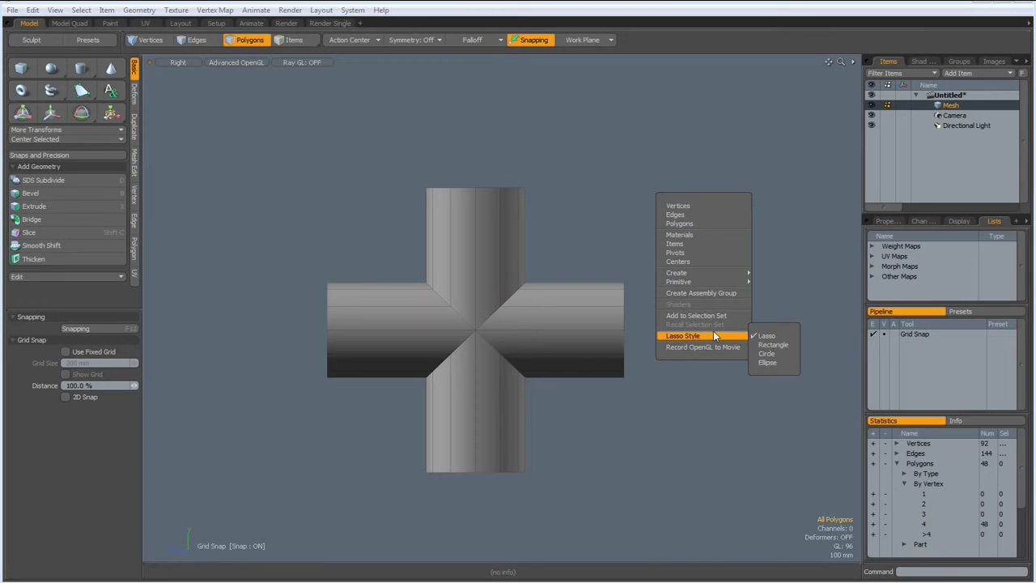
click(768, 347)
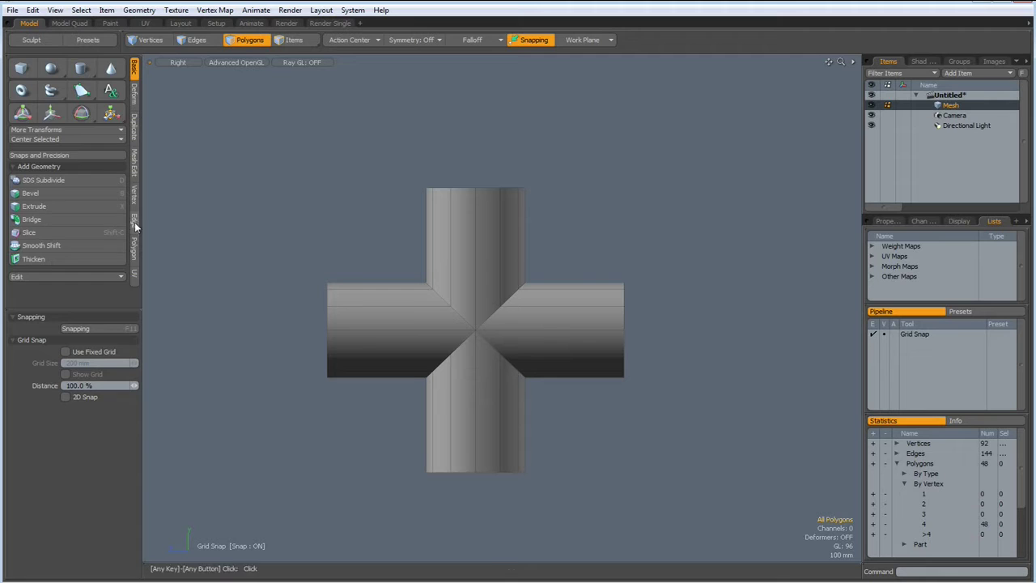
Step: Merge the mesh's coincident vertices with the Automatic range
click(134, 196)
click(19, 267)
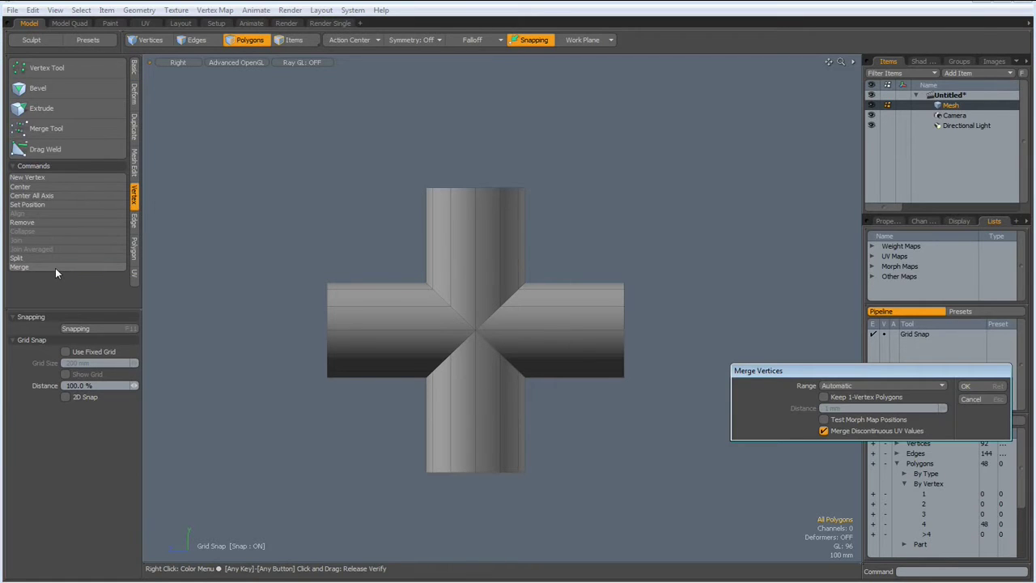
key(Return)
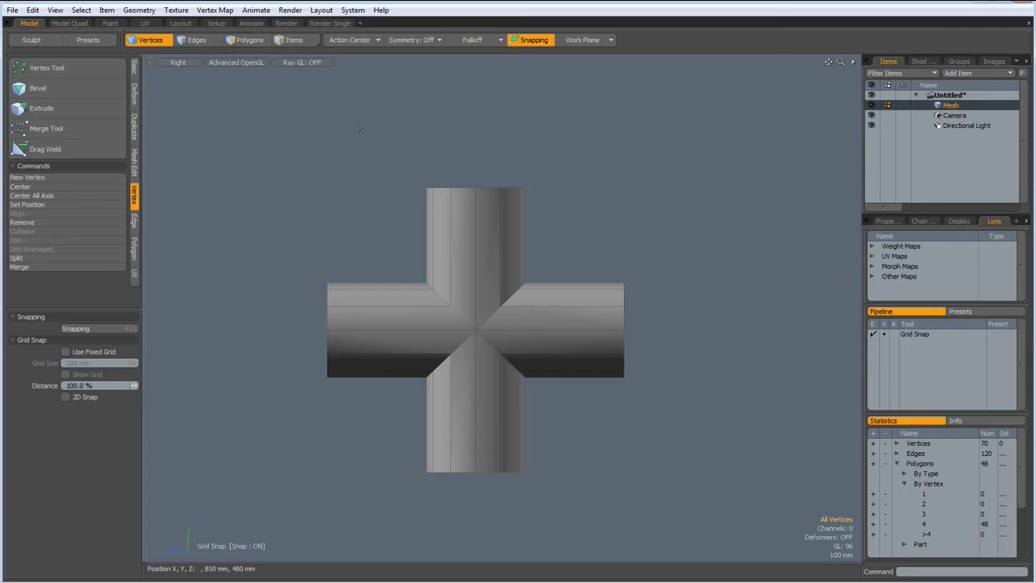
Step: Delete all polygons of the cross's upper vertical arm
key(3)
middle_drag(357, 123, 459, 320)
right_drag(460, 321, 565, 347)
key(Delete)
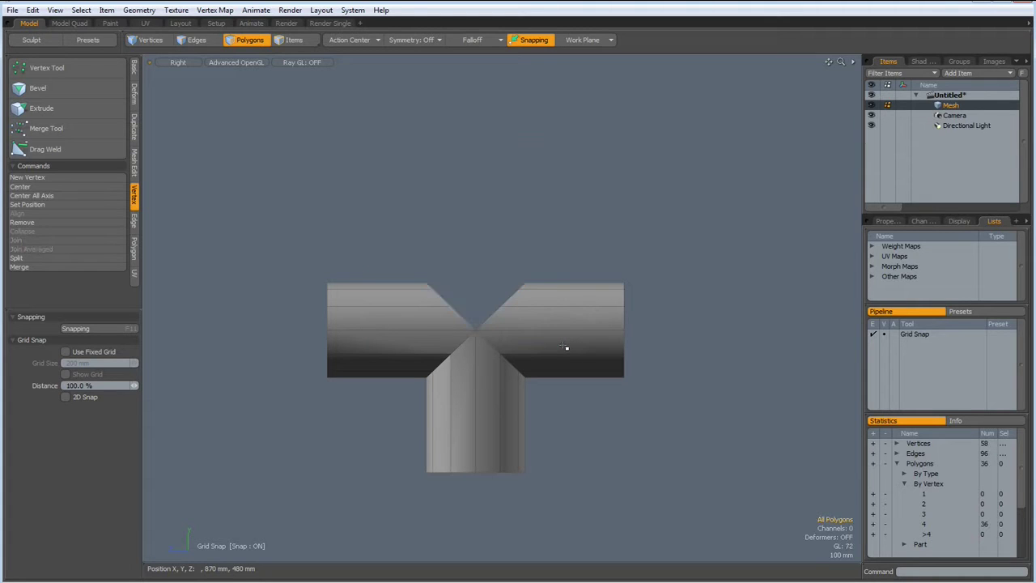
Step: Scale the vertices along the V-shaped notch to 0% in Z so they line up at the horizontal tube's middle
key(1)
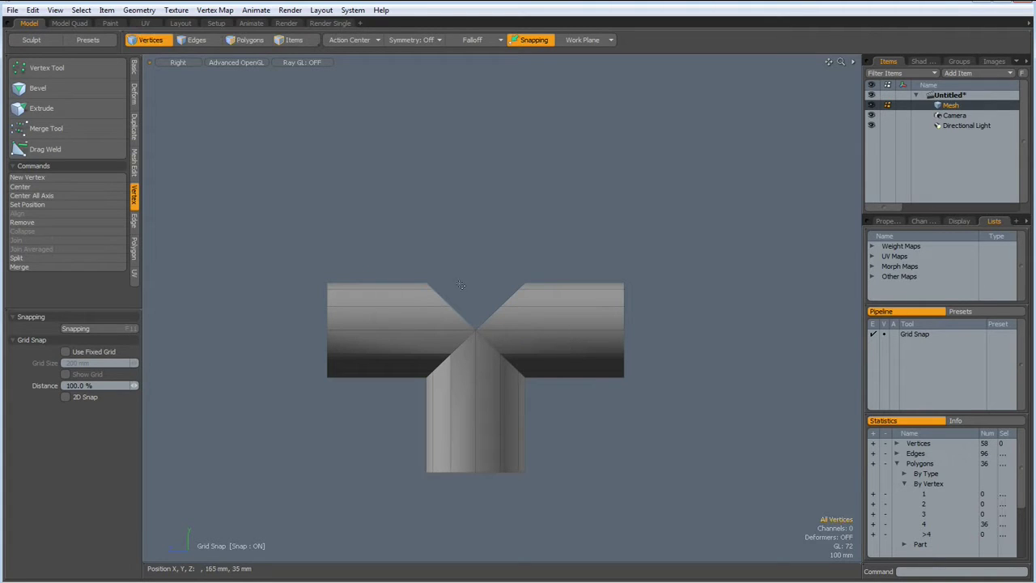
right_drag(392, 237, 559, 336)
key(y)
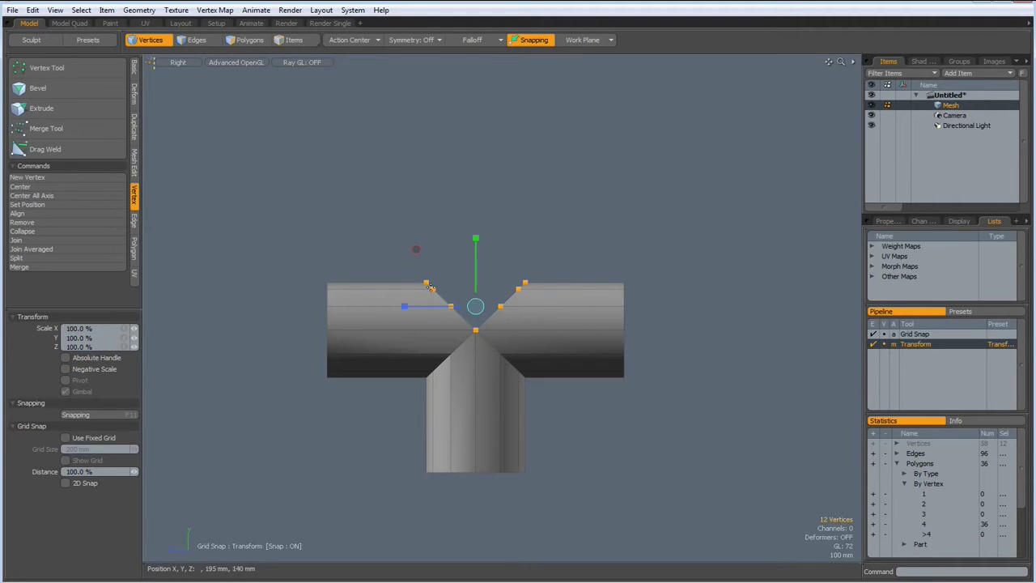
drag(405, 306, 698, 305)
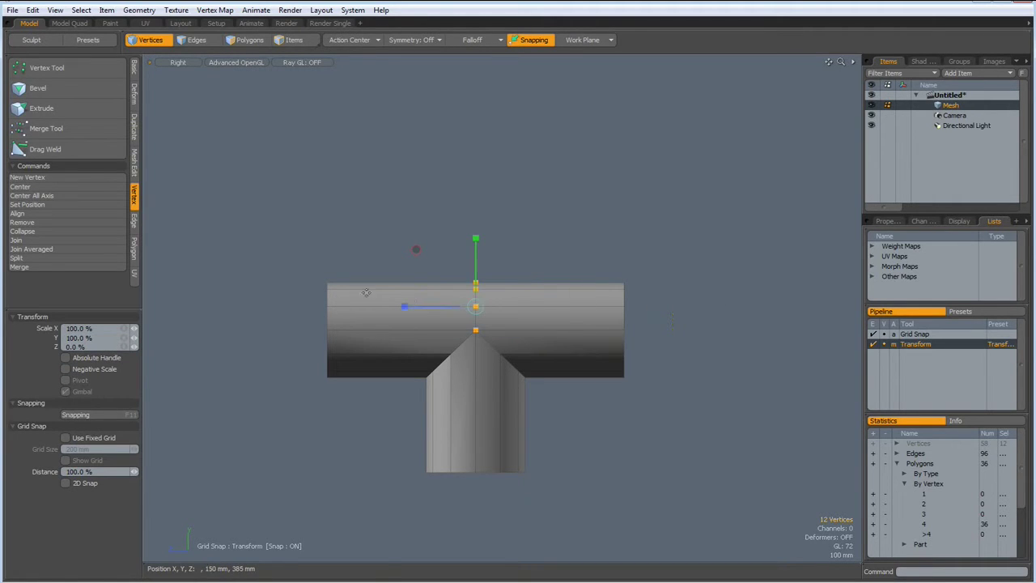
Step: Merge the coincident vertices along the middle of the horizontal tube and clear the selection
click(18, 268)
key(Return)
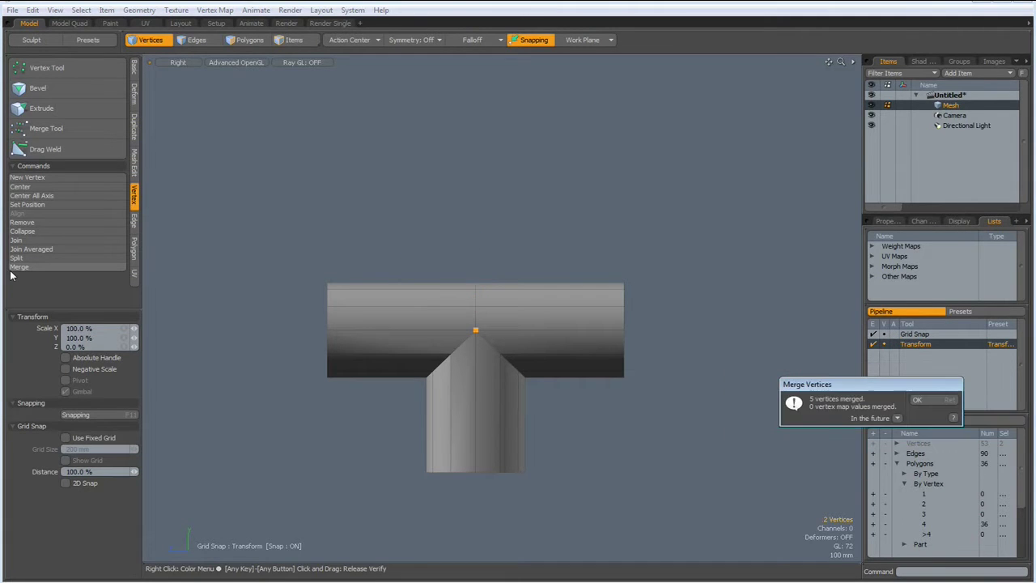
key(Return)
key(space)
click(534, 190)
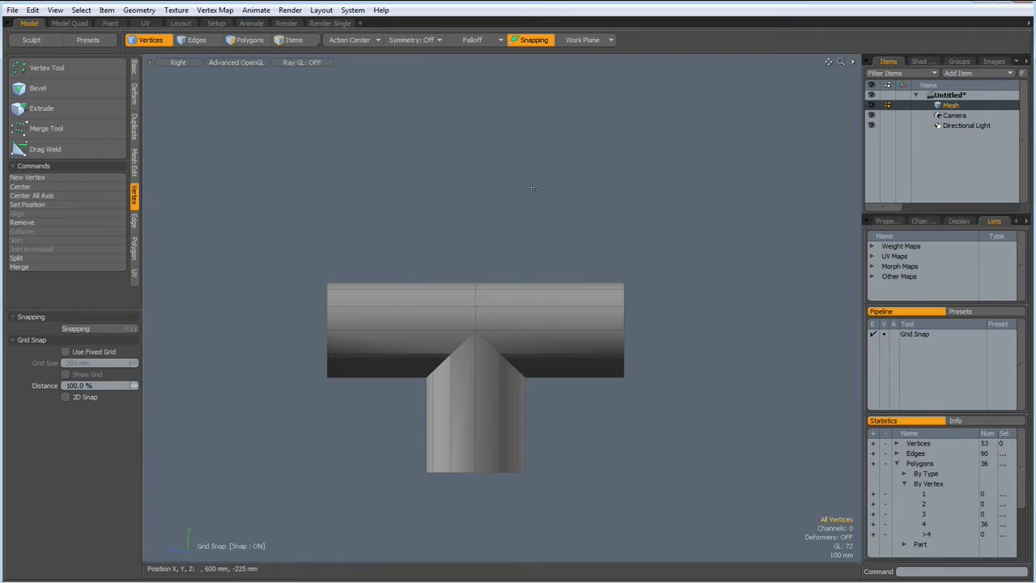
Step: Preview the T-junction as a subdivision surface and return to the plain polygon mesh in edge mode
key(Tab)
key(Tab)
key(Tab)
key(Tab)
key(2)
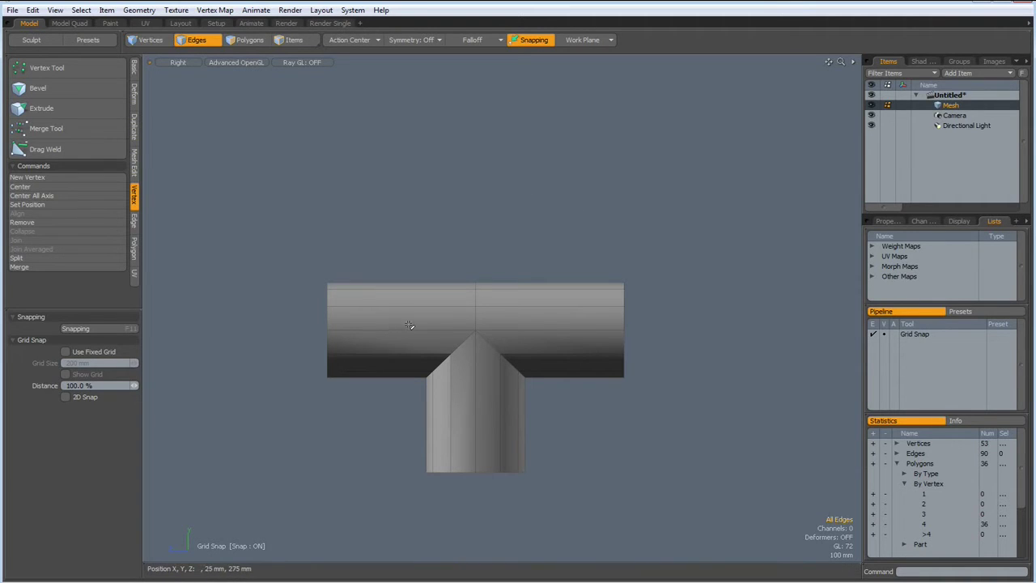
click(406, 333)
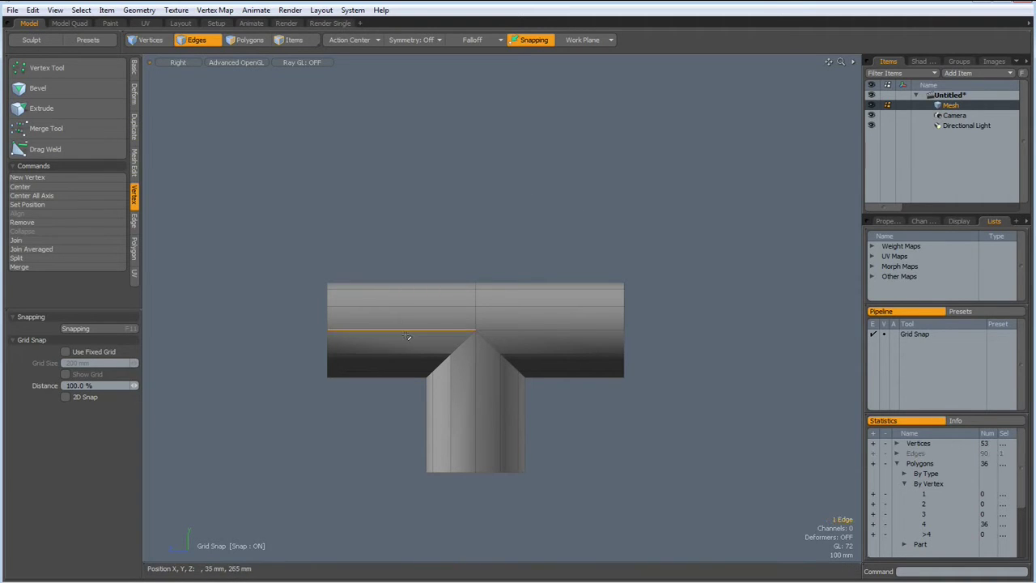
click(588, 220)
key(Tab)
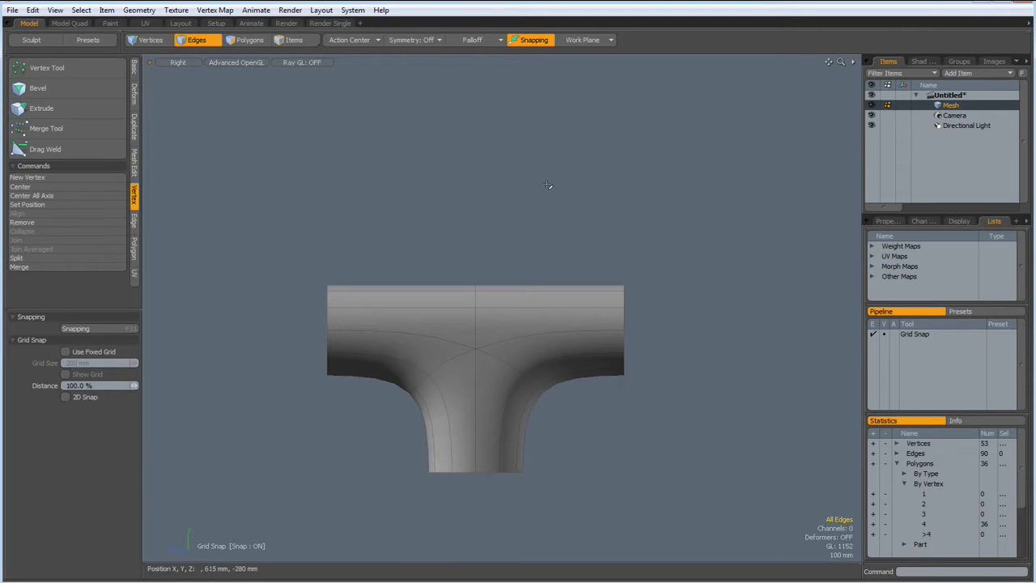
key(Tab)
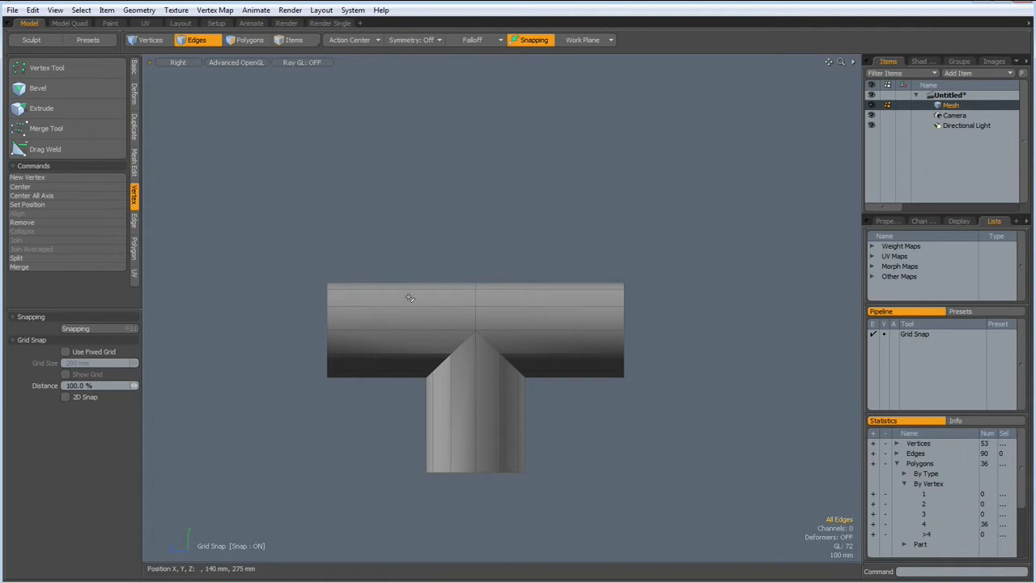
Step: Loop-slice all three arms of the junction with two symmetrical cuts at 3.5 %, close to their ends
click(410, 303)
shift+click(484, 427)
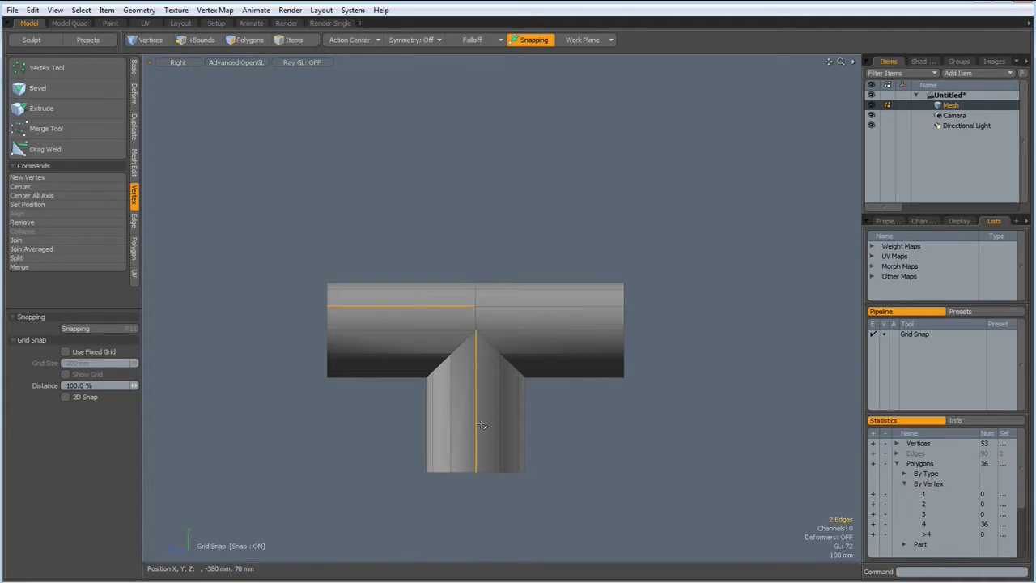
shift+click(565, 351)
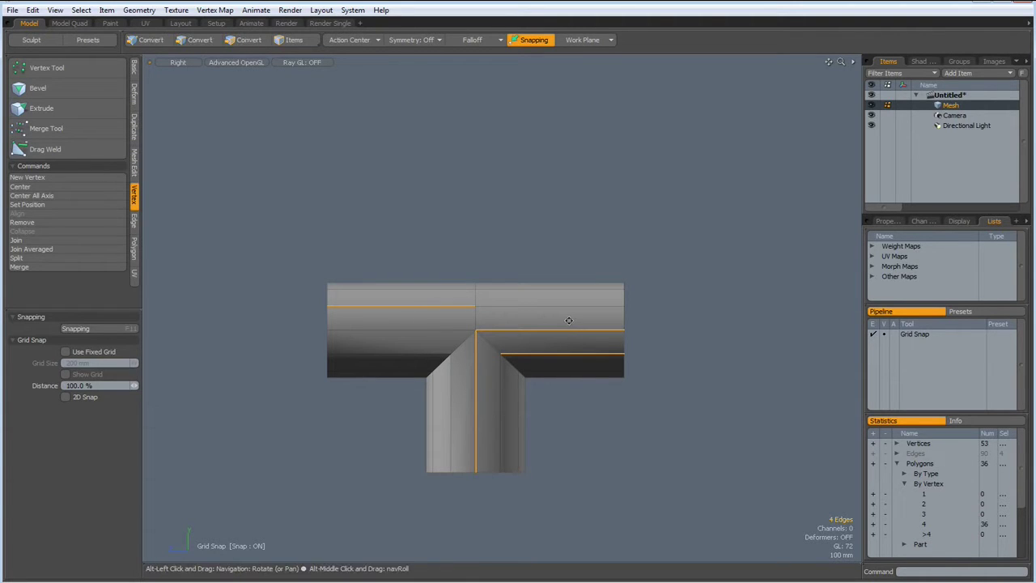
key(alt+c)
click(569, 319)
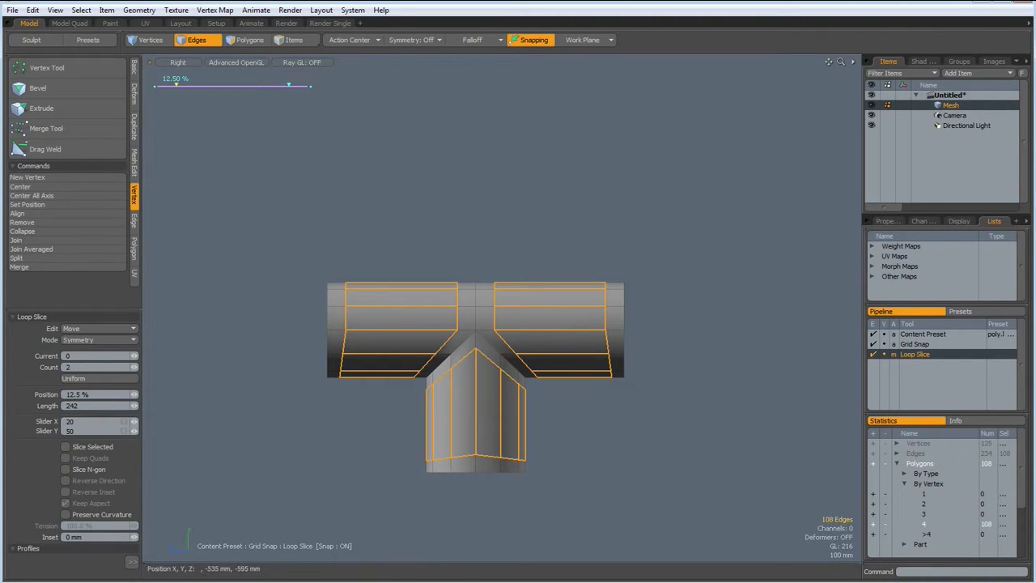
mouse_move(623, 456)
mouse_down()
mouse_move(606, 457)
mouse_move(625, 457)
mouse_up()
key(space)
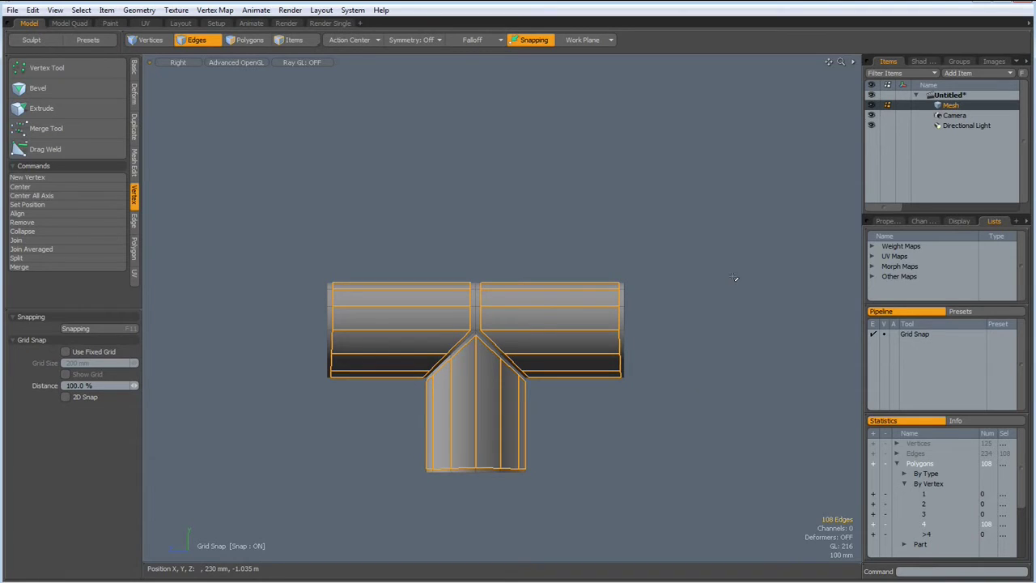
Step: Set the snapping mode to (none) and clear the edge selection
key(F11)
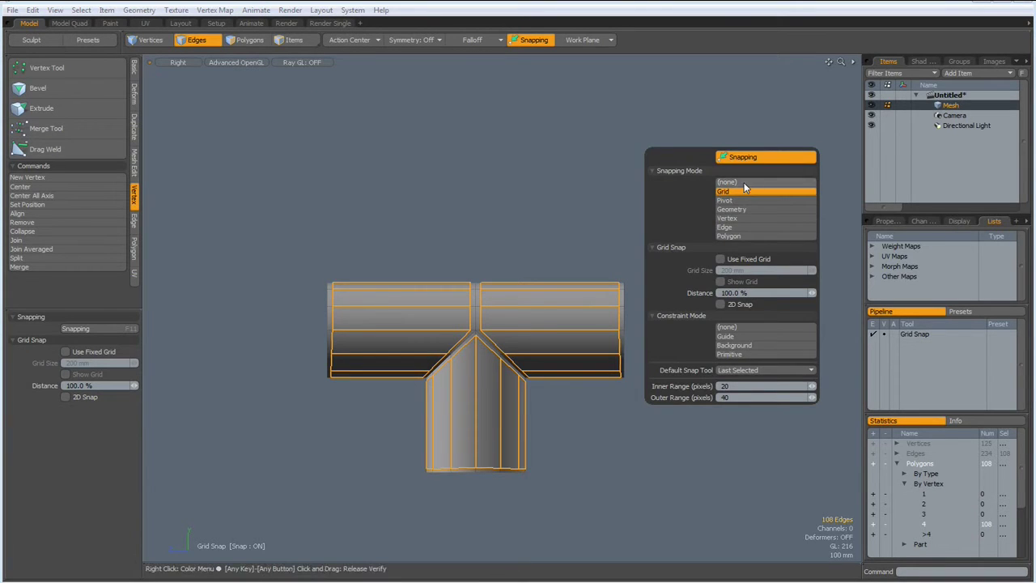
click(744, 182)
click(435, 151)
click(434, 152)
Step: Preview the sliced junction as a subdivision surface, inspect the holding edges and return to the polygon mesh
key(Tab)
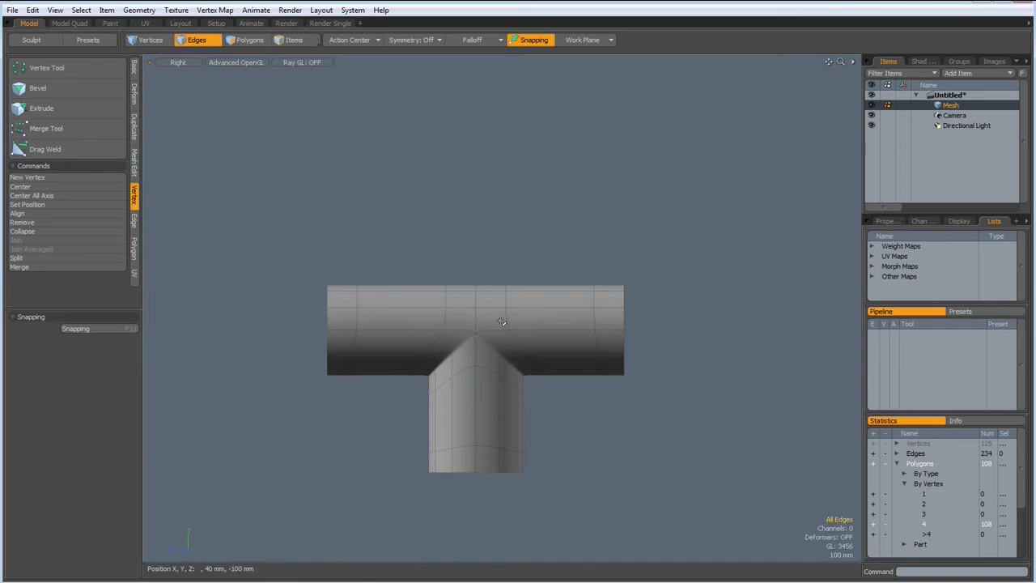
scroll(502, 322, down, 5)
scroll(502, 322, up, 5)
alt+drag(466, 364, 545, 315)
key(Tab)
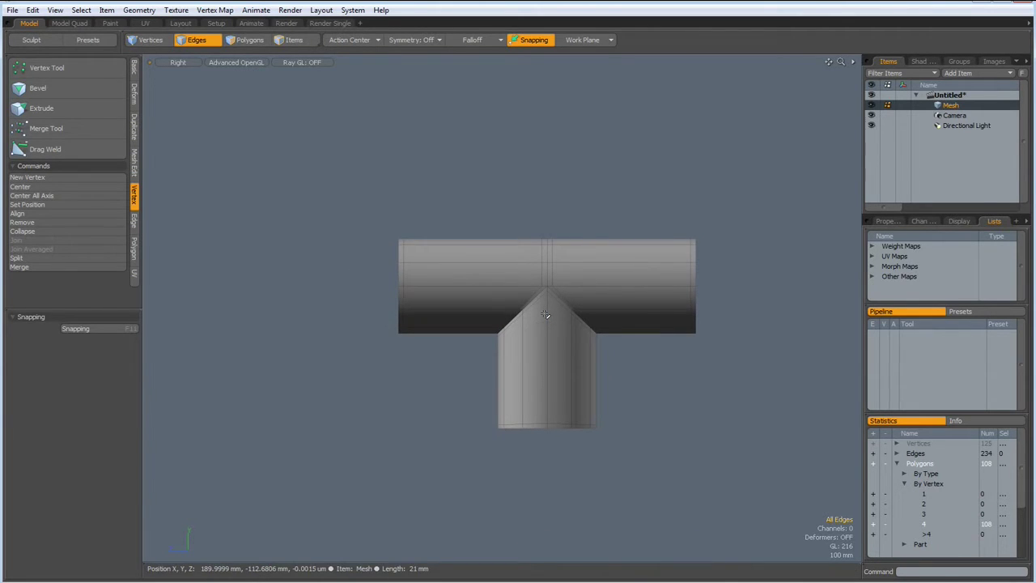
Step: Lengthen the horizontal tube's left arm by moving its end edge loops outward along Z
drag(347, 213, 443, 396)
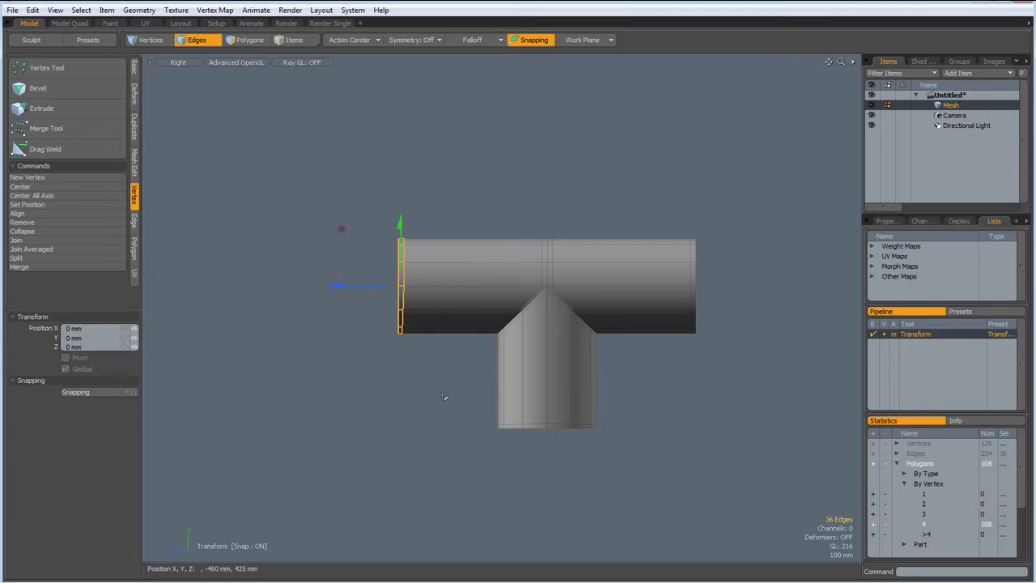
drag(328, 292, 230, 290)
key(space)
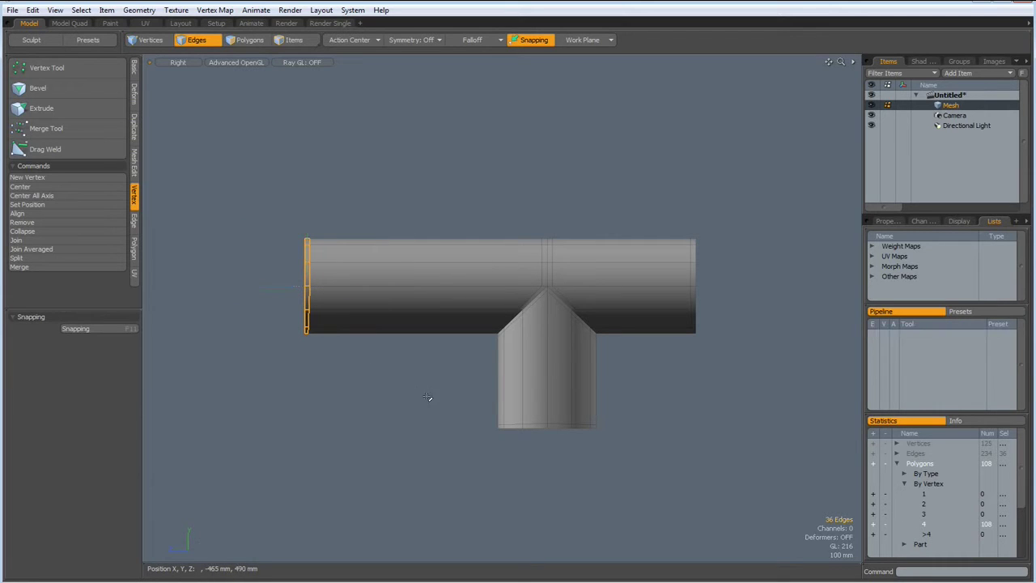
click(410, 397)
Step: Slice the lengthened left arm vertically at Z 780 mm and again just left of the vertical branch
key(c)
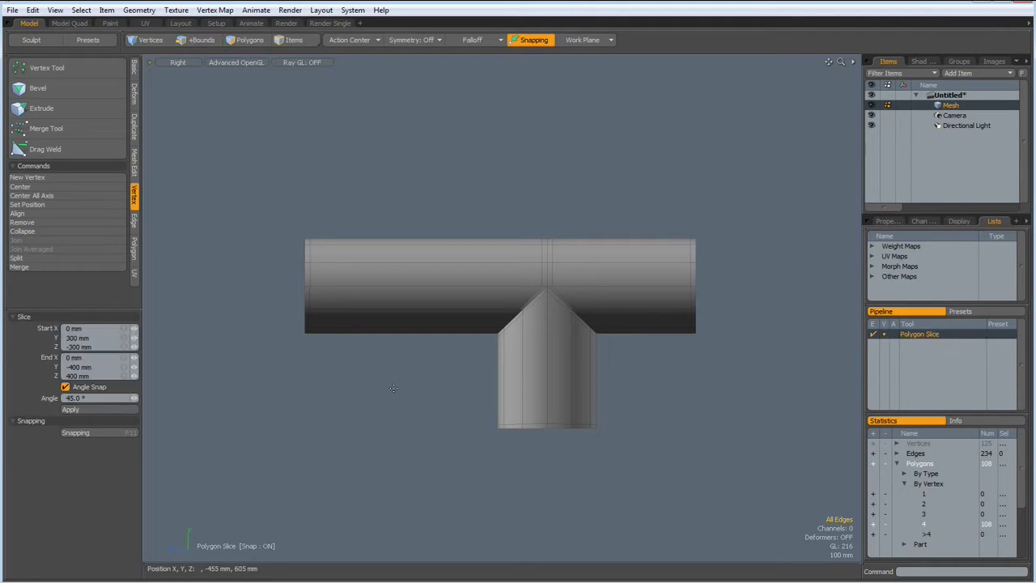
key(2)
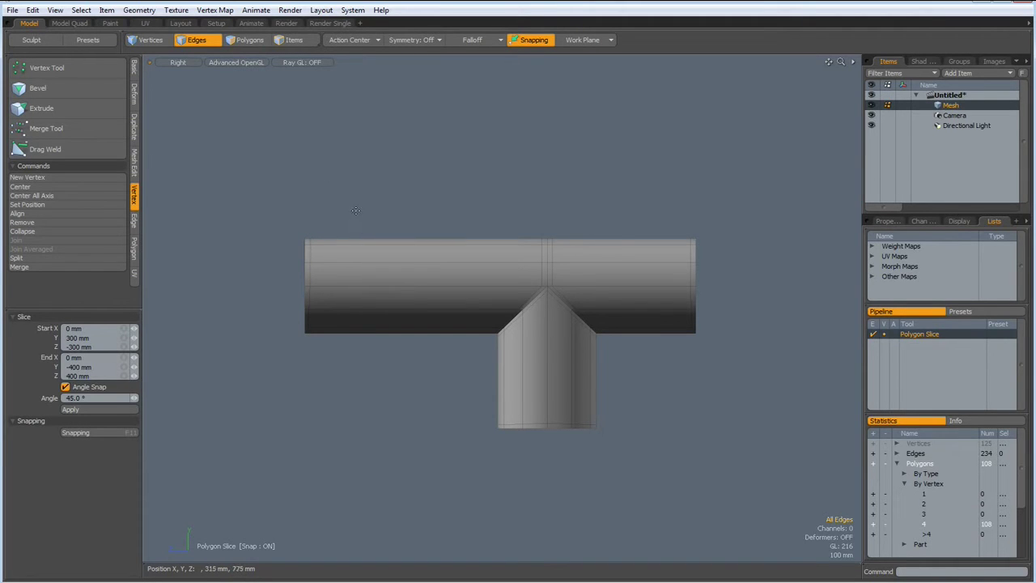
drag(353, 209, 354, 379)
key(shift)
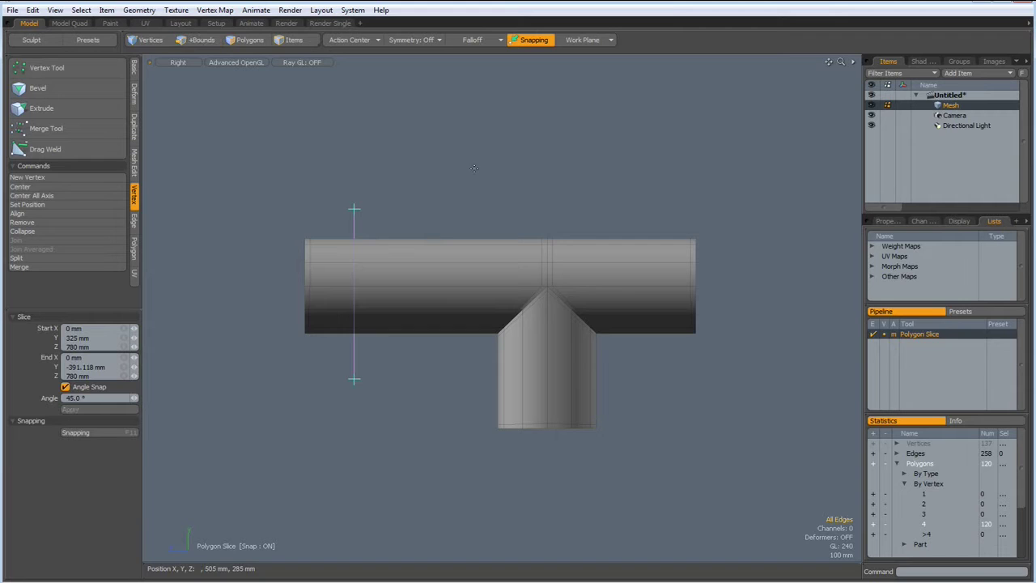
drag(482, 185, 481, 386)
key(2)
key(space)
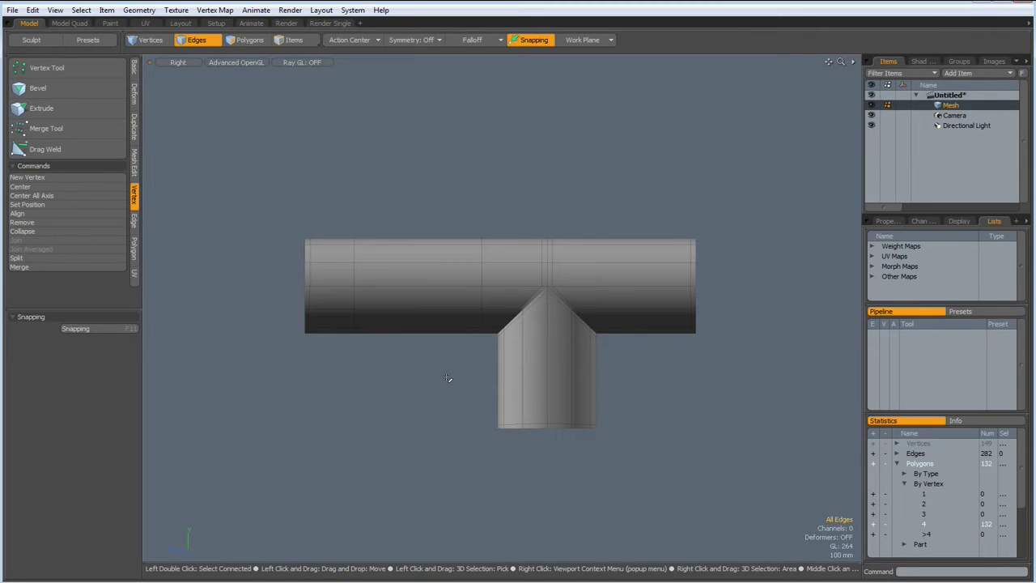
Step: Loop-slice the section between the two new cuts with a count of 5 in Uniform mode
click(438, 288)
key(alt+c)
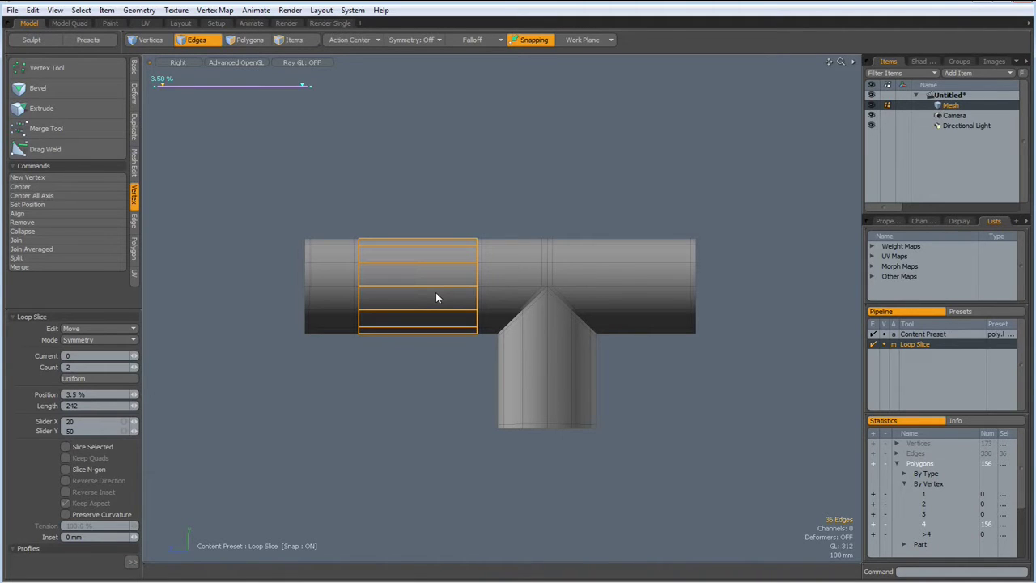
click(135, 369)
click(134, 369)
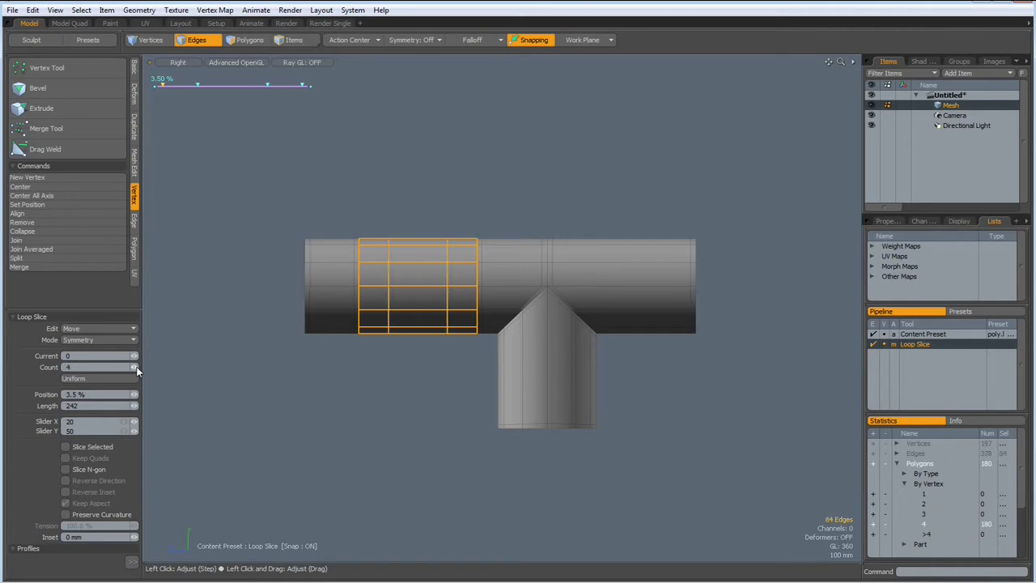
click(135, 368)
click(124, 340)
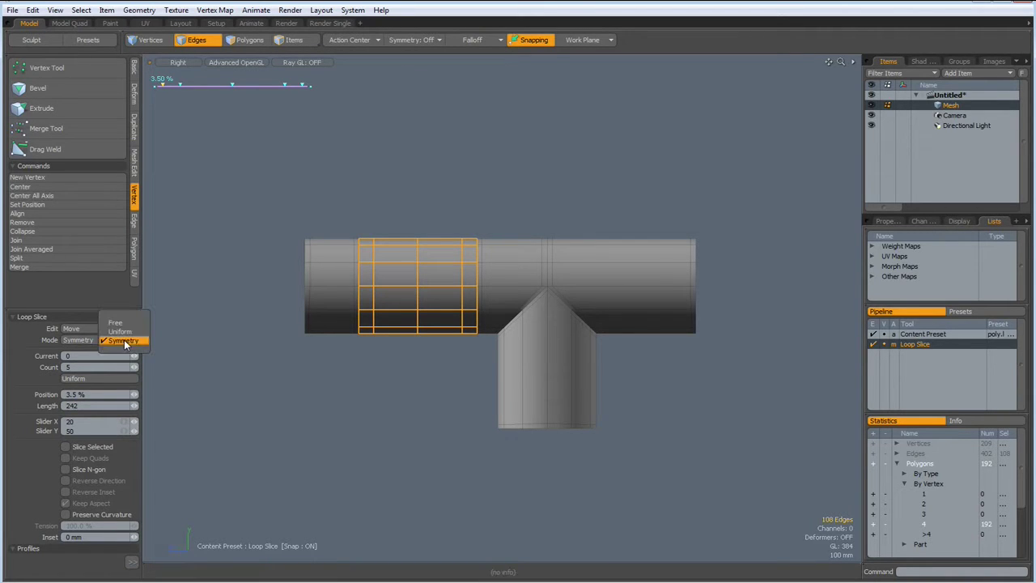
click(124, 330)
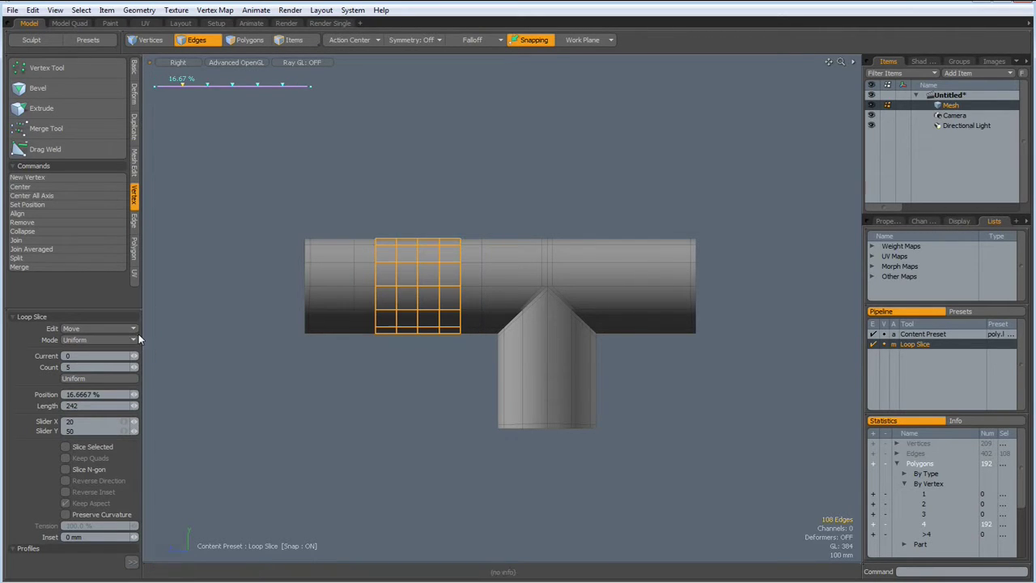
key(space)
click(290, 376)
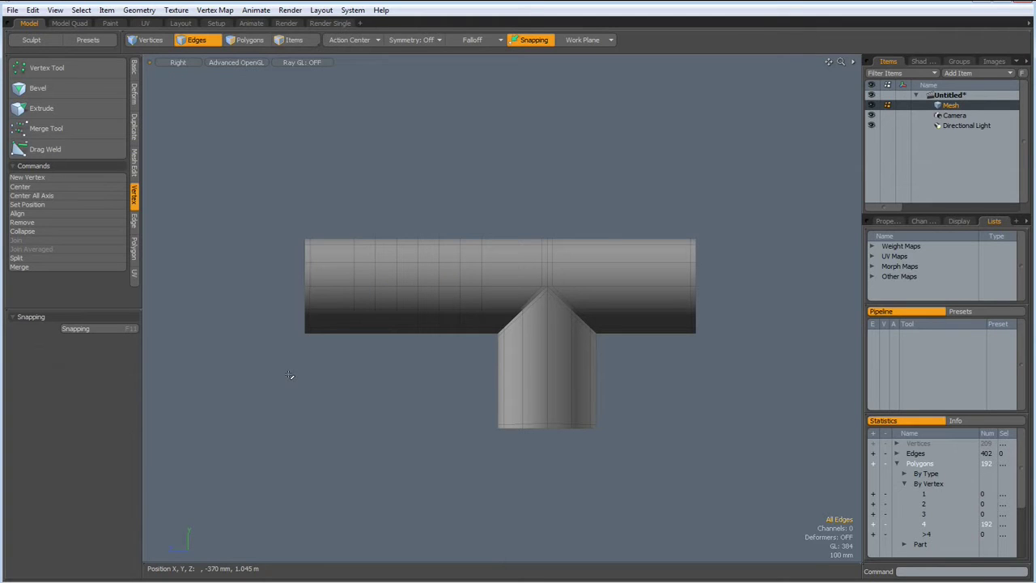
Step: Set up a Bend on the left arm's outer polygons, centred at Y -215 mm, Z 350 mm, with spine Y 0 mm, Z 345 mm
key(3)
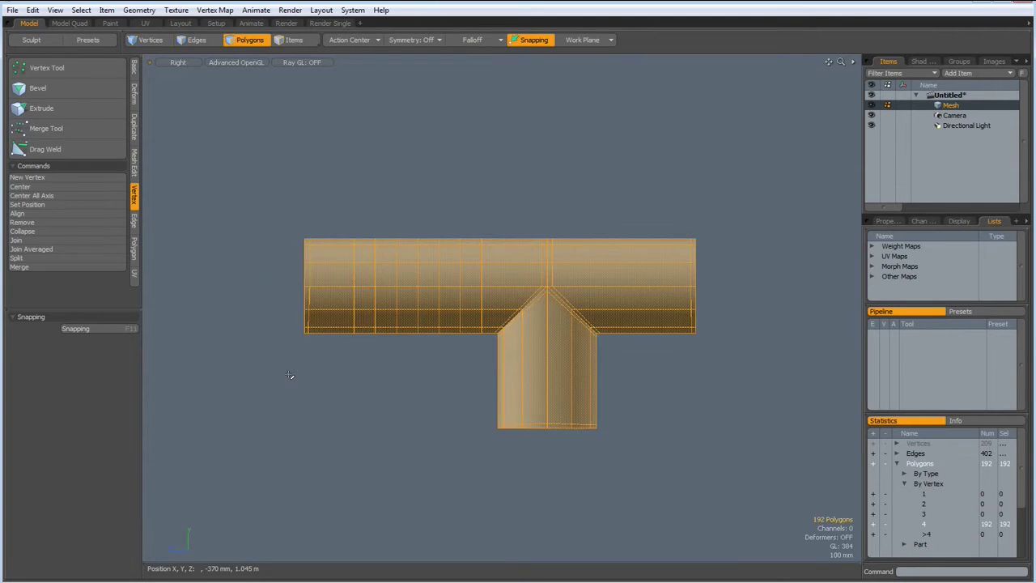
middle_drag(229, 204, 238, 252)
right_drag(240, 254, 468, 438)
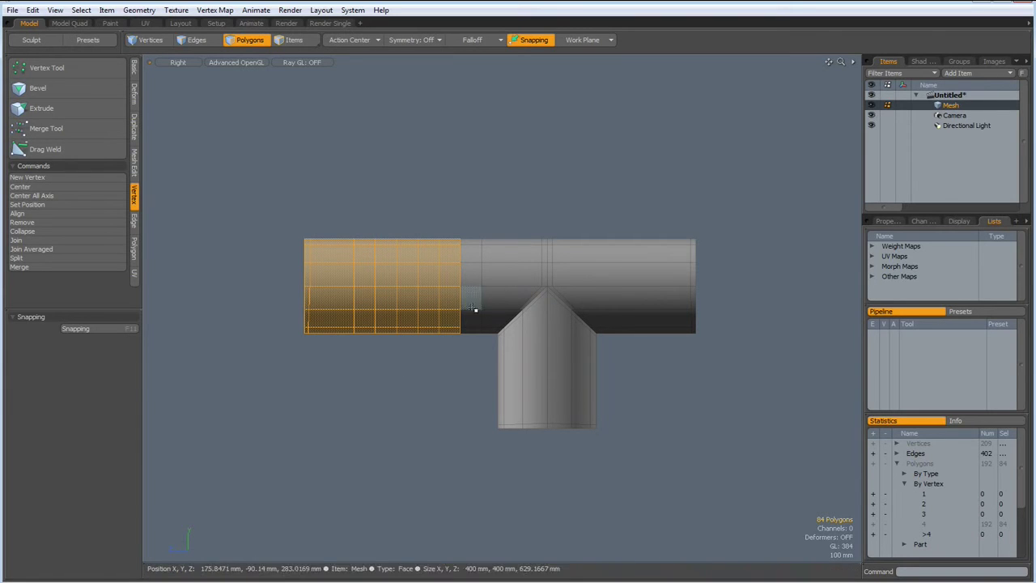
click(135, 94)
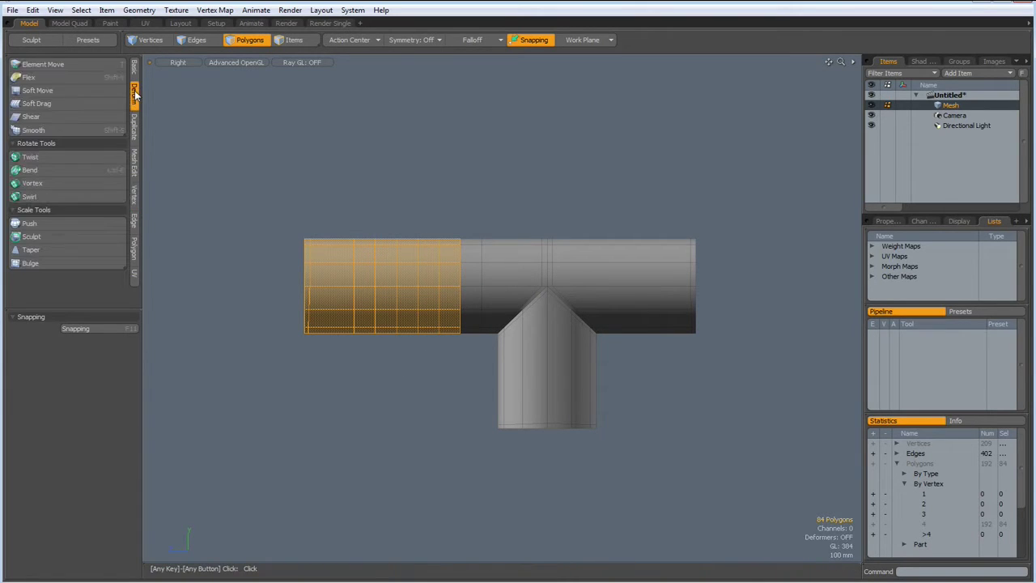
click(34, 171)
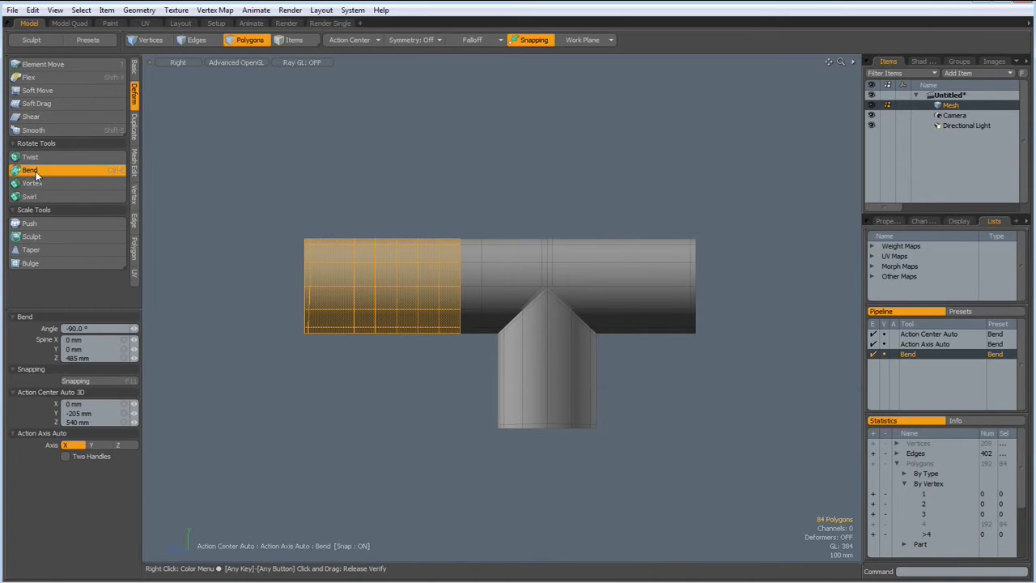
click(460, 337)
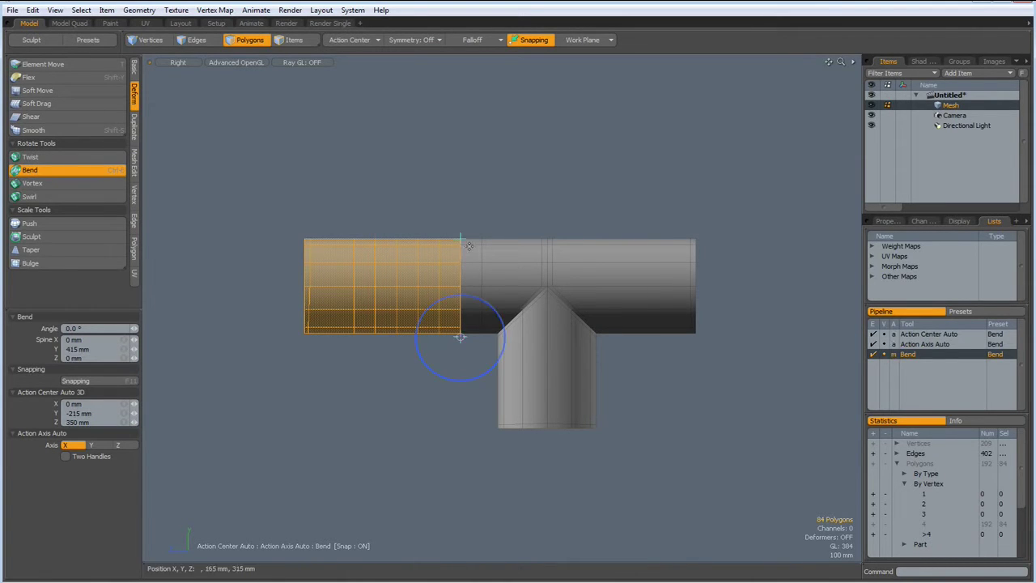
drag(463, 237, 375, 336)
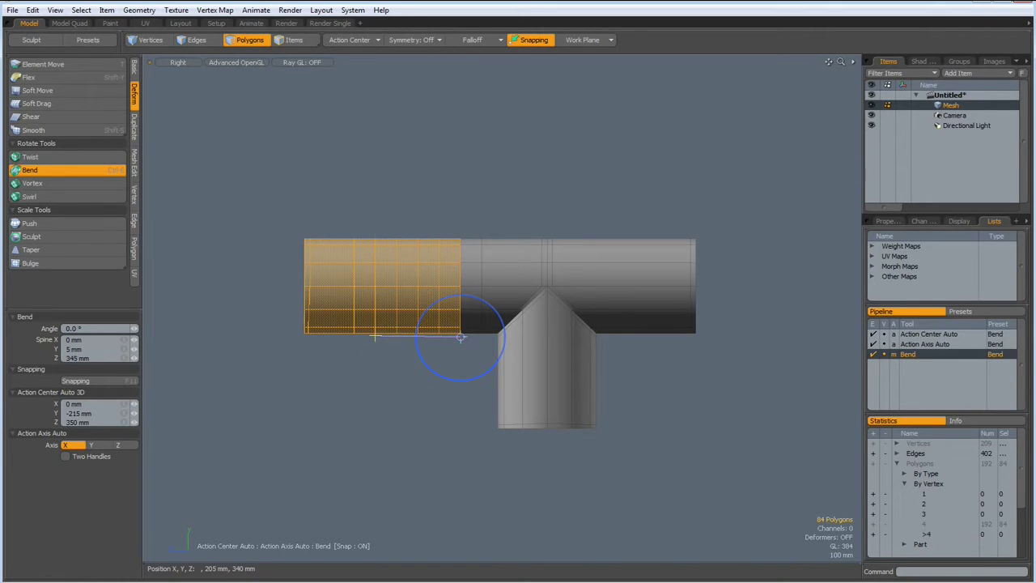
click(86, 349)
text(0)
key(Return)
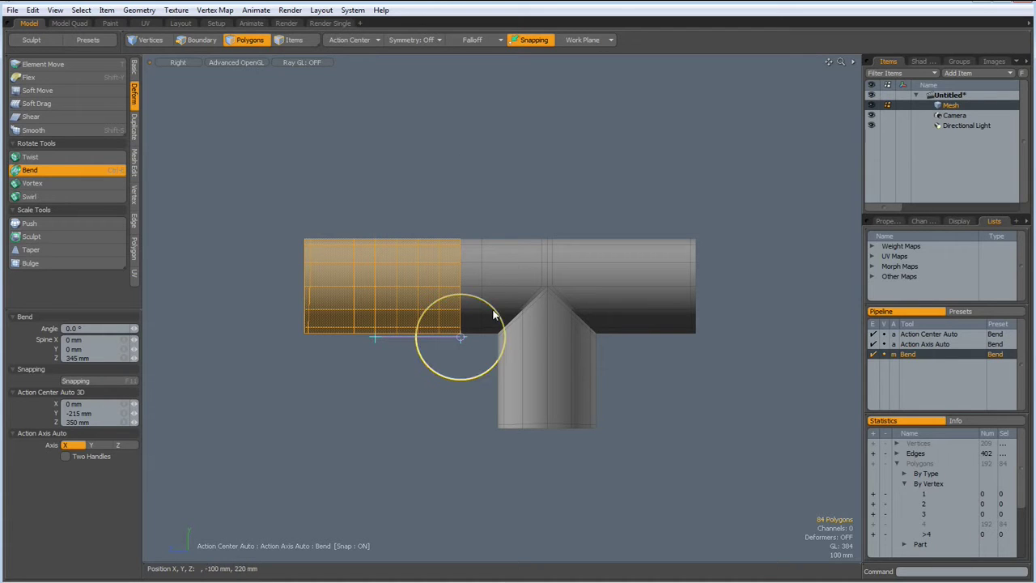
Step: Bend the selected left section -90° downward into an elbow and clear the selection
drag(496, 311, 445, 296)
drag(449, 379, 459, 379)
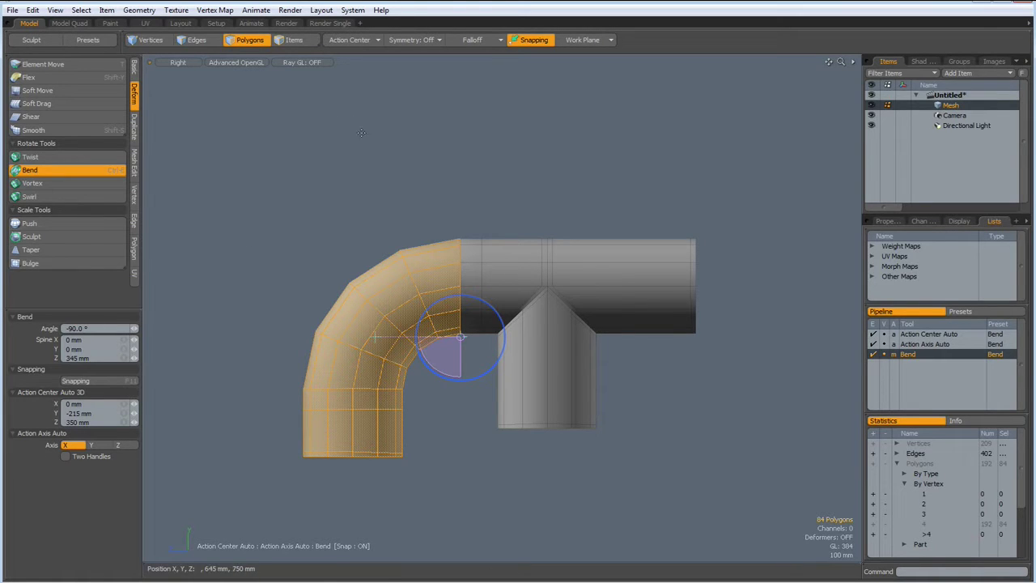
key(space)
click(361, 129)
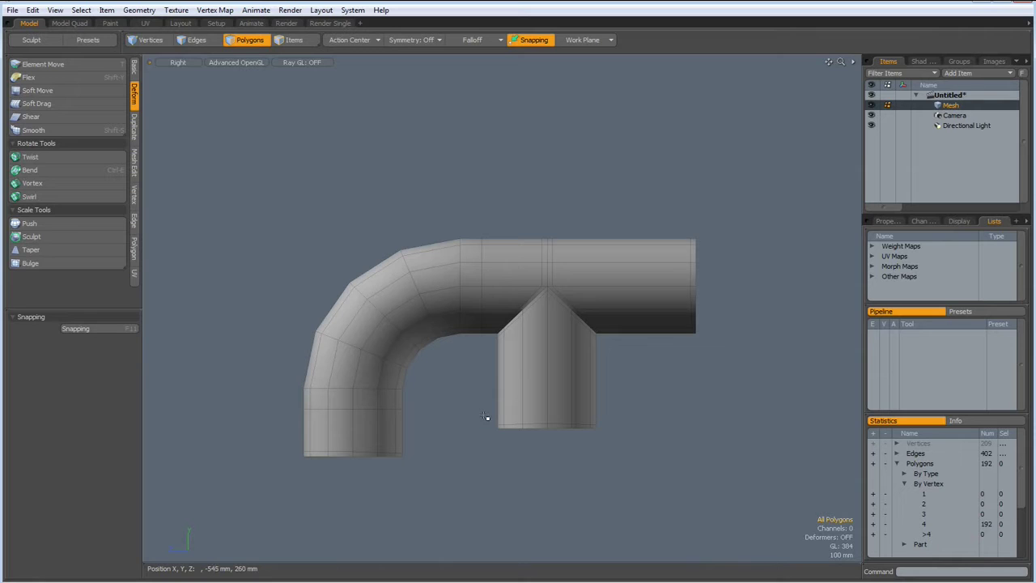
Step: Lengthen the vertical branch by moving its end ring down level with the elbow's open end, and preview the pipe subdivided
drag(484, 416, 718, 462)
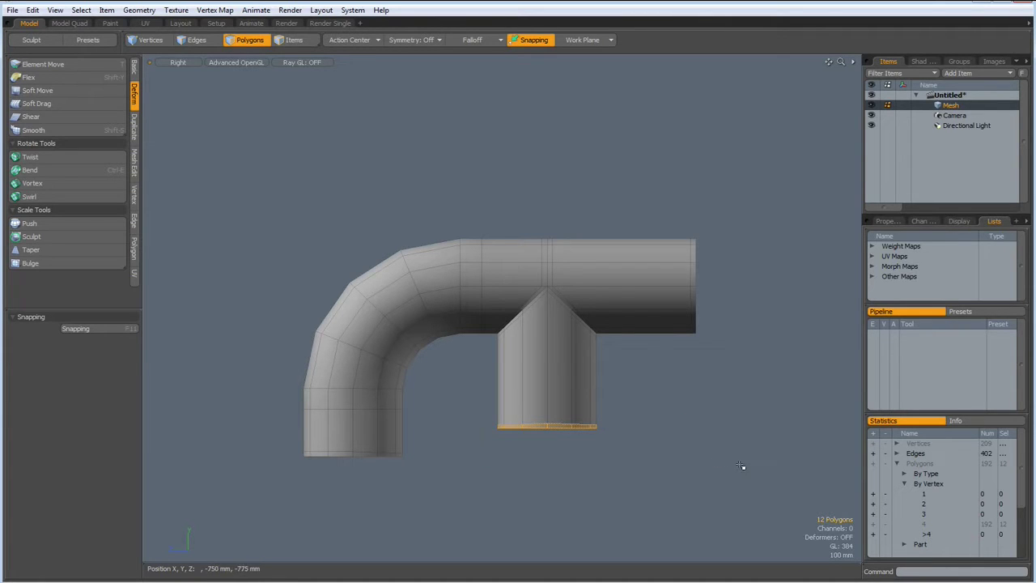
key(w)
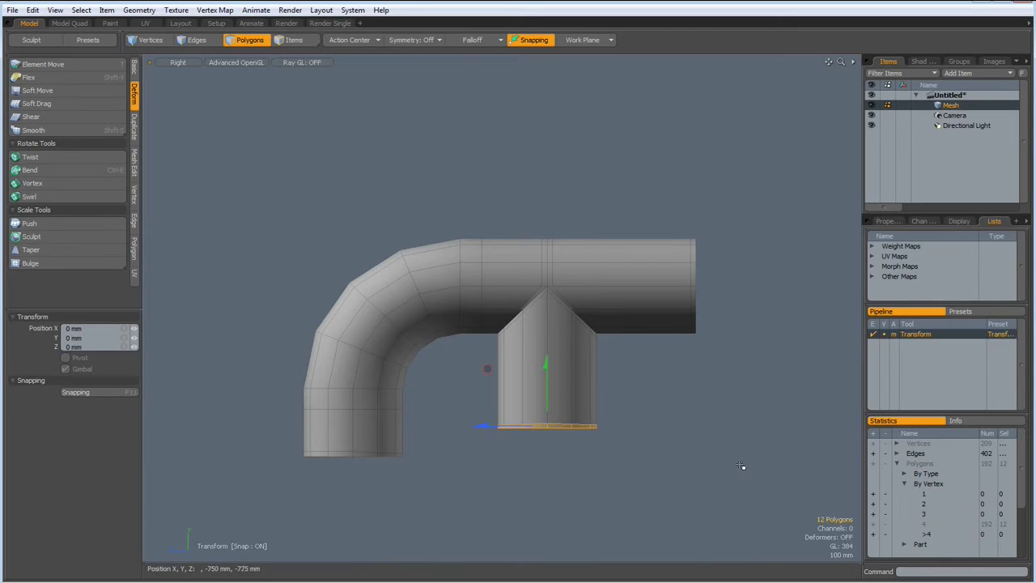
drag(547, 363, 545, 390)
key(q)
click(677, 422)
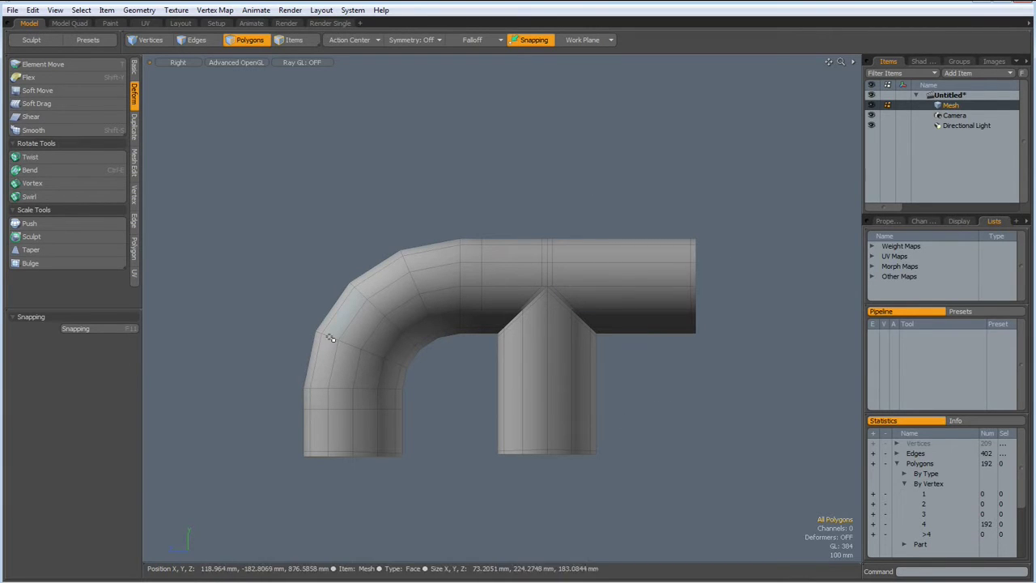
key(Tab)
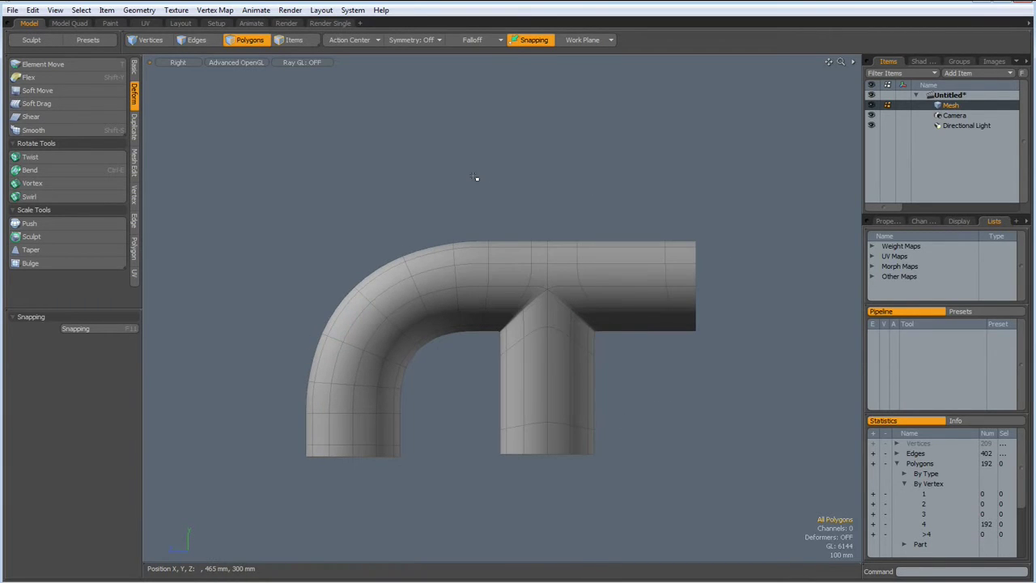
key(Tab)
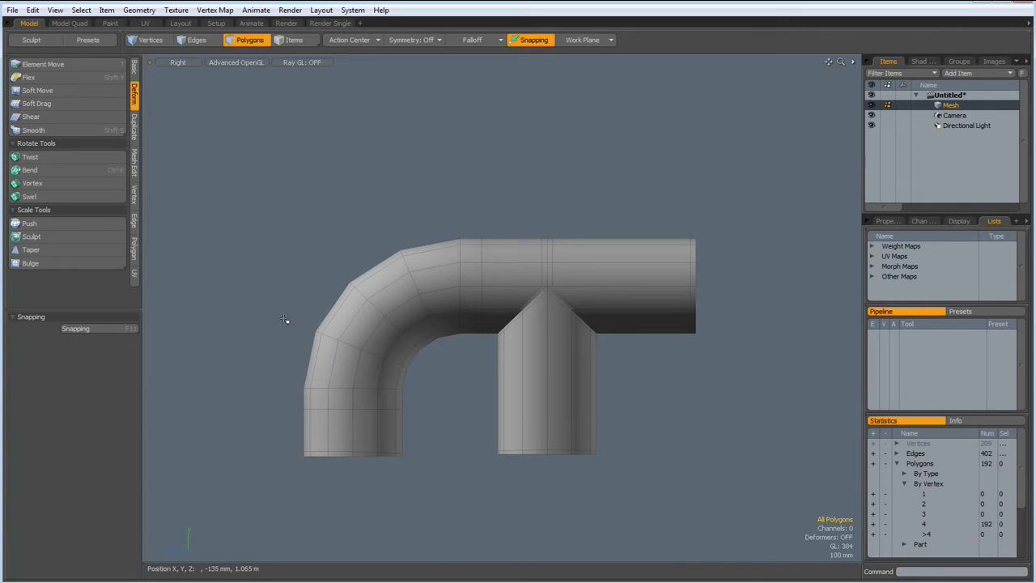
right_drag(283, 318, 374, 364)
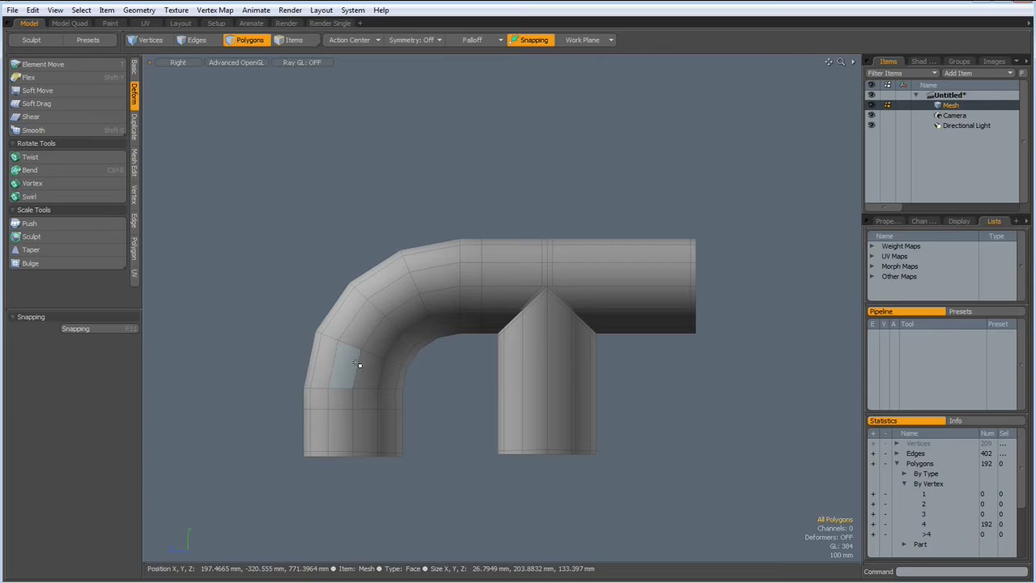
key(2)
right_drag(287, 313, 372, 358)
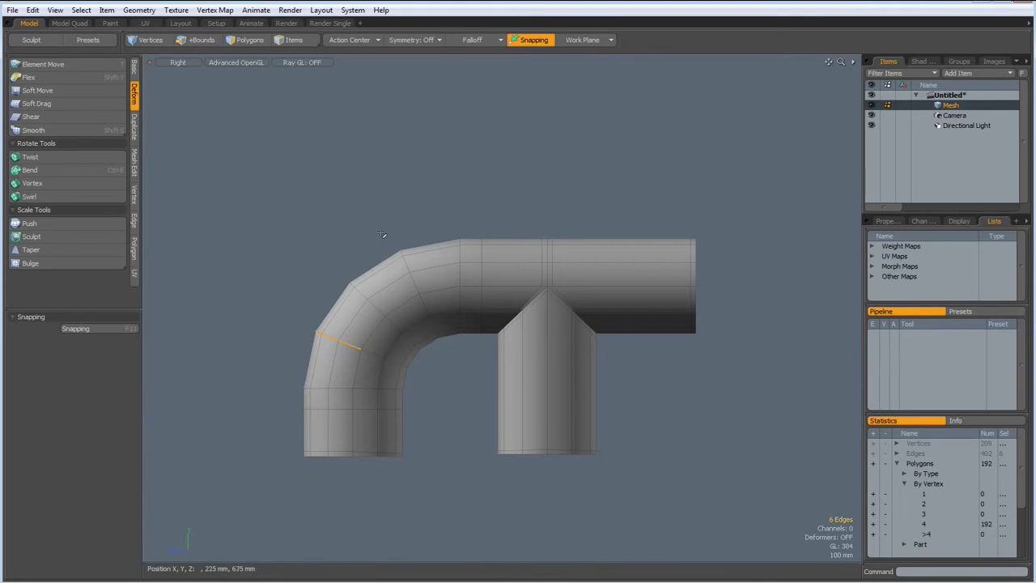
mouse_move(381, 234)
shift+right_down()
mouse_move(428, 316)
mouse_move(432, 305)
shift+right_up()
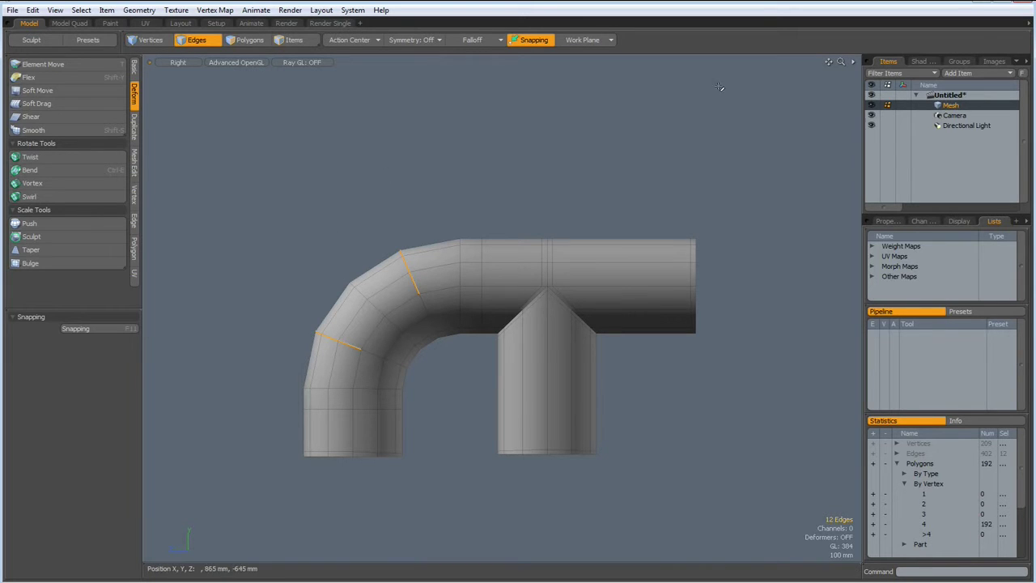
click(526, 180)
Step: Create a 16-sided cylinder along Z in a new mesh item, with 200 mm radius and 600 mm half-length
key(n)
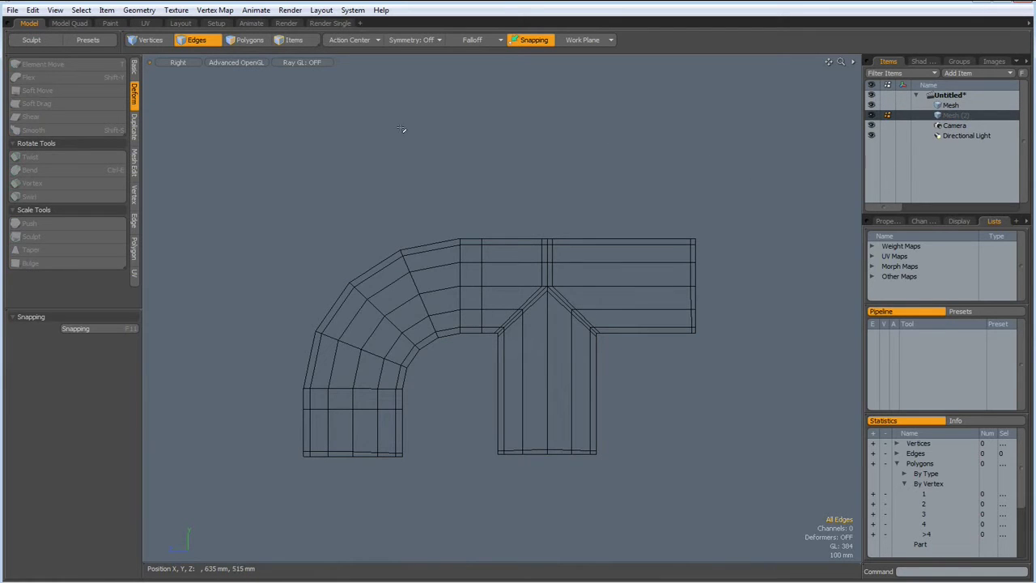
click(135, 69)
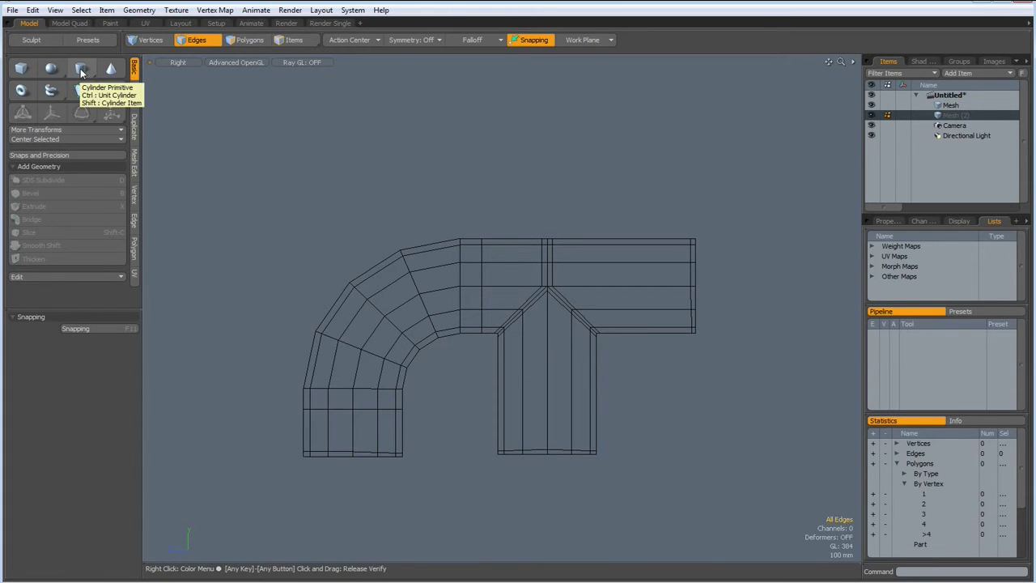
click(81, 71)
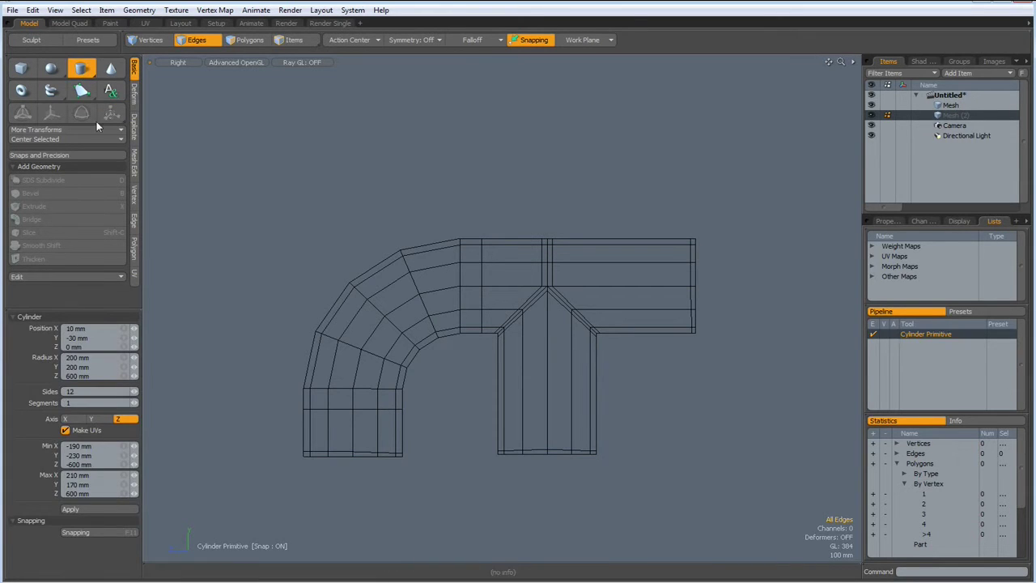
click(81, 392)
text(1)
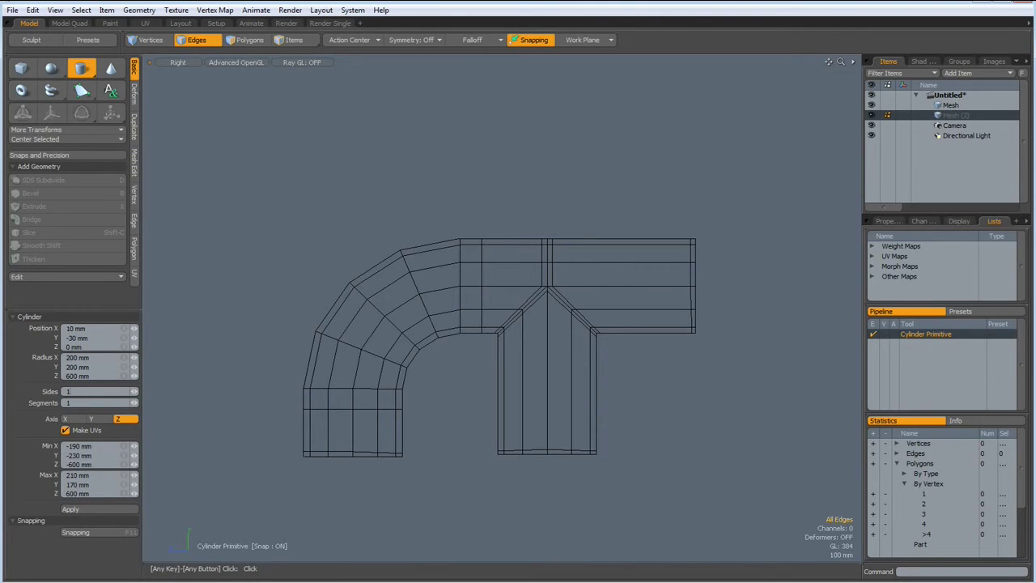
click(87, 508)
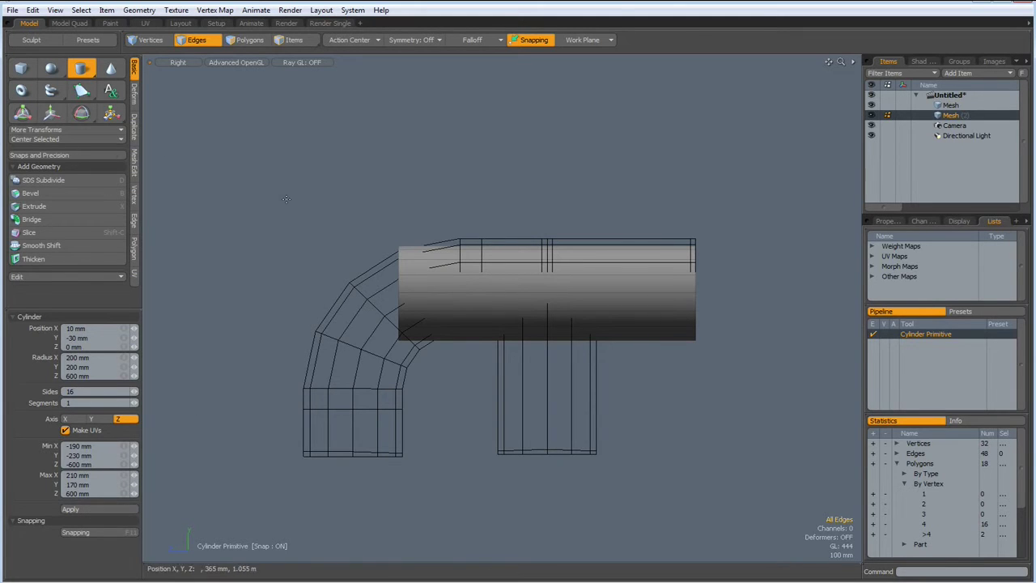
Step: Center the new cylinder at the origin and rotate it -45° about X
click(55, 140)
click(55, 143)
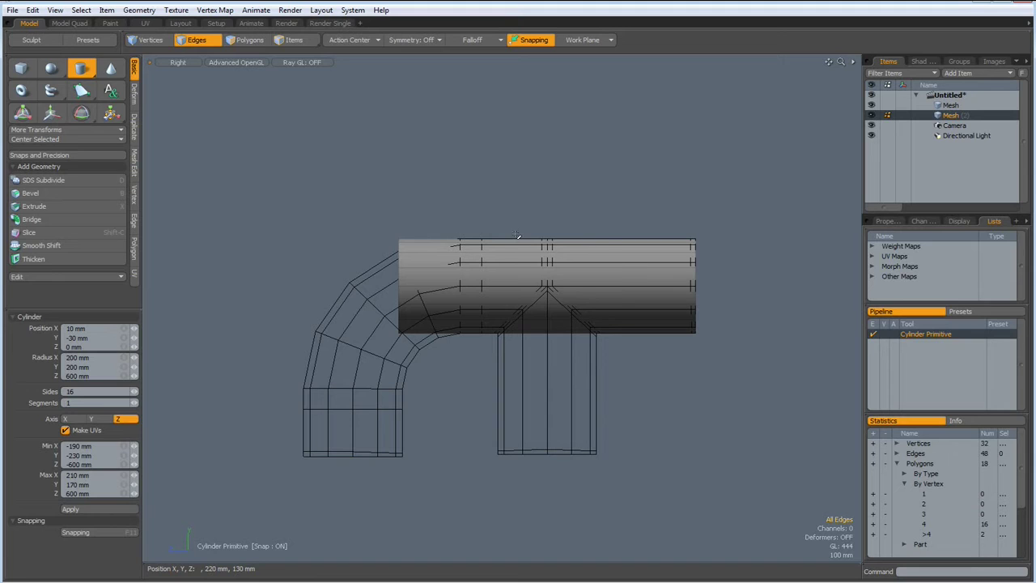
key(e)
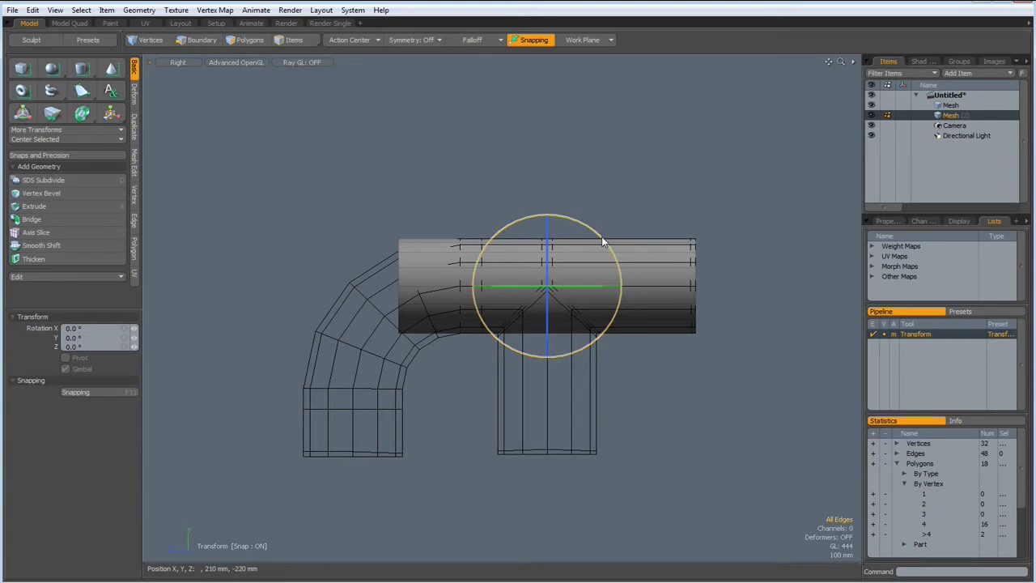
drag(602, 241, 615, 290)
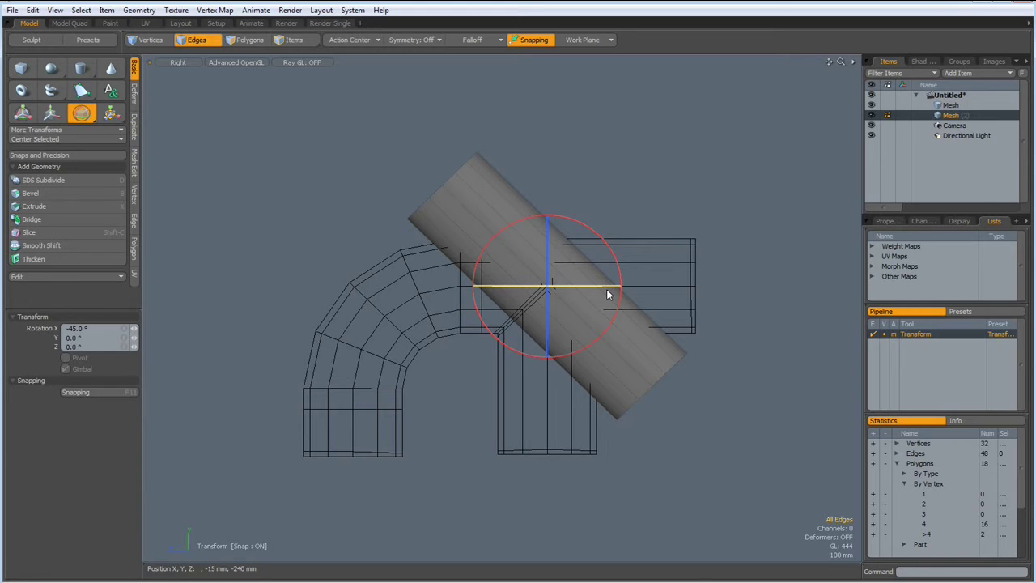
Step: Move the tilted cylinder 445 mm in Y and 1.23 m in Z so its end sits just outside the elbow
key(w)
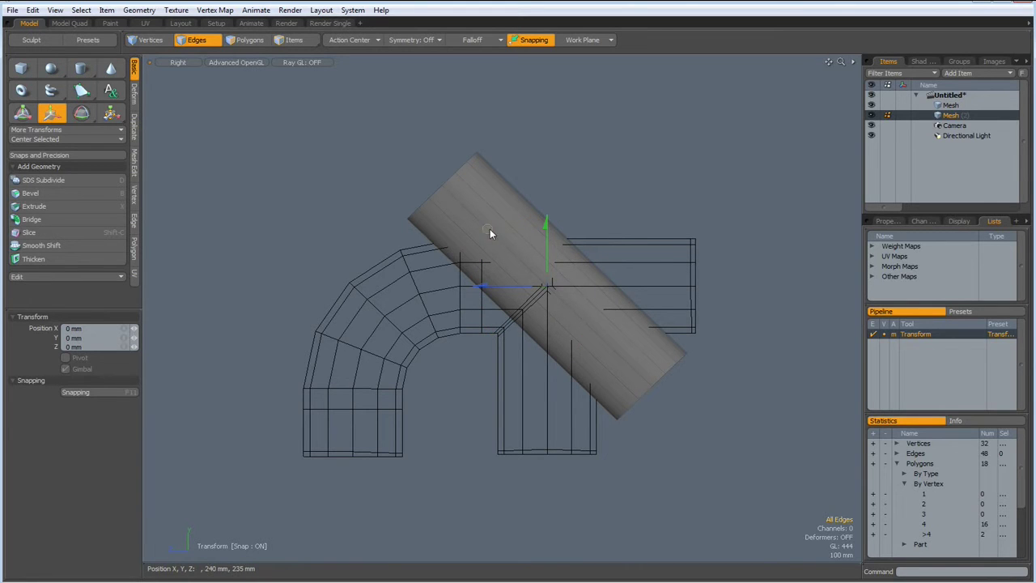
drag(490, 234, 179, 119)
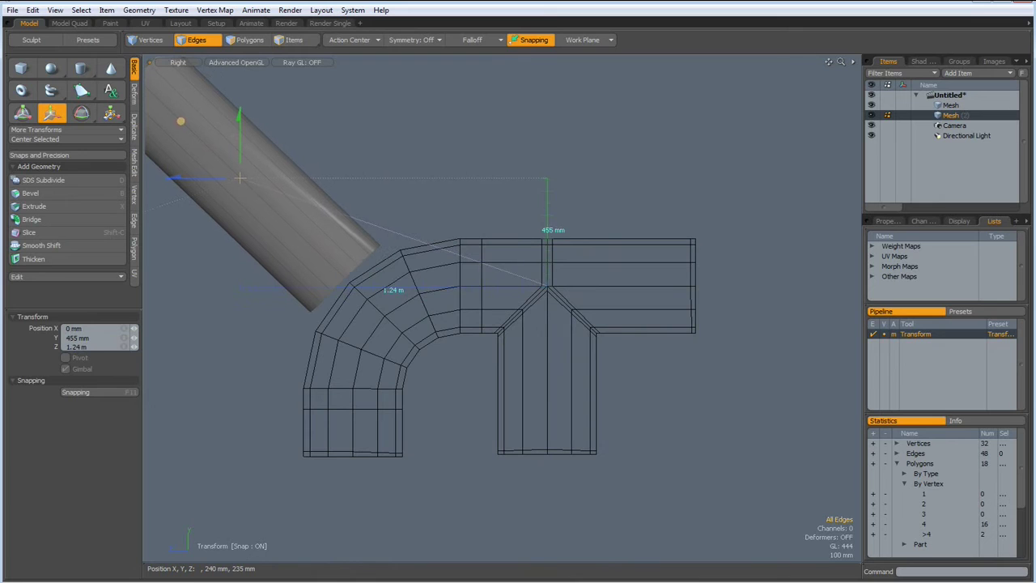
drag(184, 123, 185, 123)
drag(243, 179, 242, 179)
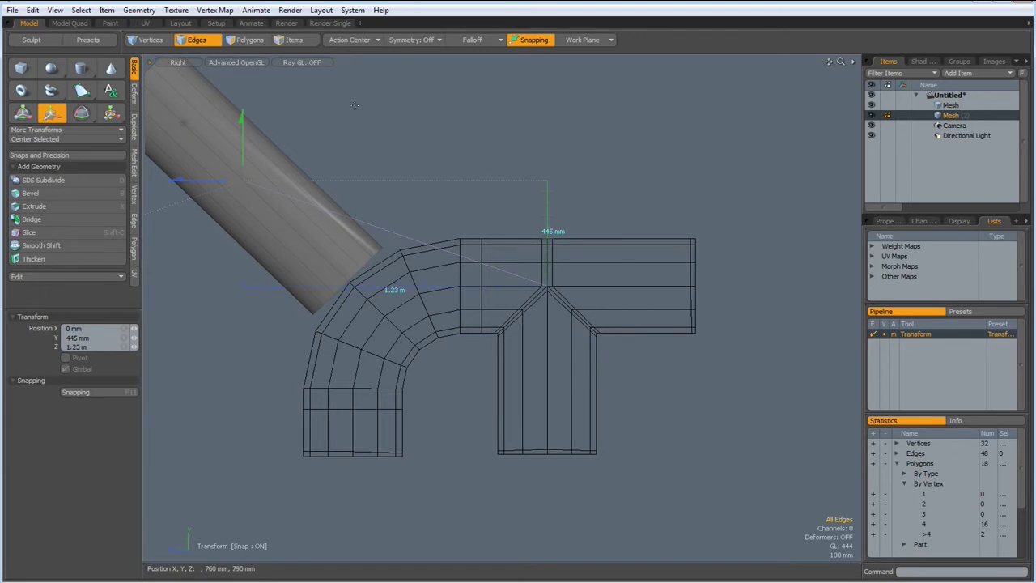
key(space)
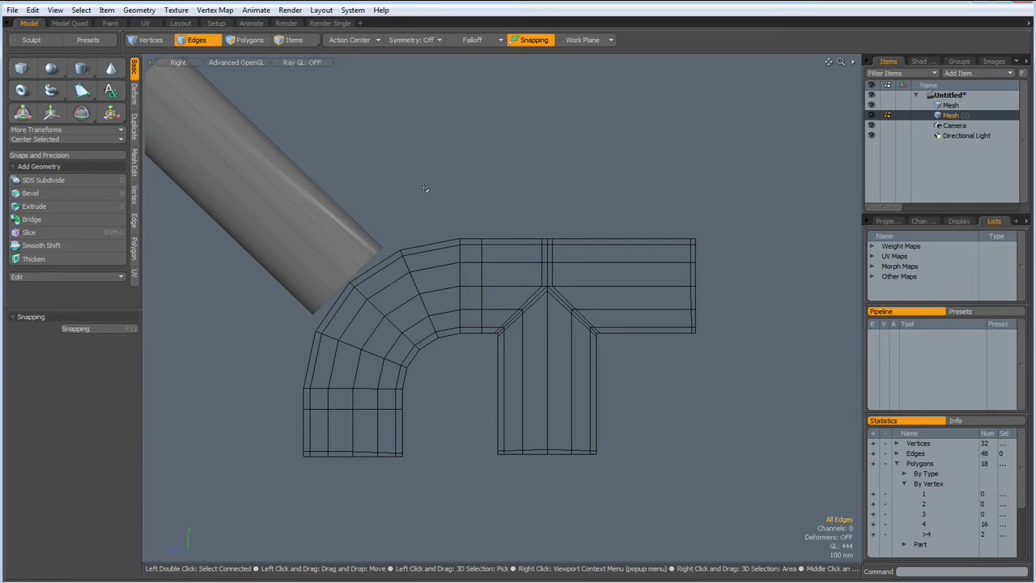
Step: Delete the cylinder's end-cap polygon facing the elbow, working in the Perspective view
key(ctrl+space)
click(450, 173)
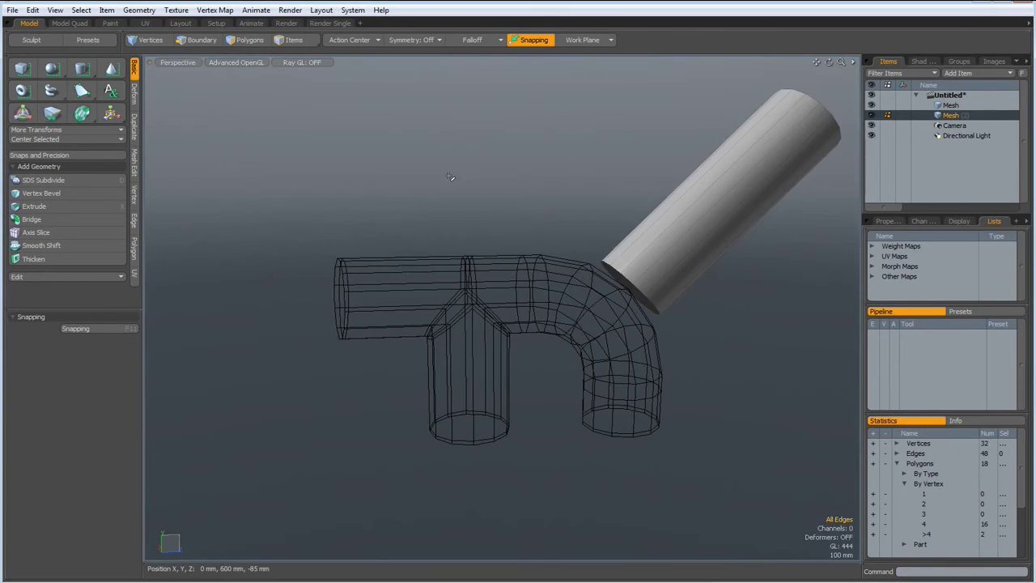
alt+drag(442, 340, 530, 283)
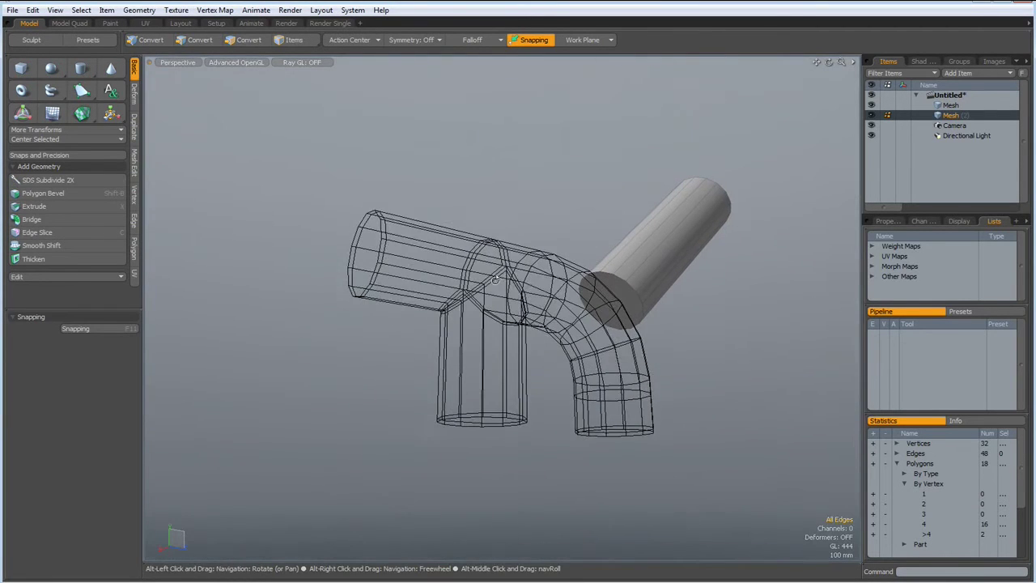
key(3)
click(630, 304)
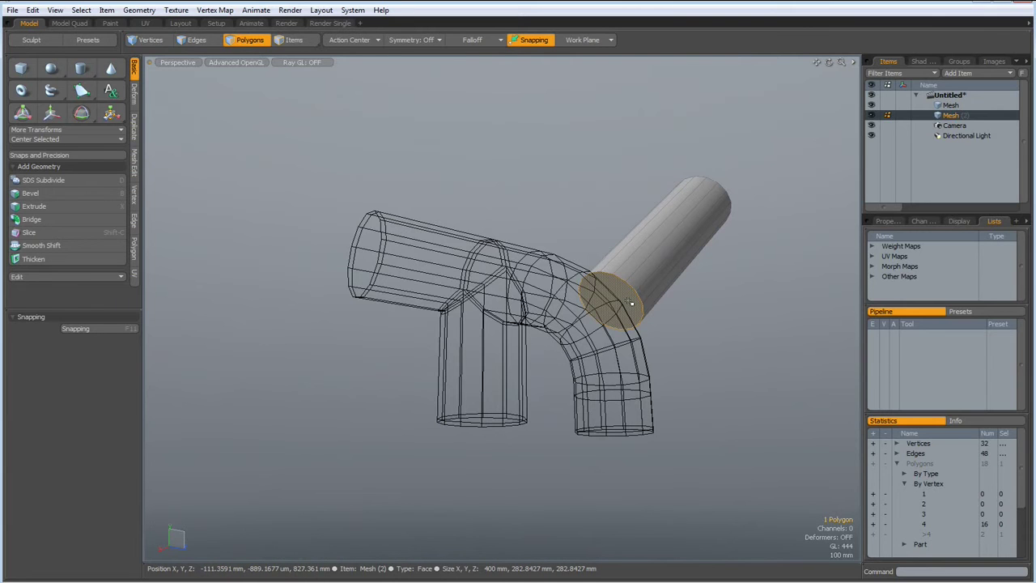
key(Delete)
Step: Select the 16 edges around the cylinder's open end and turn on the Background constraint
alt+drag(634, 302, 539, 317)
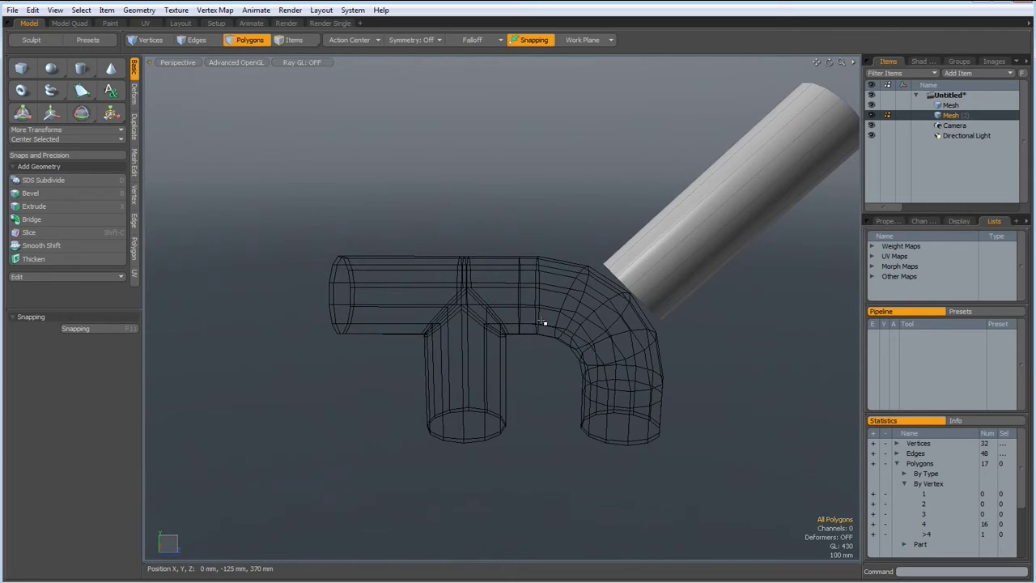
key(2)
middle_drag(571, 228, 727, 380)
right_drag(729, 382, 730, 382)
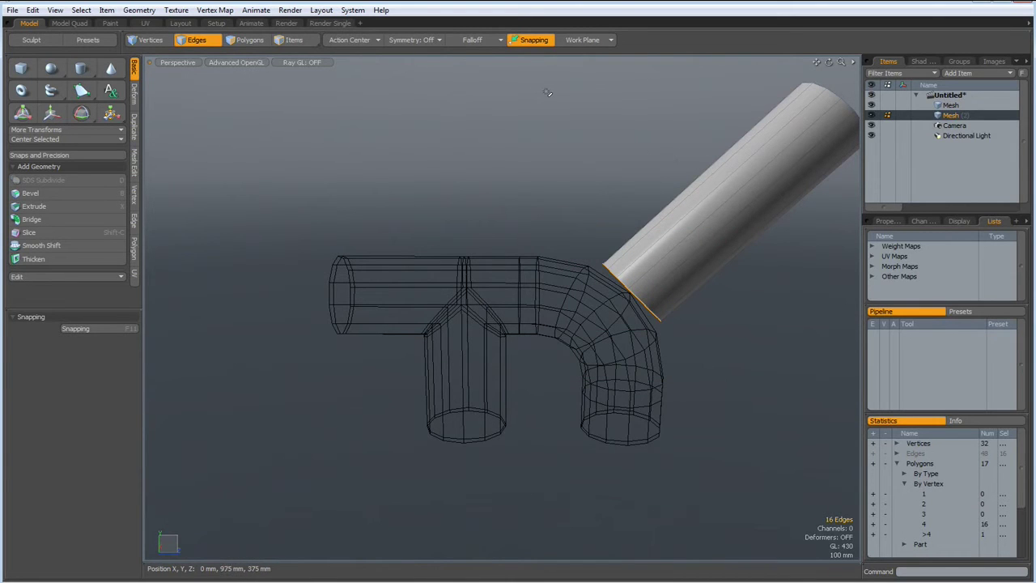
key(F11)
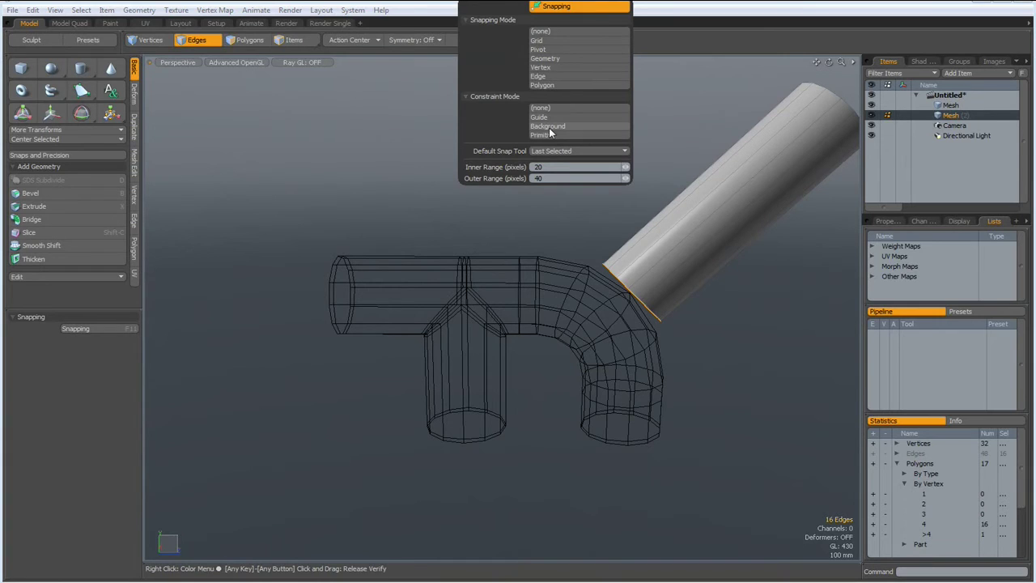
click(549, 127)
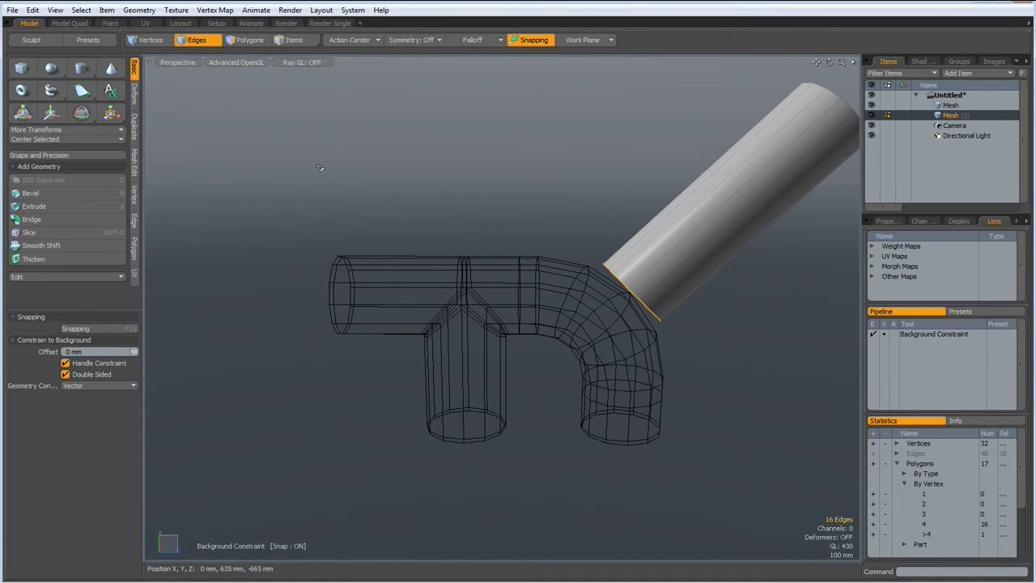
Step: Move the open-end edges about 288 mm along the selection's Z axis onto the elbow surface, with the action center set to Selection
key(w)
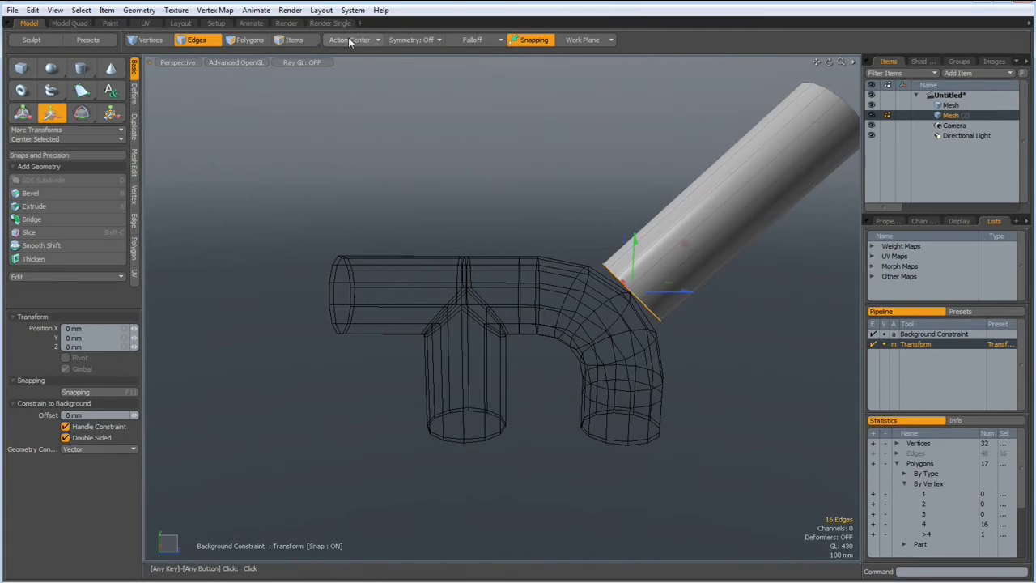
click(349, 41)
click(350, 52)
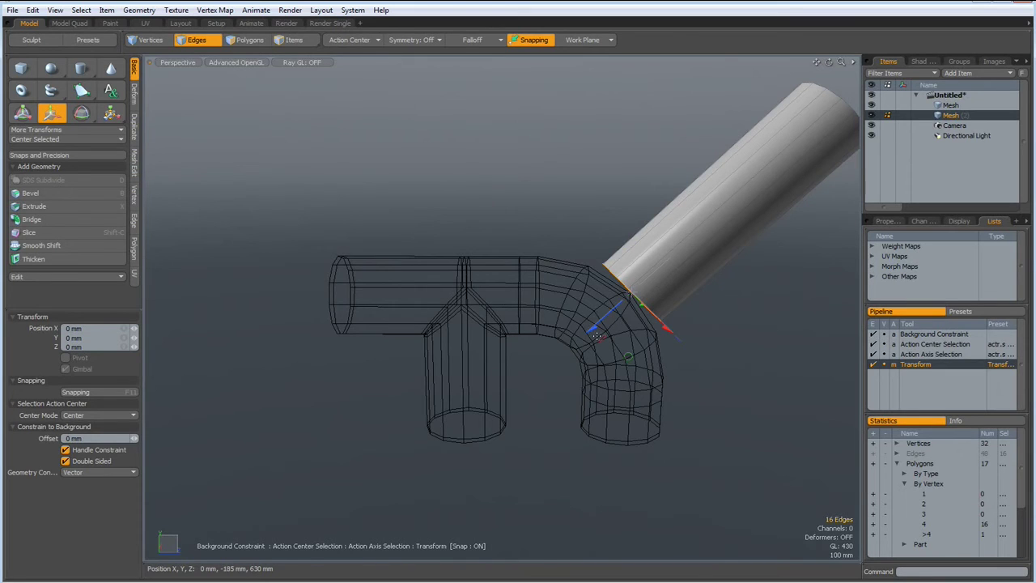
scroll(618, 323, up, 3)
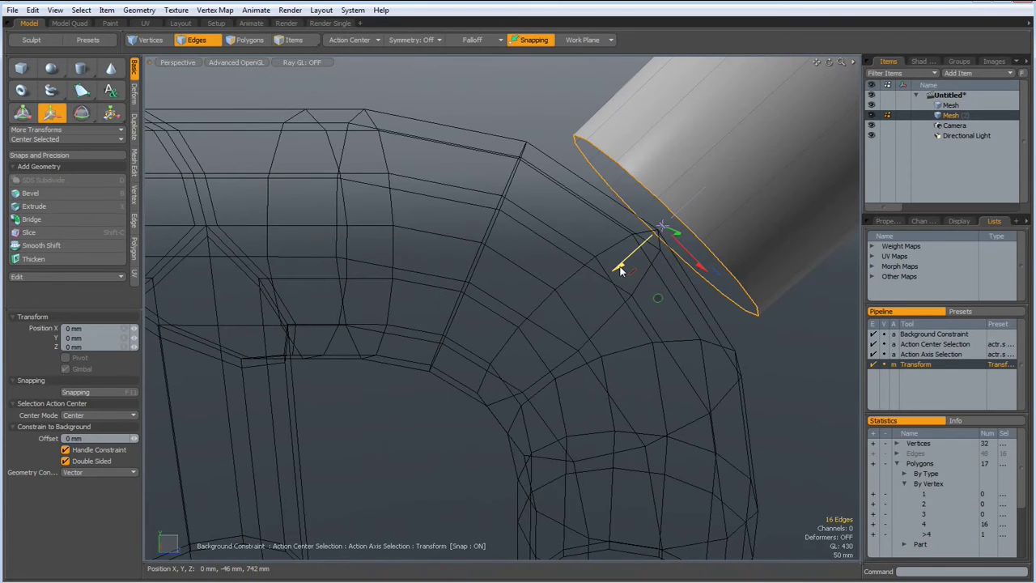
drag(620, 271, 490, 380)
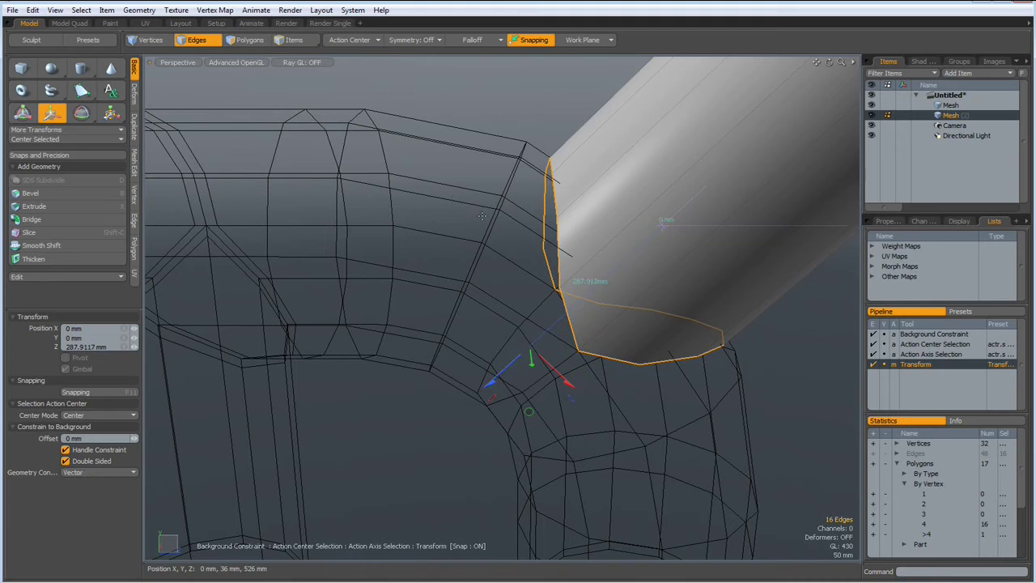
key(space)
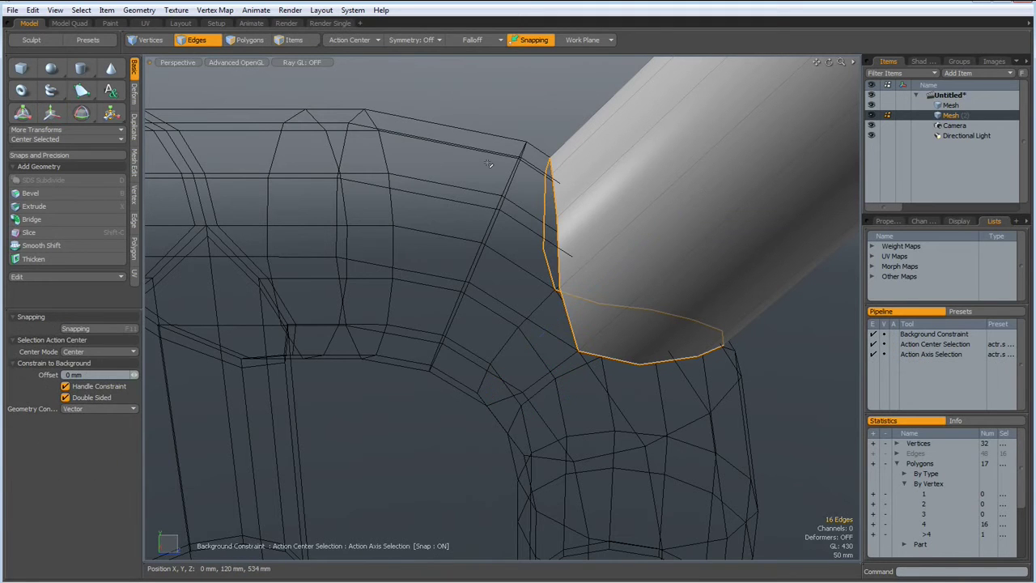
Step: Cut the angled cylinder's polygons from the second mesh and paste them into the first pipe mesh
scroll(489, 163, down, 6)
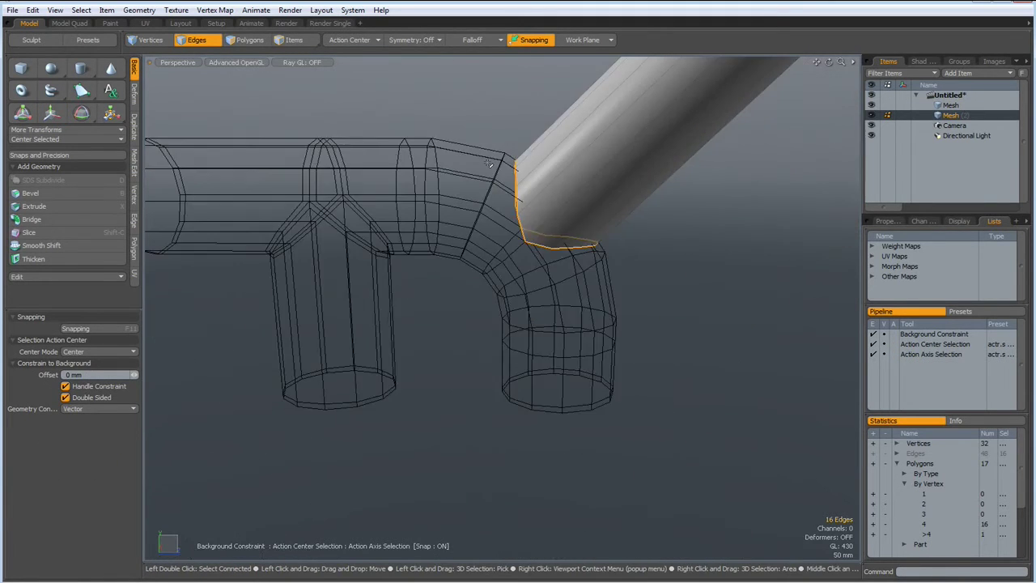
key(3)
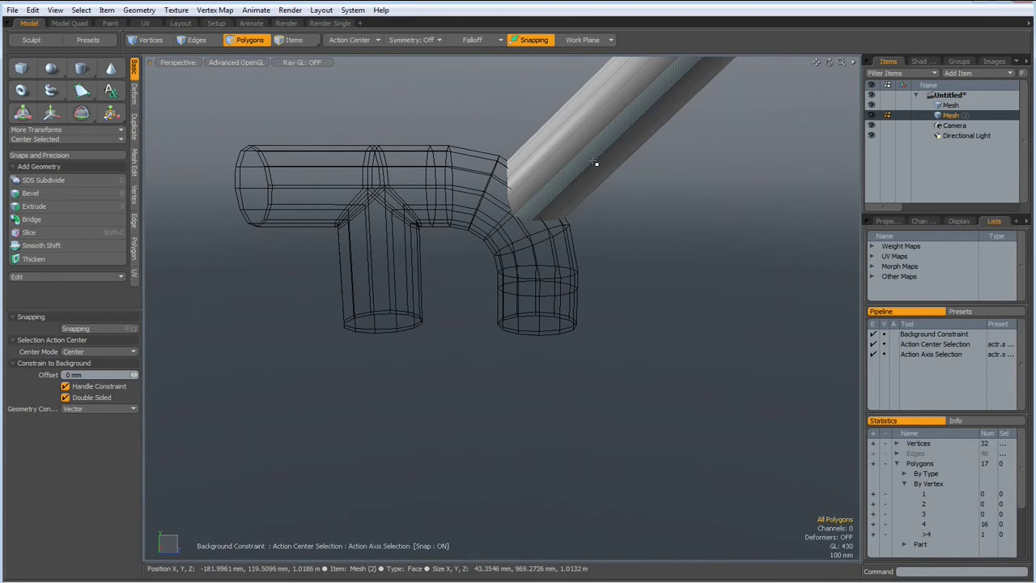
double_click(595, 160)
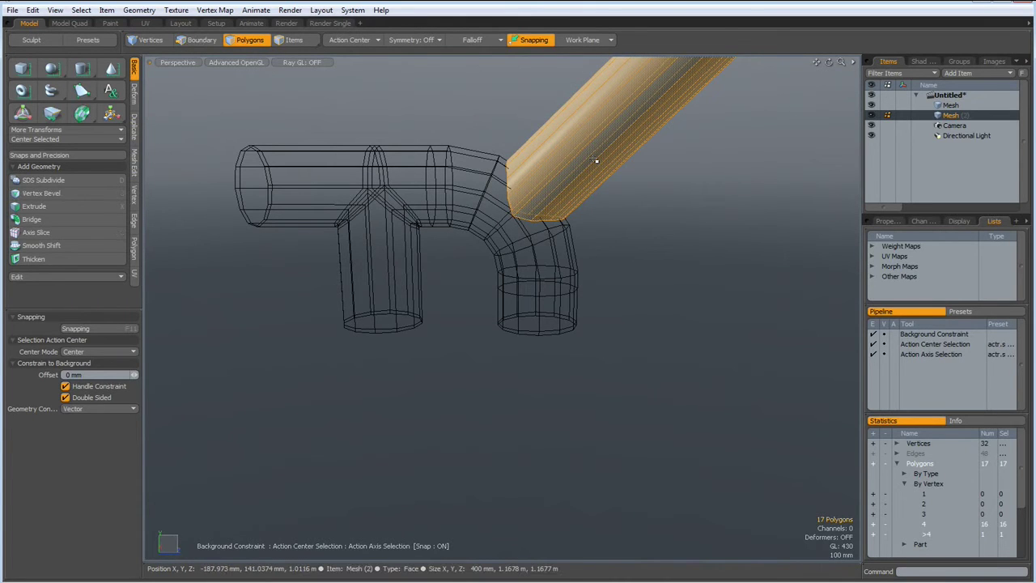
key(ctrl+x)
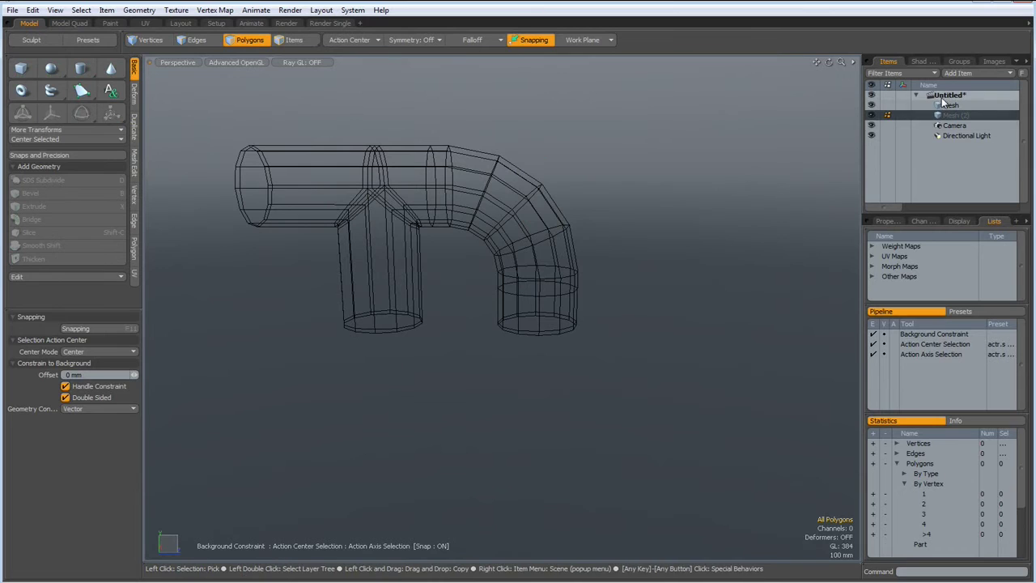
click(941, 104)
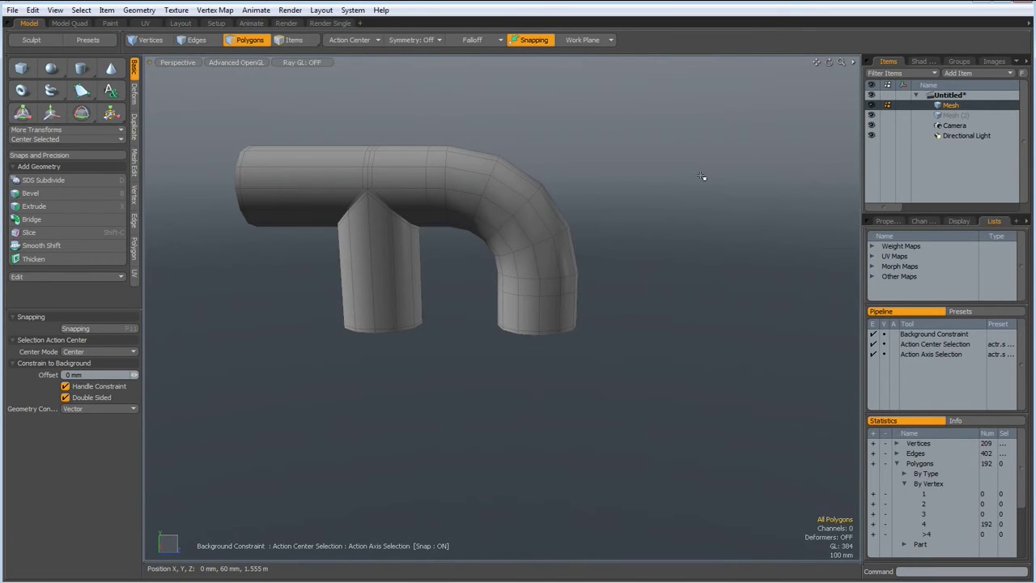
key(ctrl+v)
Step: Select the 12 elbow polygons beneath the cylinder's open end and delete them to make a hole
alt+drag(678, 211, 317, 220)
scroll(470, 188, up, 3)
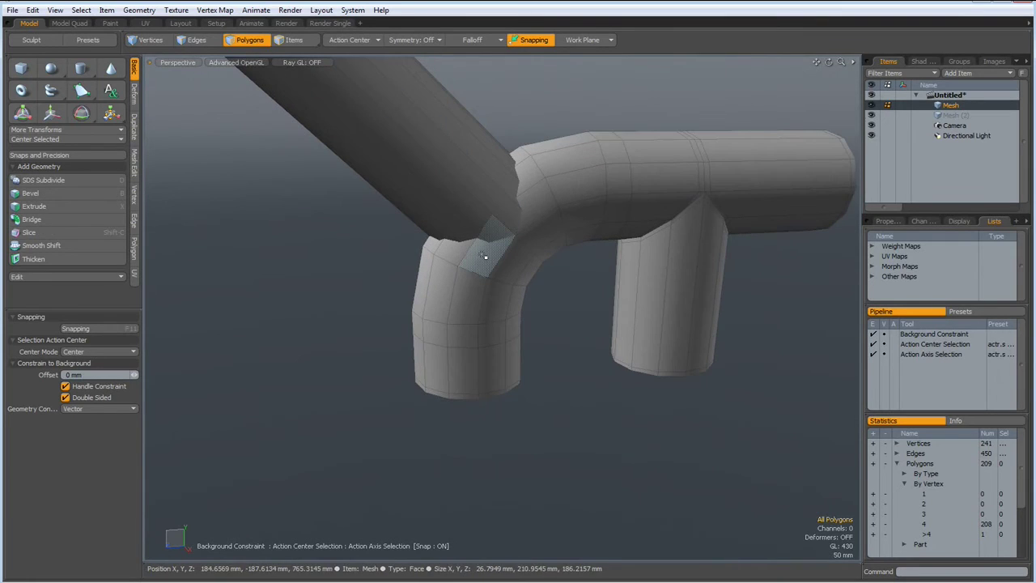
drag(483, 255, 461, 250)
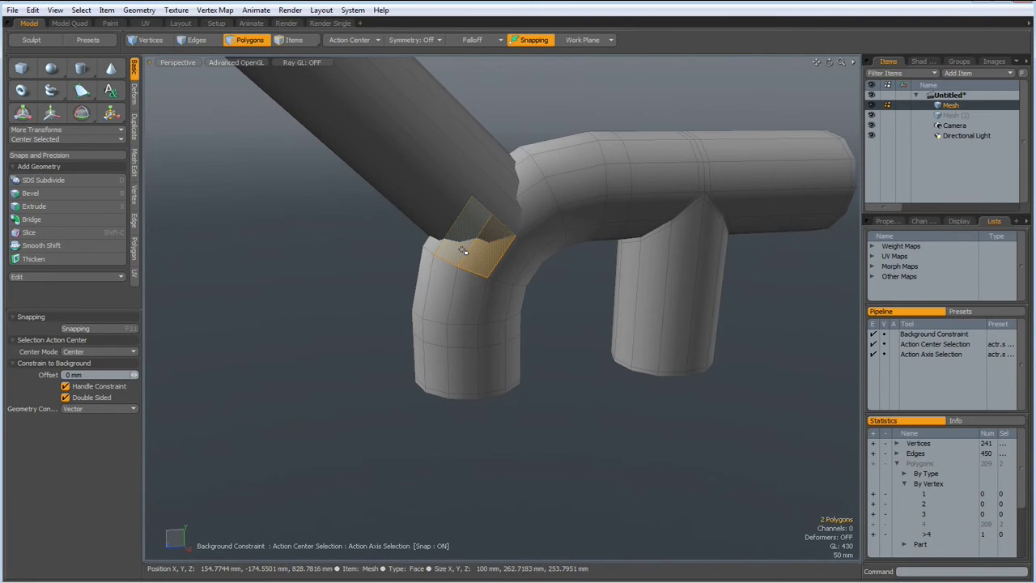
key(Up)
key(Up)
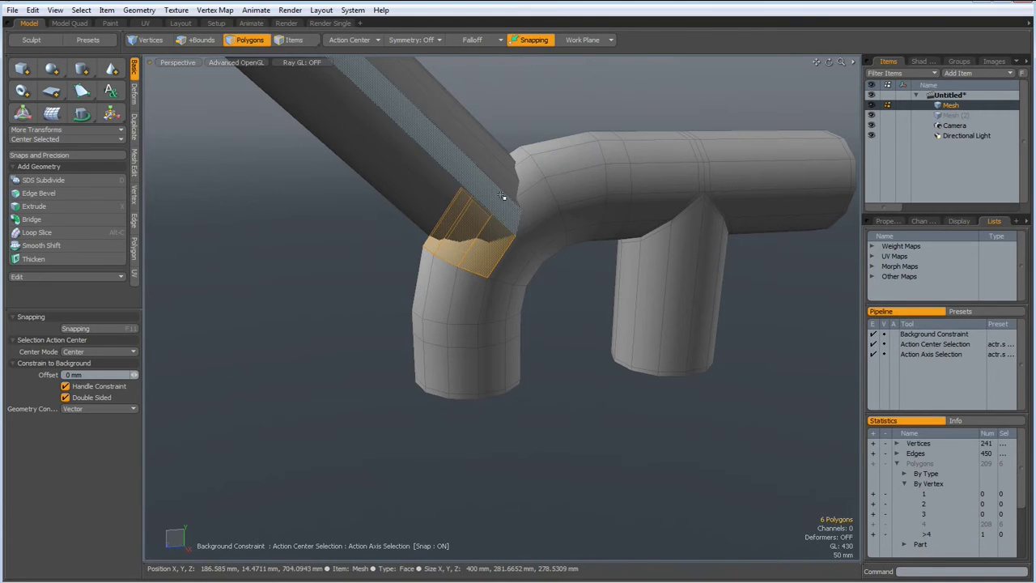
shift+drag(536, 203, 526, 181)
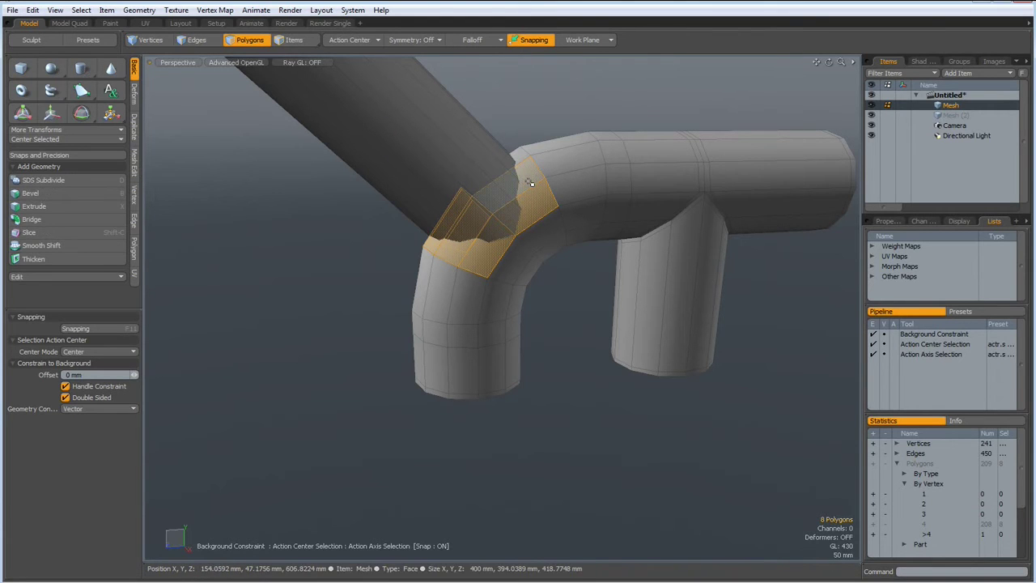
key(Up)
key(Up)
key(Delete)
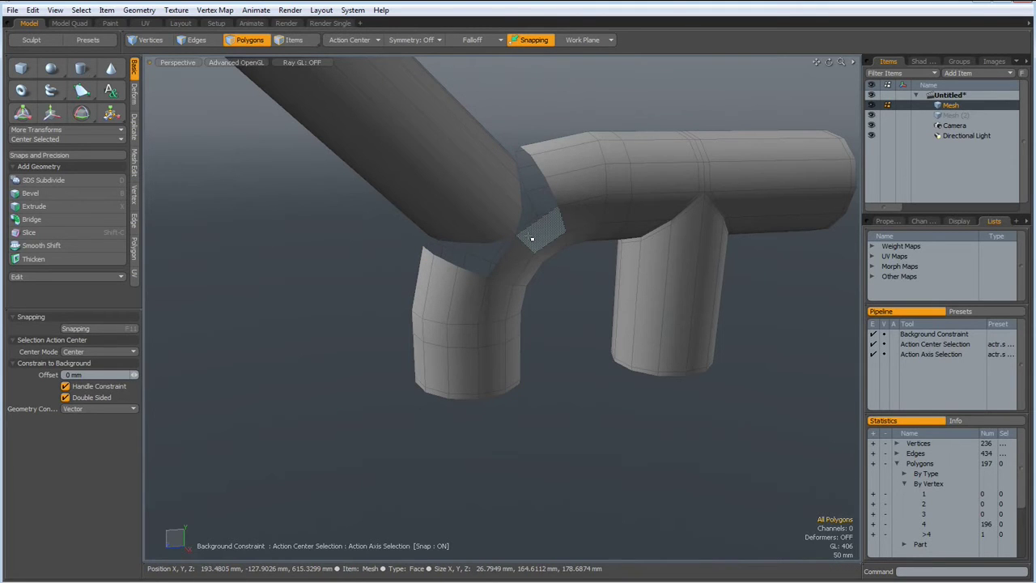
Step: In the Right view, select all connected polygons of the T-pipe and elbow and hide them, leaving the cylinder
key(KP_3)
alt+shift+drag(532, 238, 458, 249)
scroll(443, 223, up, 5)
scroll(478, 270, down, 4)
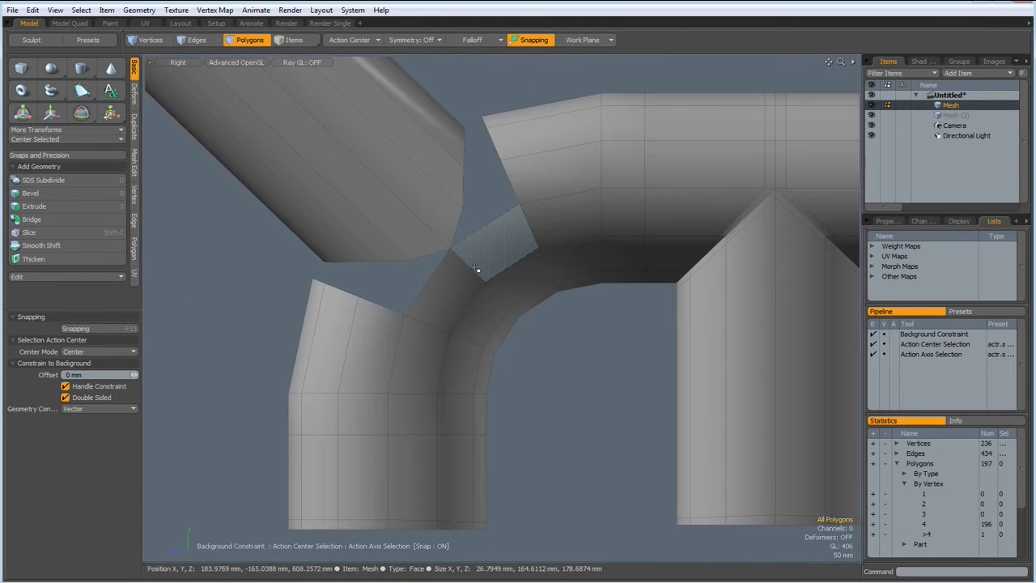
double_click(478, 270)
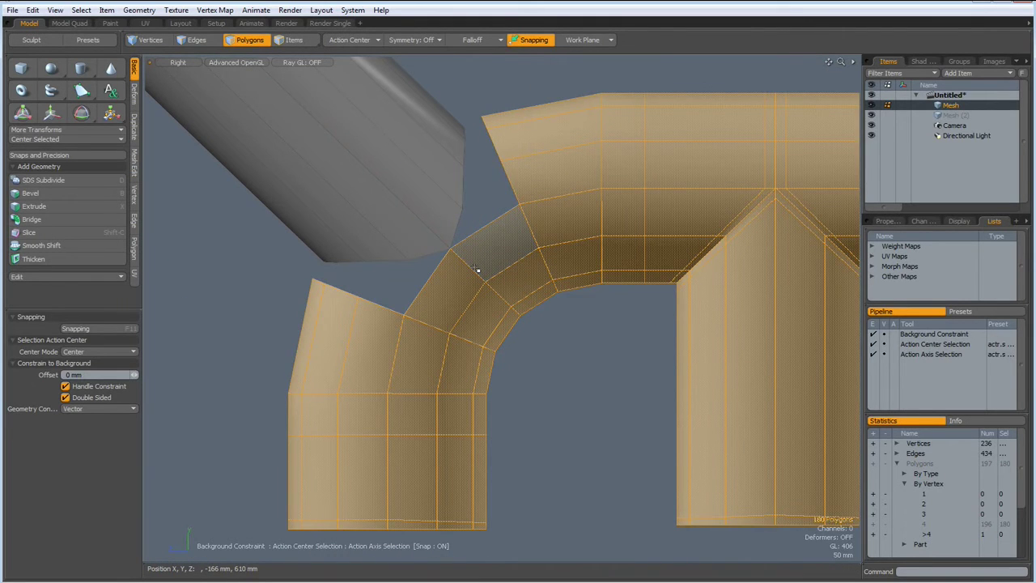
key(h)
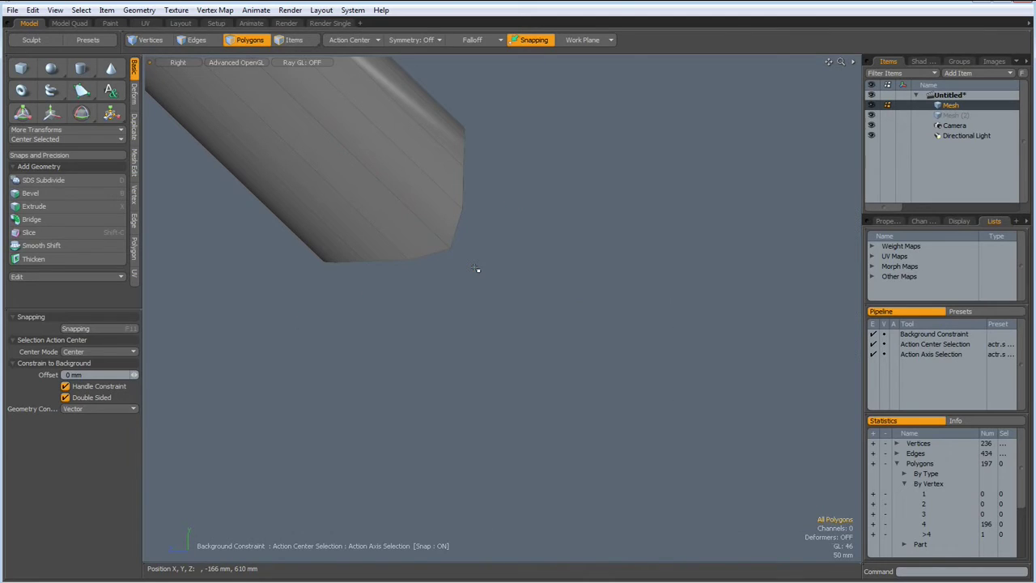
Step: Move the two vertices at the cylinder's lower tip 28 mm along its lengthwise edge with the Element action center, and unhide the pipe
key(1)
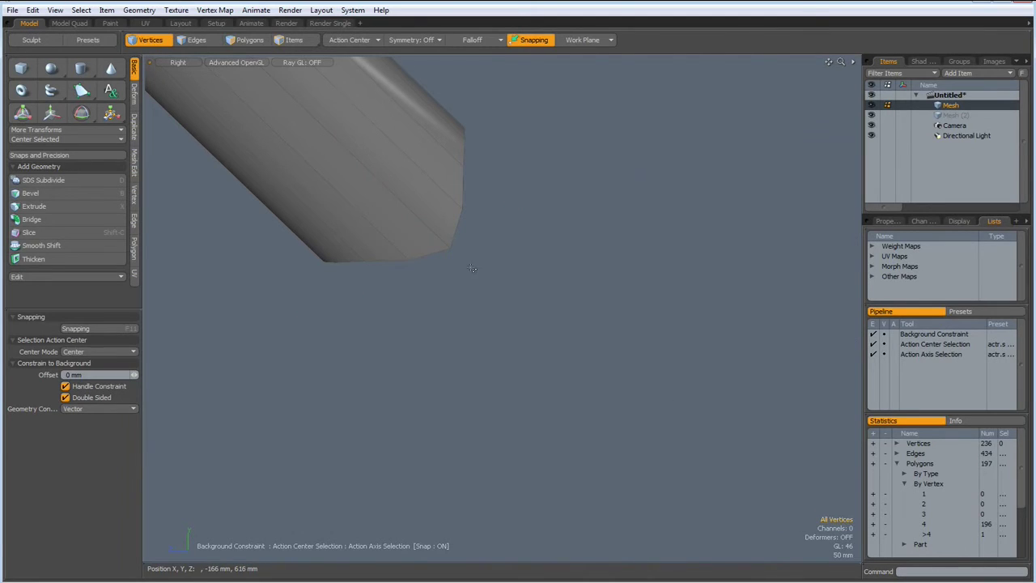
drag(431, 230, 481, 276)
key(w)
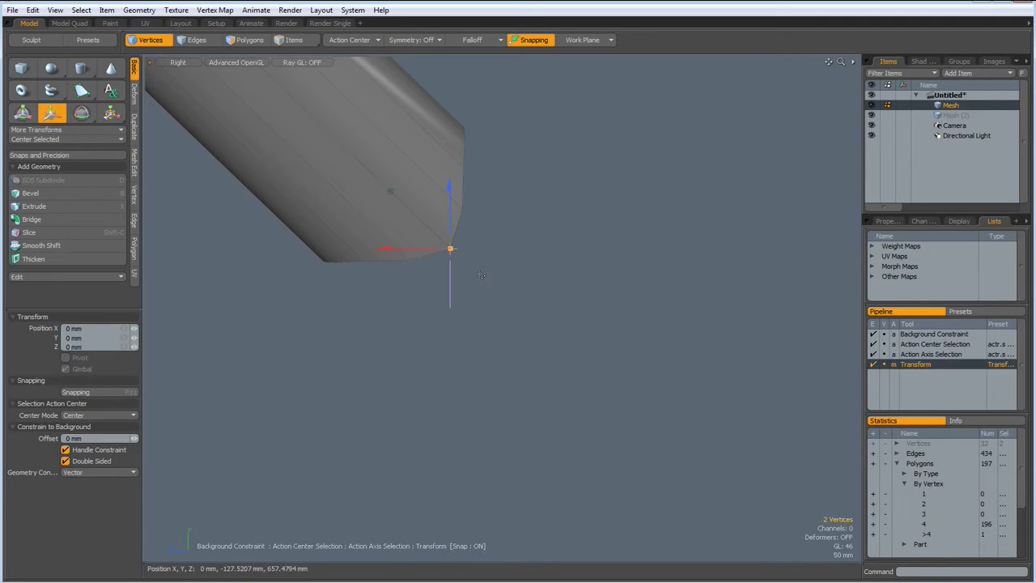
click(349, 40)
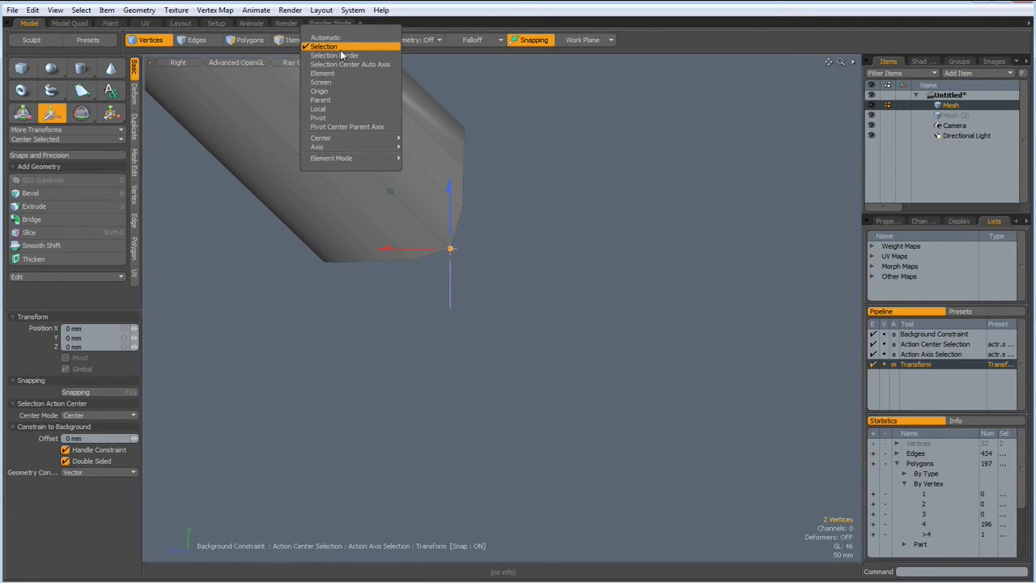
click(324, 73)
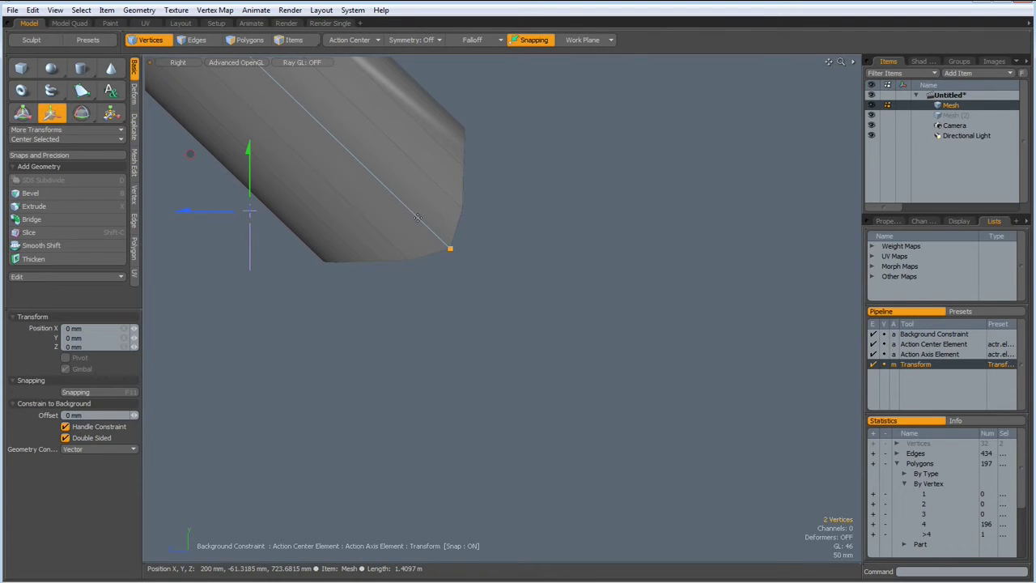
click(418, 217)
drag(376, 175, 366, 165)
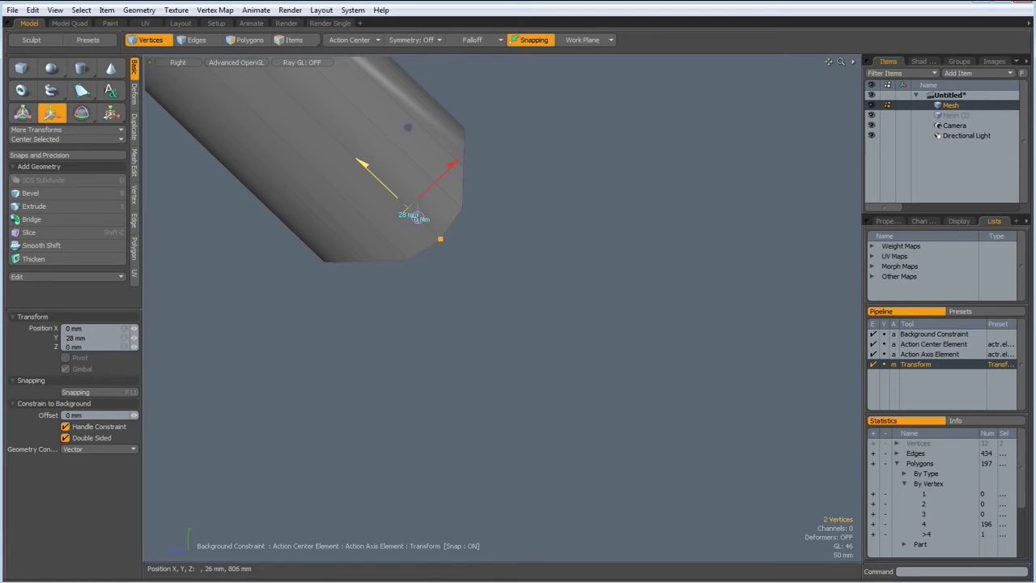
key(space)
click(518, 246)
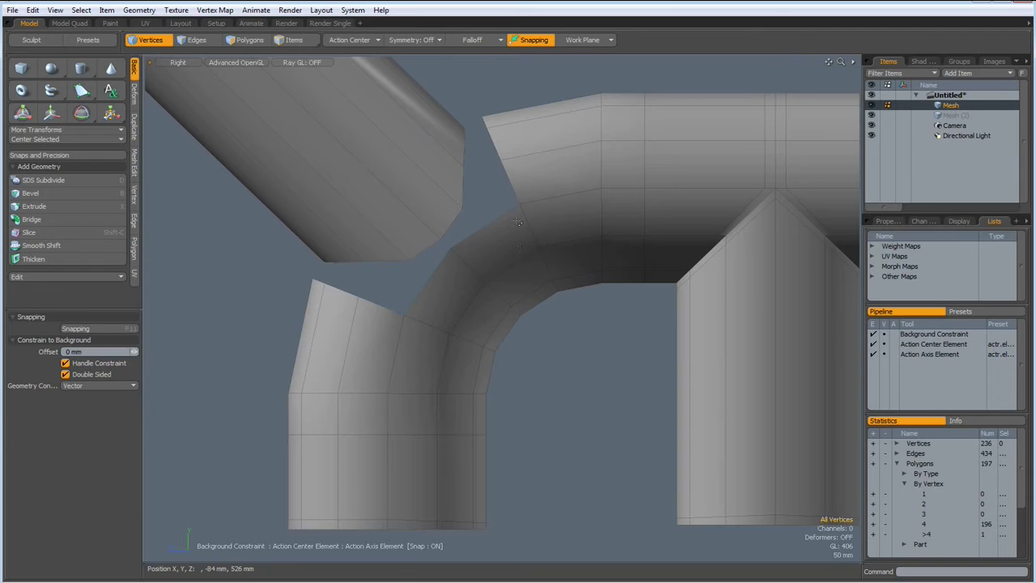
Step: Select the cylinder's open-end edge loop and the elbow hole's border loop, and bridge them
key(2)
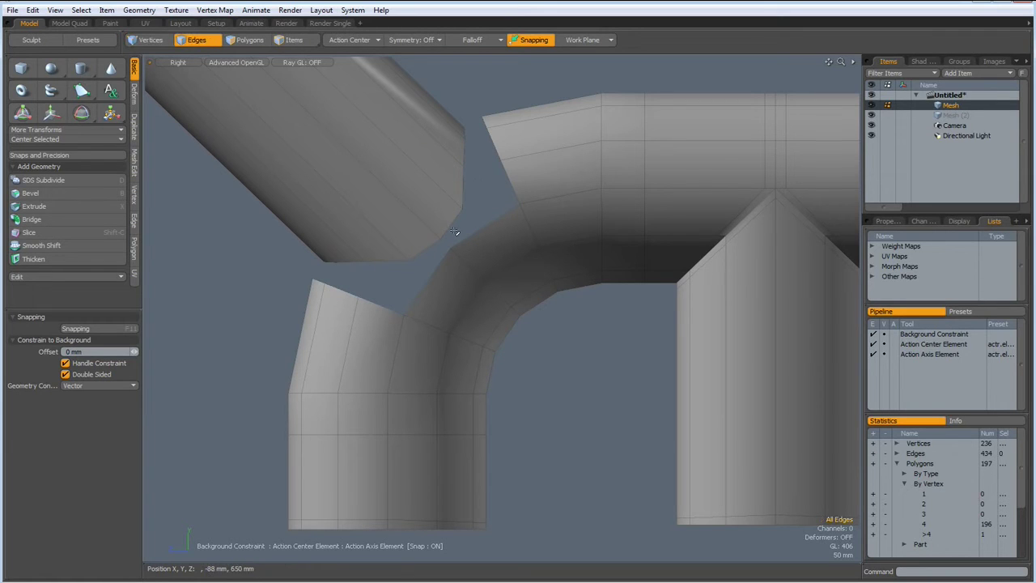
double_click(455, 226)
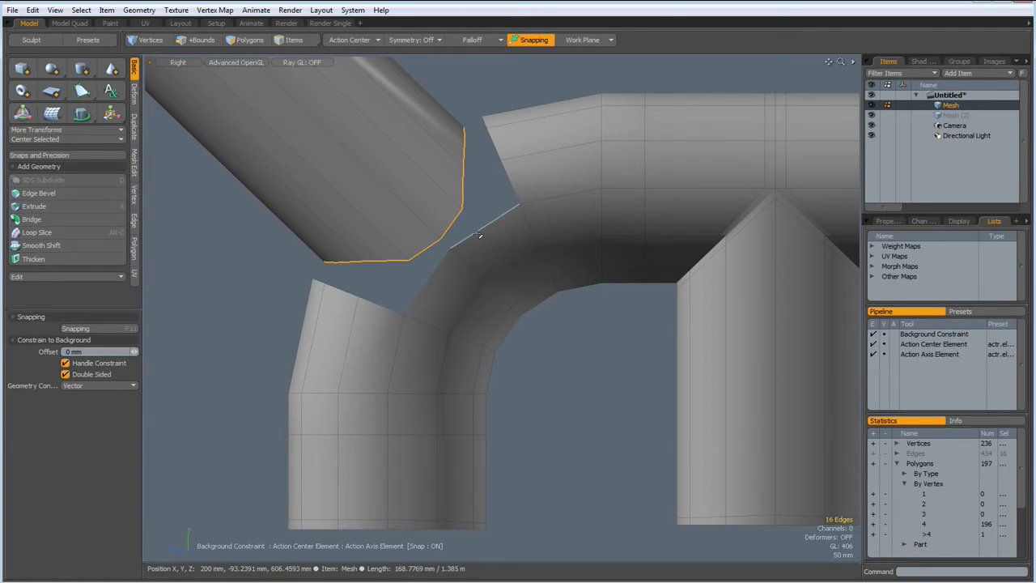
shift+double_click(479, 233)
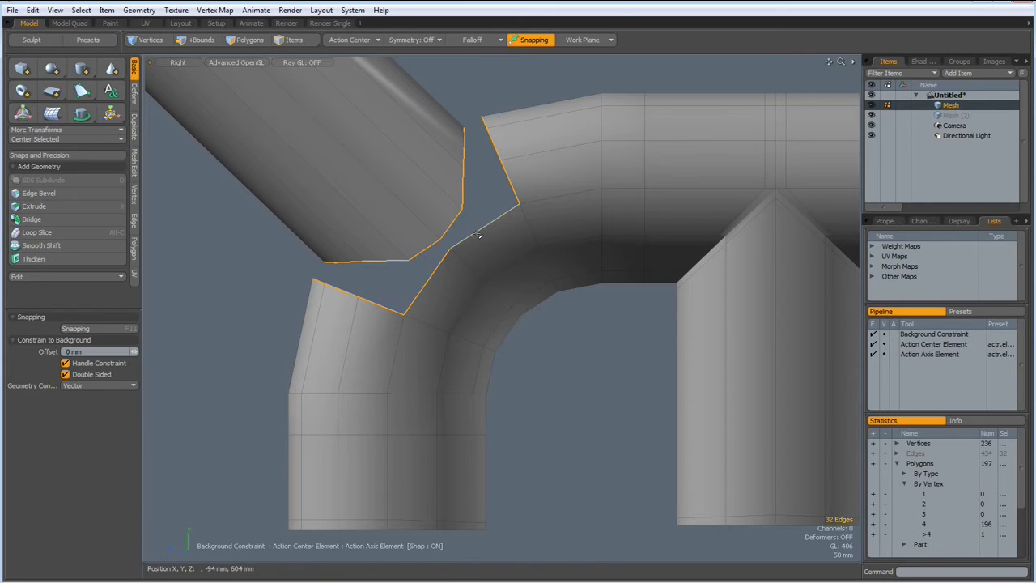
click(135, 221)
click(49, 128)
click(203, 225)
key(space)
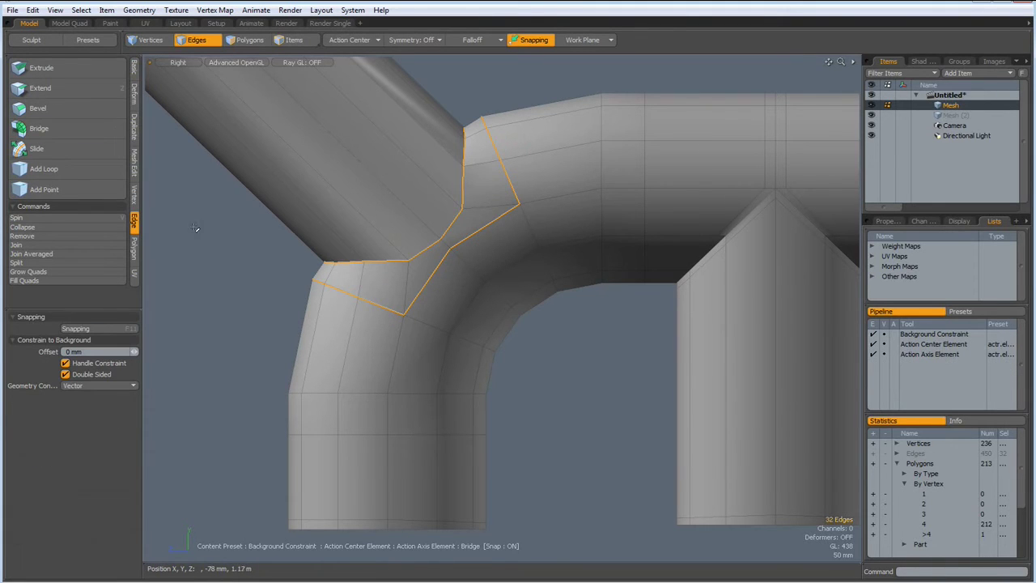
Step: Bevel the 16-edge loop where the cylinder meets the elbow with a 12 mm inset, and clear the selection
alt+drag(192, 208, 192, 228)
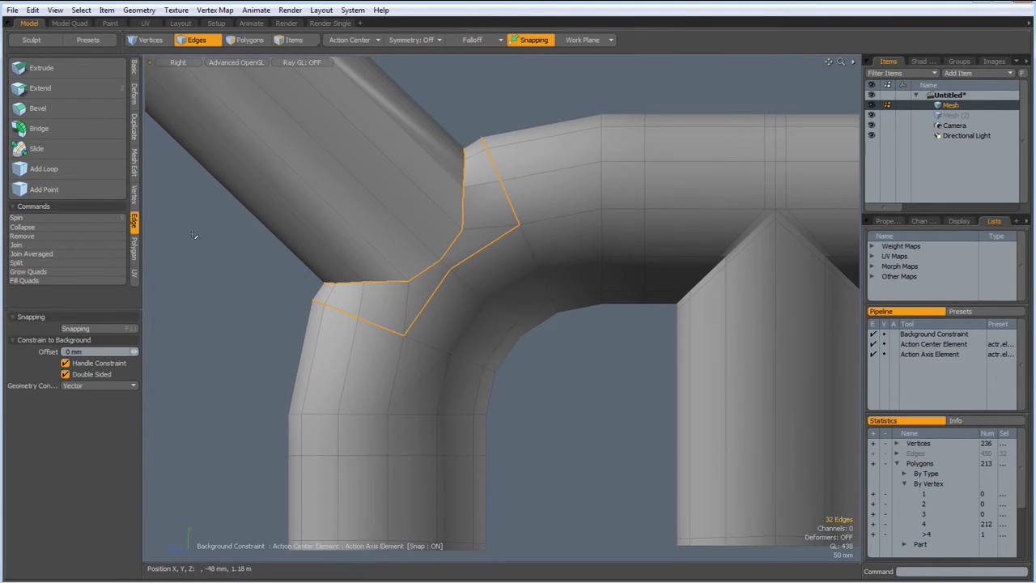
double_click(433, 265)
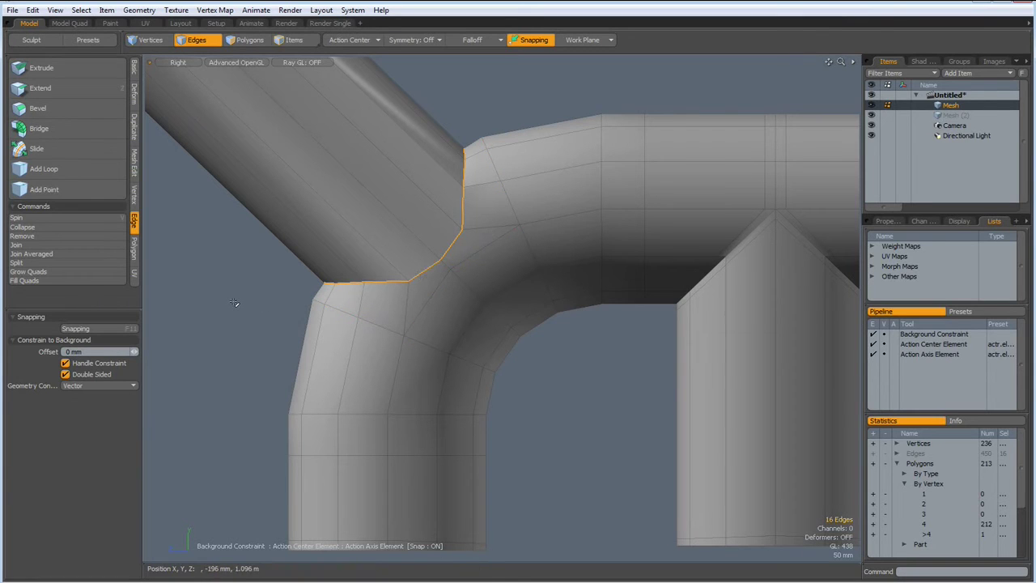
key(b)
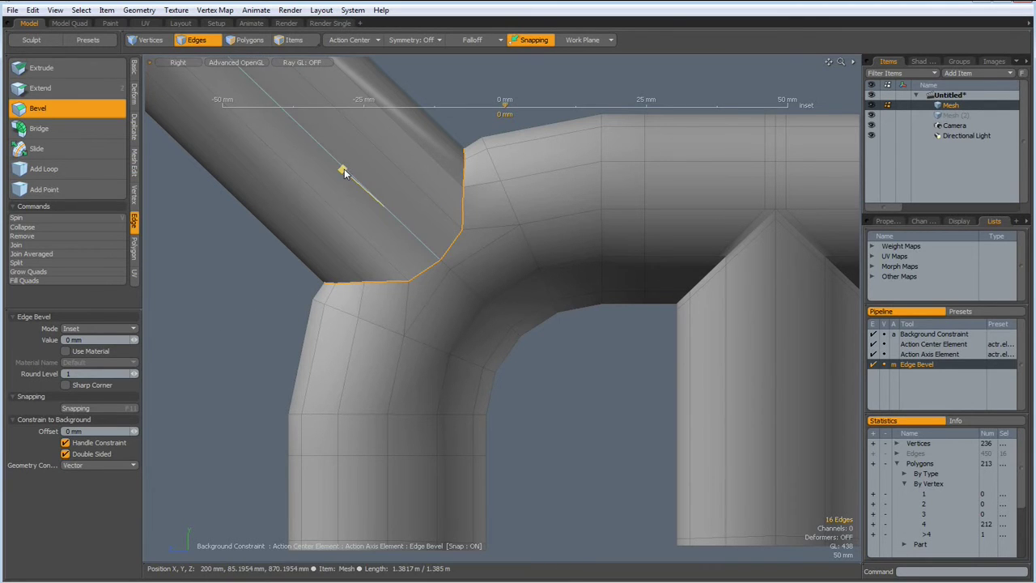
drag(342, 170, 417, 206)
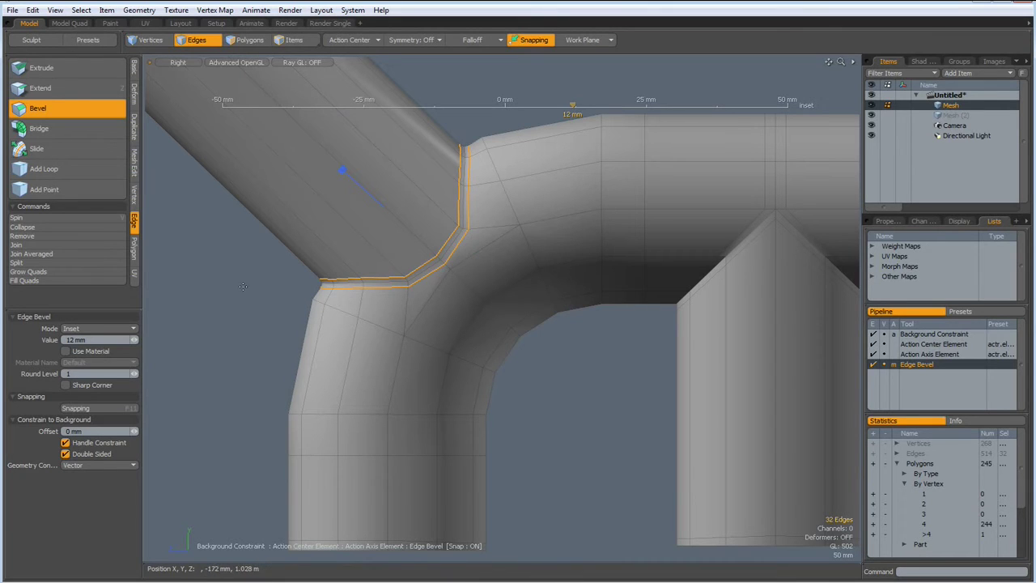
key(space)
click(197, 279)
Step: Turn on subdivision for the pipe mesh and delete the end-cap polygon at the angled cylinder's far end
key(Tab)
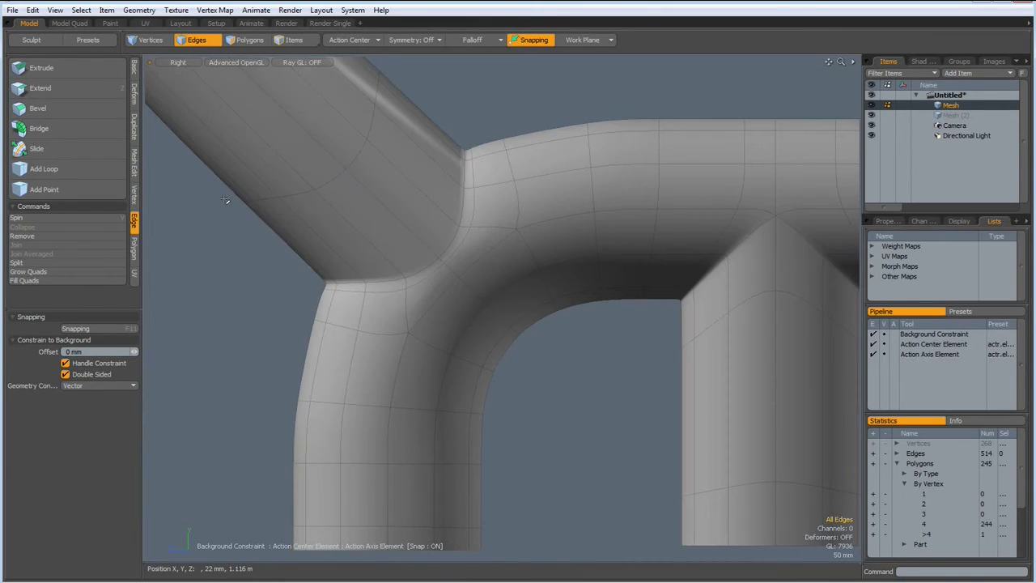
scroll(225, 202, down, 4)
scroll(225, 204, up, 2)
alt+drag(219, 204, 375, 342)
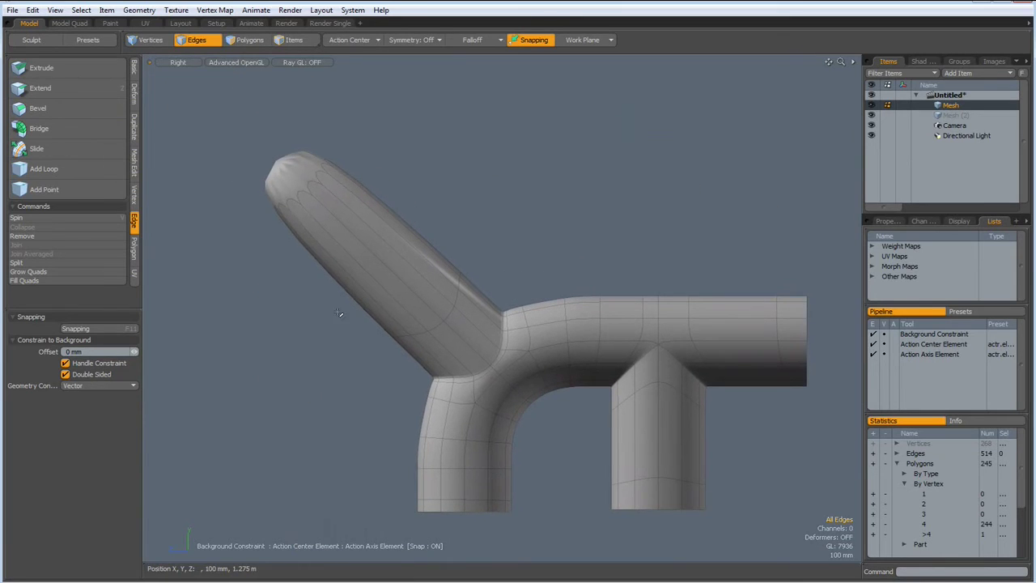
key(3)
click(293, 175)
key(Delete)
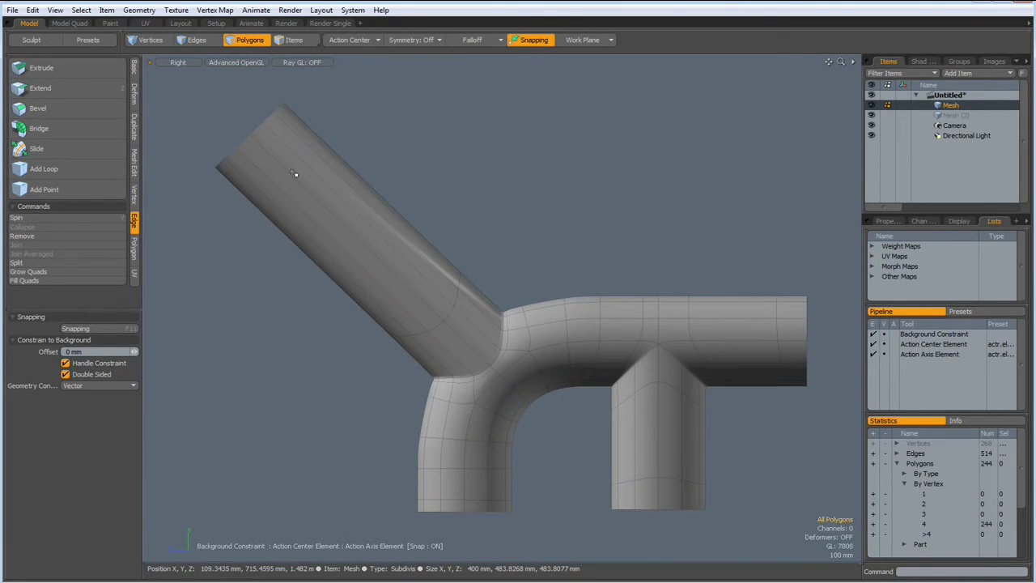
Step: Examine the angled cylinder's joint with the elbow and the T junction from several angles in the Perspective view
scroll(419, 200, down, 2)
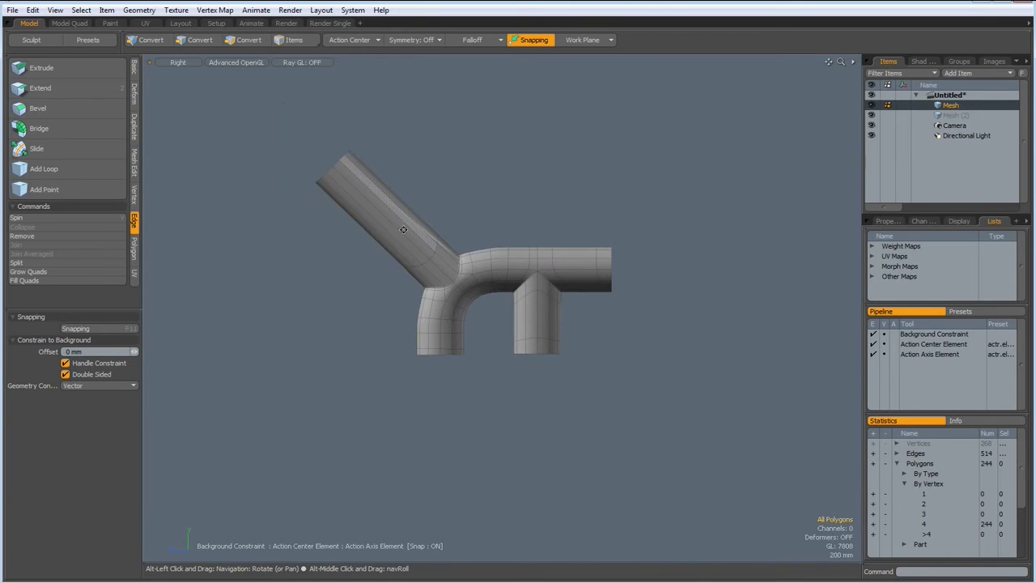
alt+drag(415, 247, 376, 261)
key(ctrl+space)
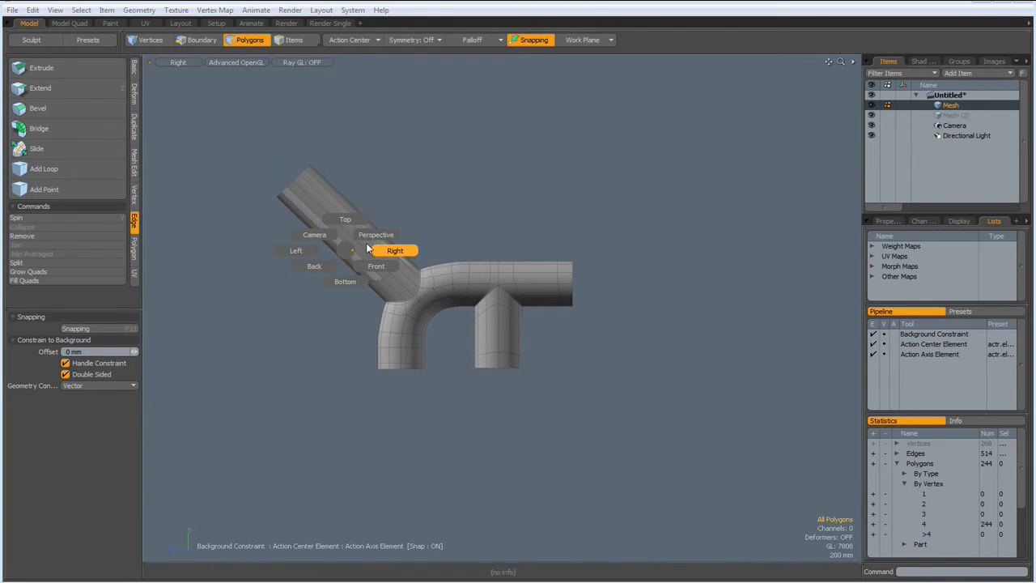
click(376, 236)
alt+drag(375, 236, 400, 246)
scroll(435, 294, up, 5)
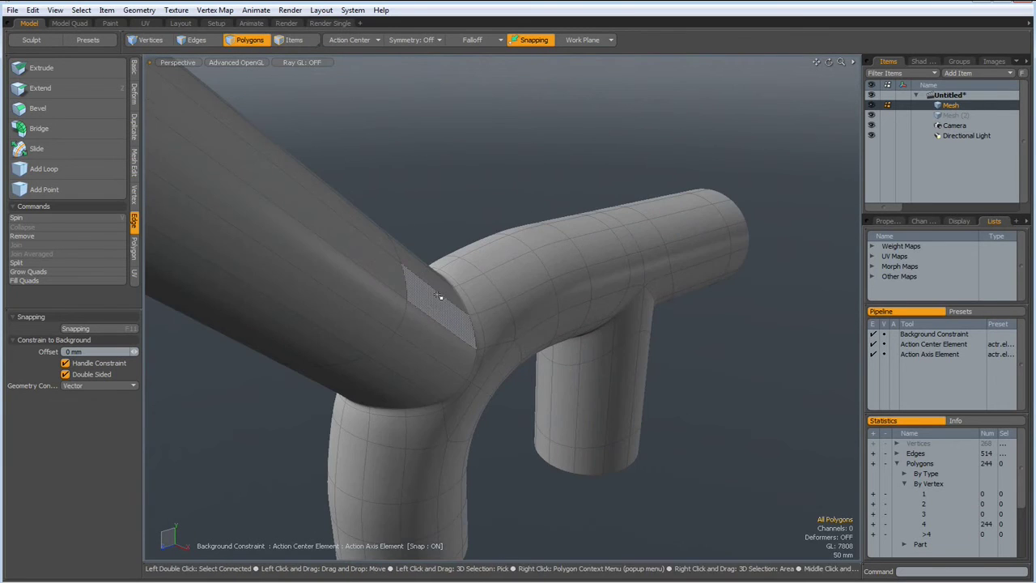
alt+drag(442, 296, 378, 257)
scroll(422, 213, down, 5)
scroll(422, 213, up, 5)
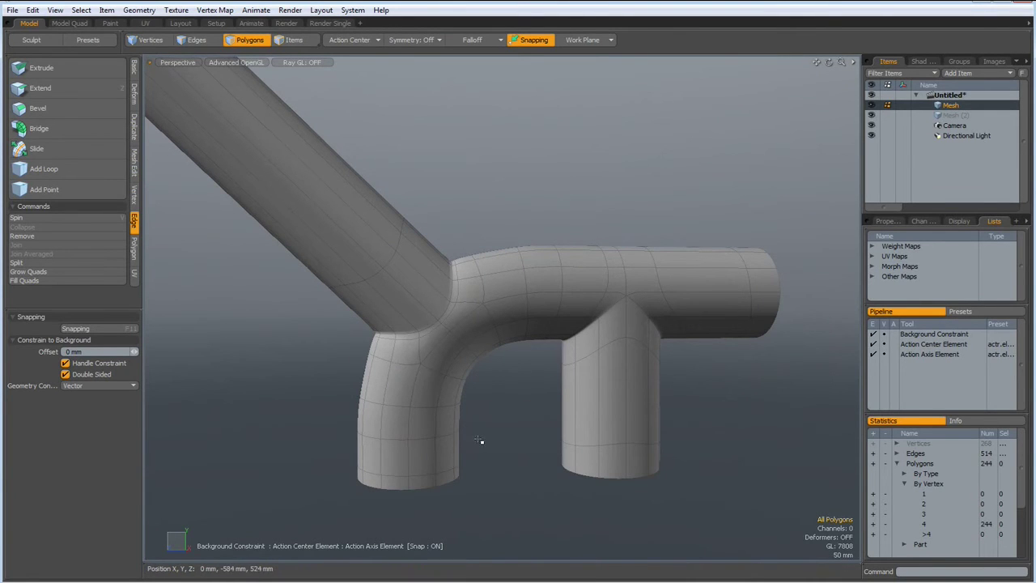
alt+drag(510, 419, 400, 290)
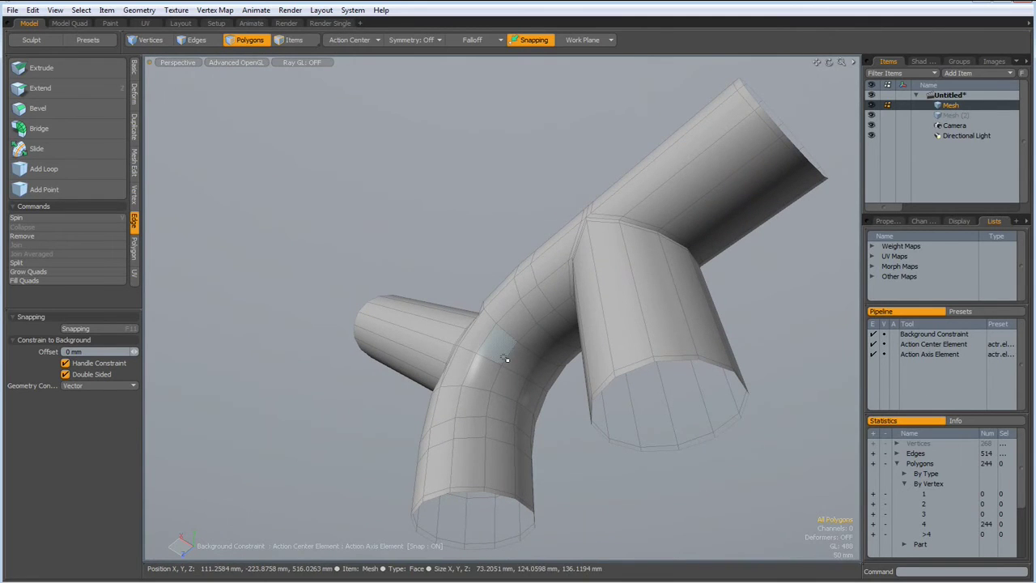
Step: Select the four adjoining polygons on the elbow's side and align the work plane to them, viewing them squarely from the Top
alt+drag(510, 382, 553, 397)
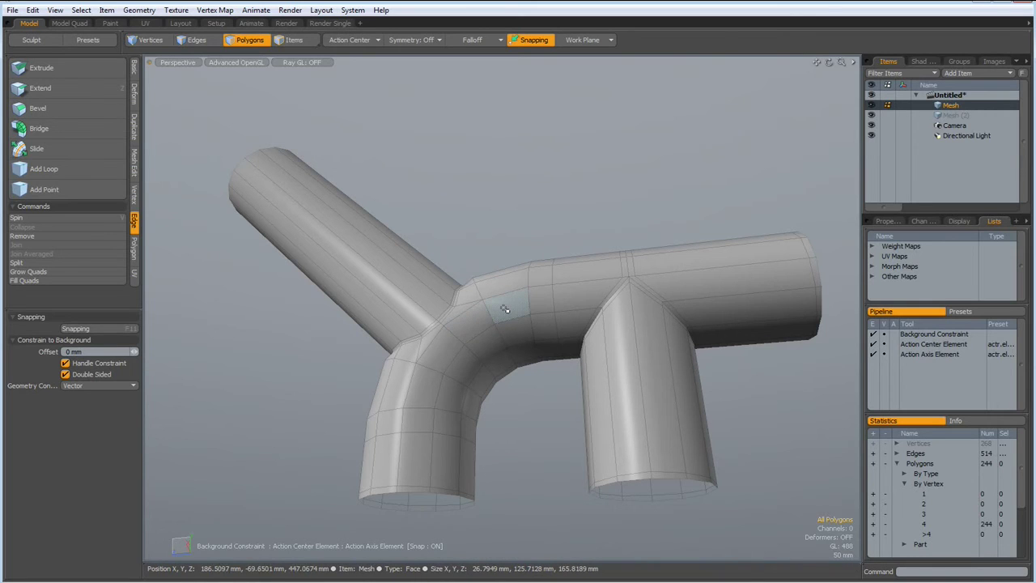
mouse_move(478, 317)
mouse_down()
mouse_move(495, 343)
mouse_move(516, 333)
mouse_move(512, 308)
mouse_up()
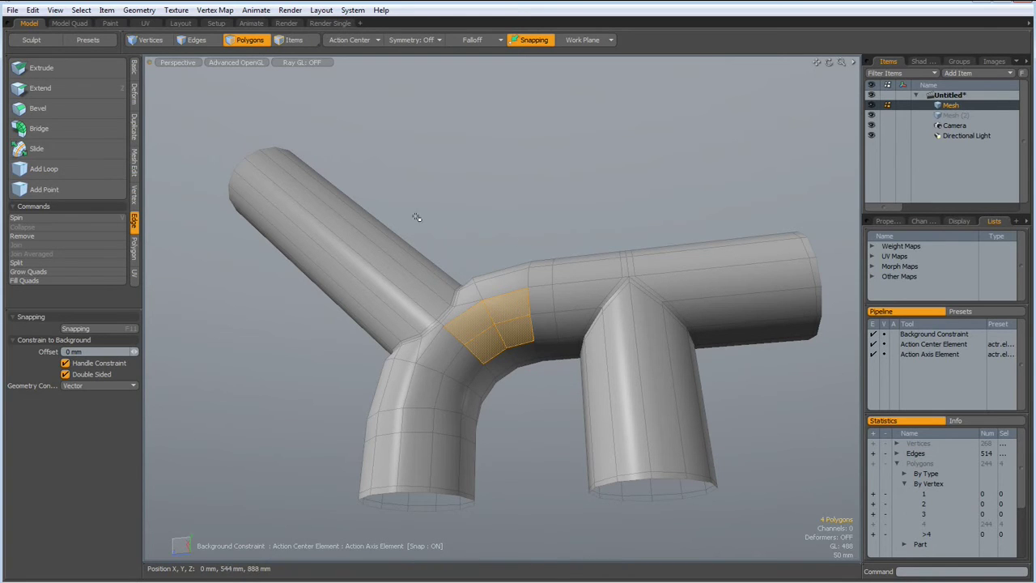
alt+drag(479, 208, 498, 232)
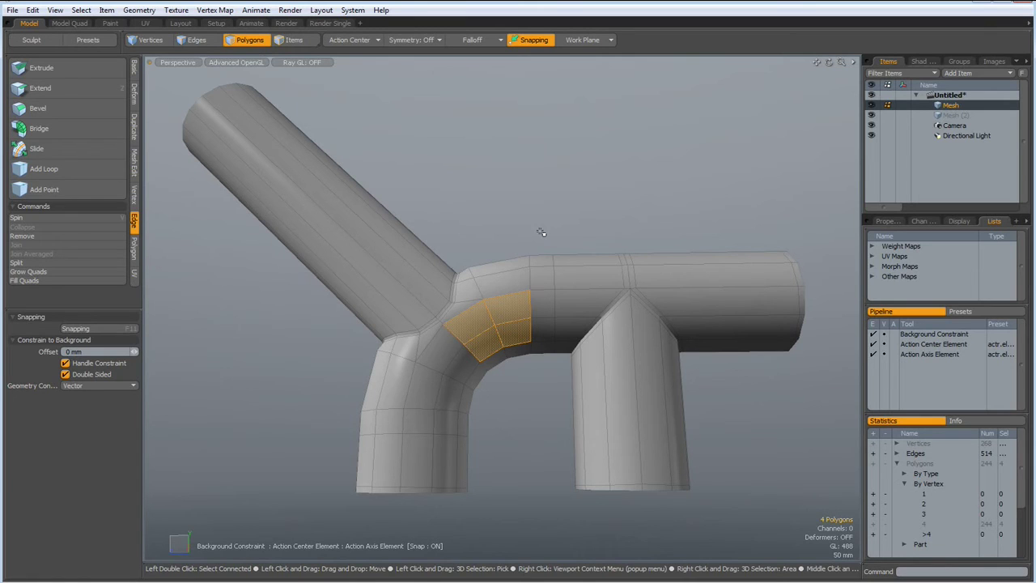
click(586, 40)
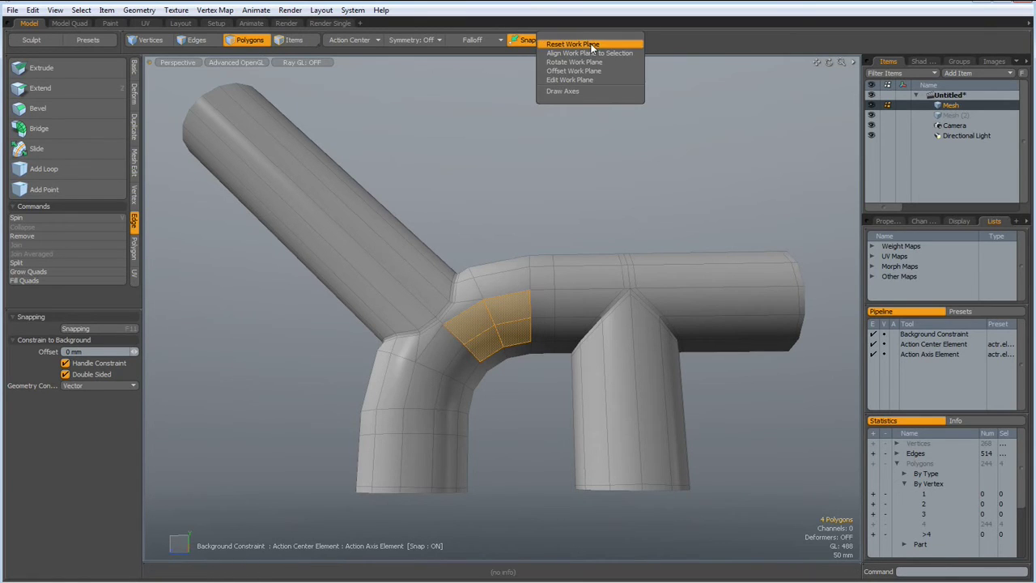
click(591, 53)
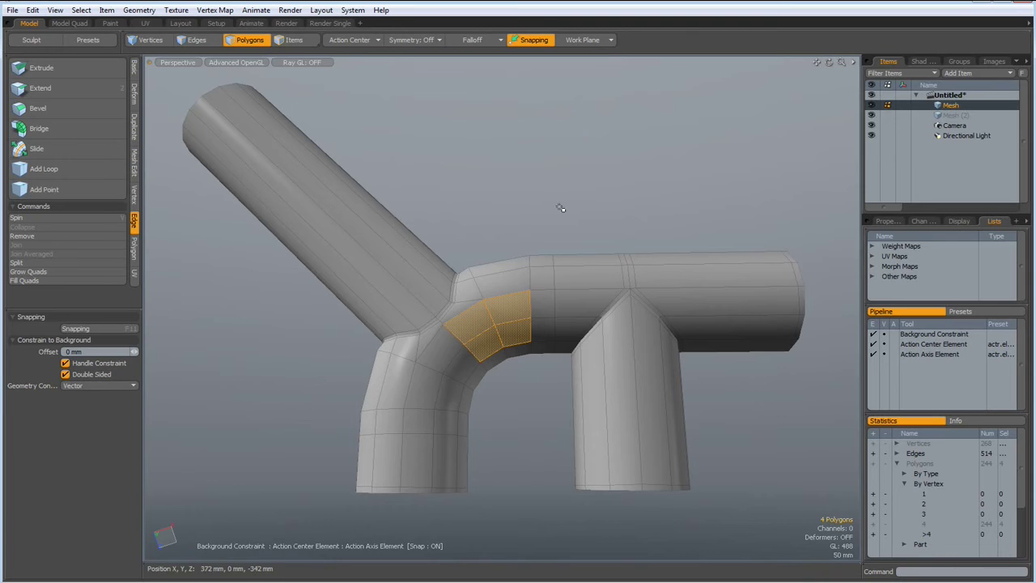
key(KP_Divide)
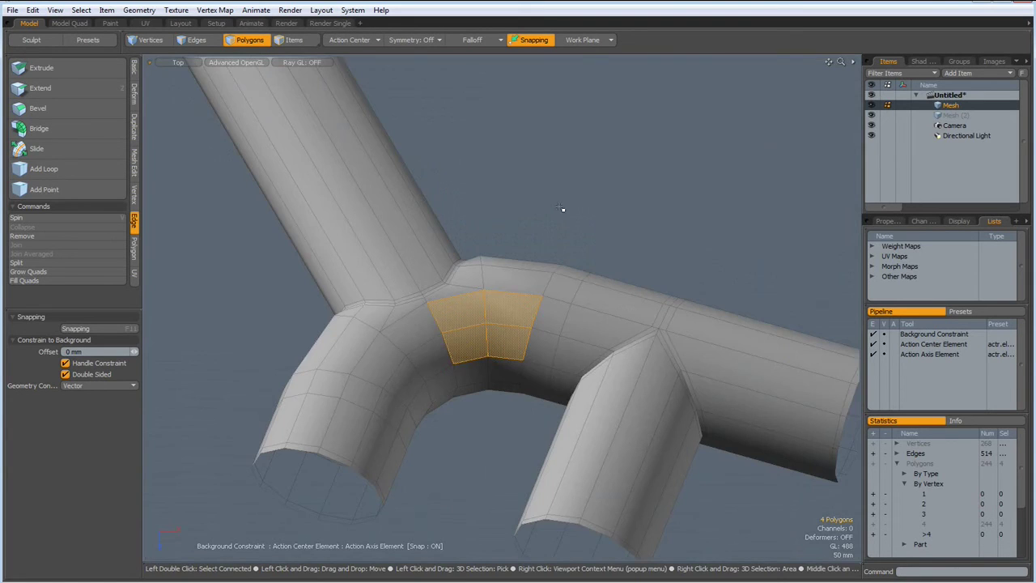
scroll(491, 340, up, 3)
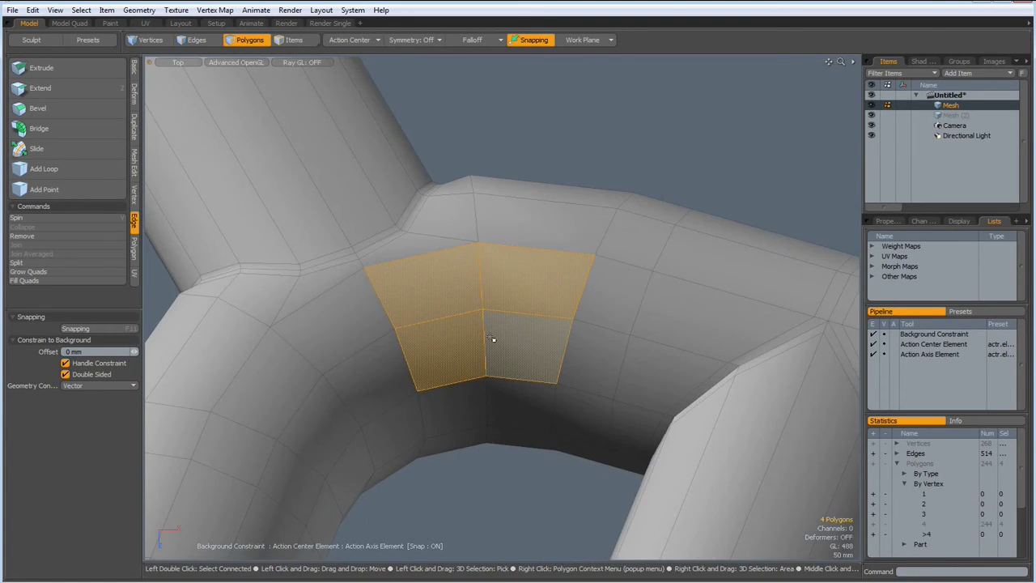
Step: Create an 8-sided cylinder along Y with a radius of about 81 mm, centred on the four selected elbow polygons
click(135, 69)
click(84, 70)
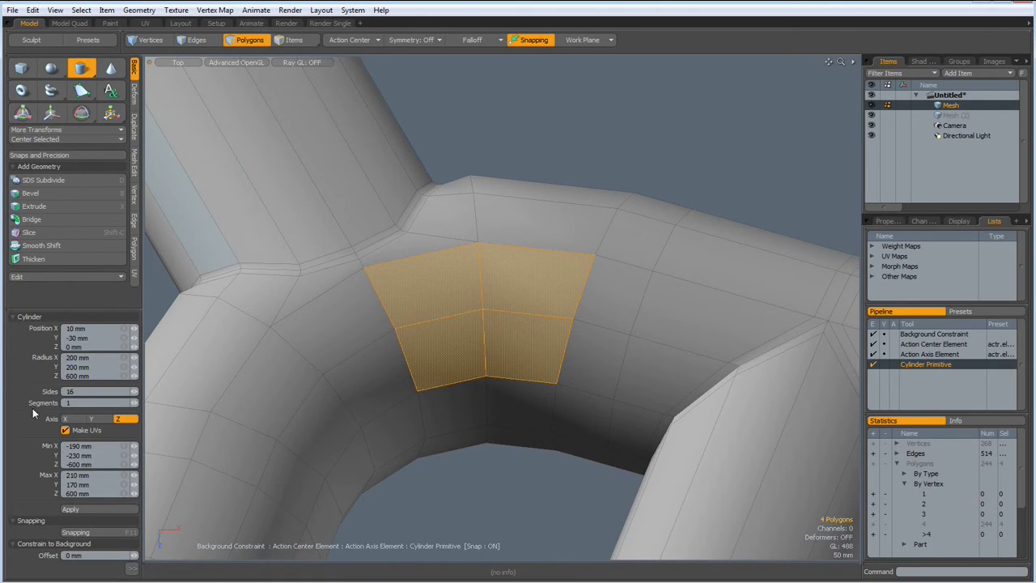
click(80, 391)
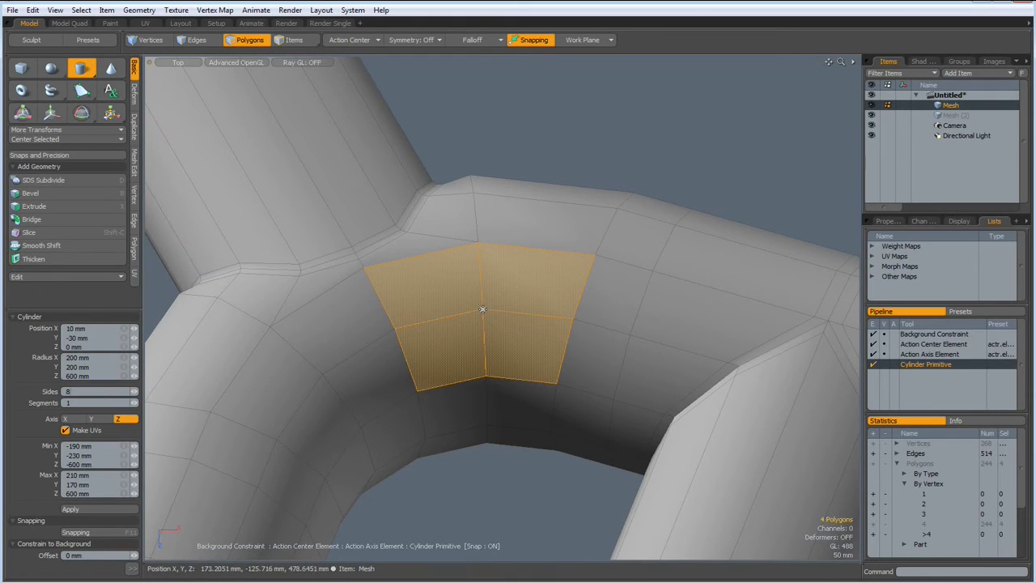
ctrl+drag(483, 310, 541, 309)
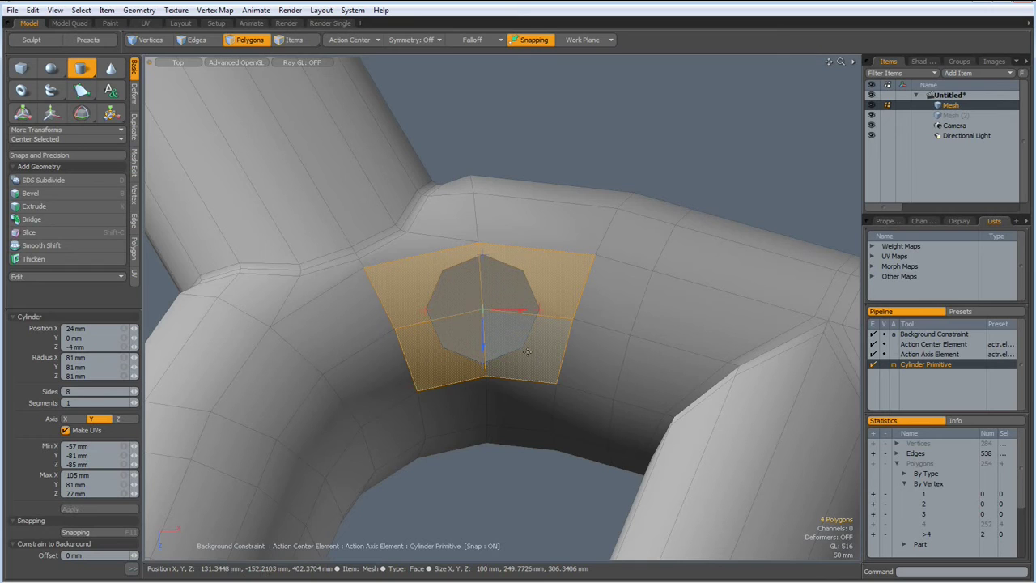
key(space)
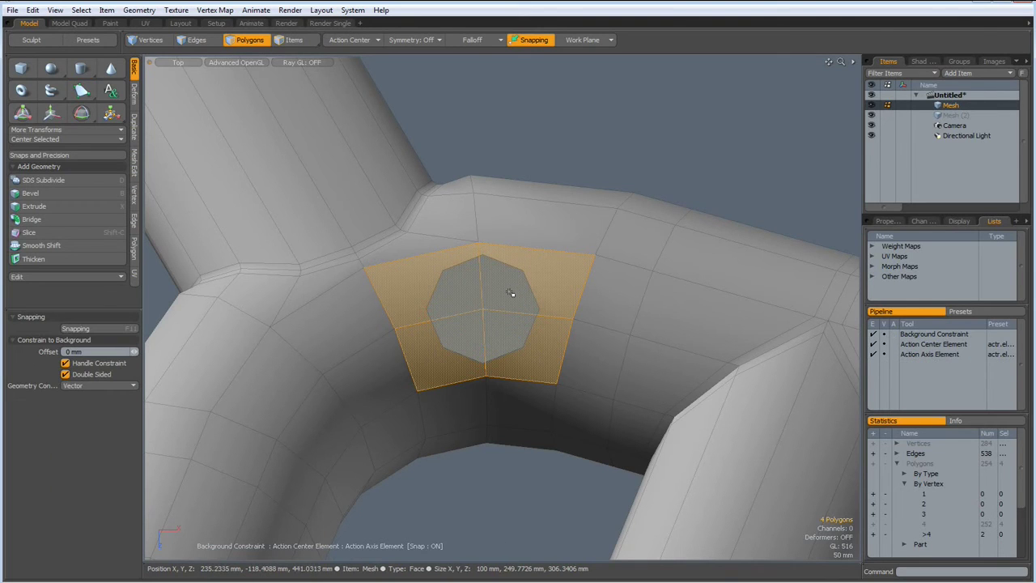
Step: Select the whole 8-sided cylinder and transfer it from the pipe mesh to the empty Mesh (2) item
double_click(510, 293)
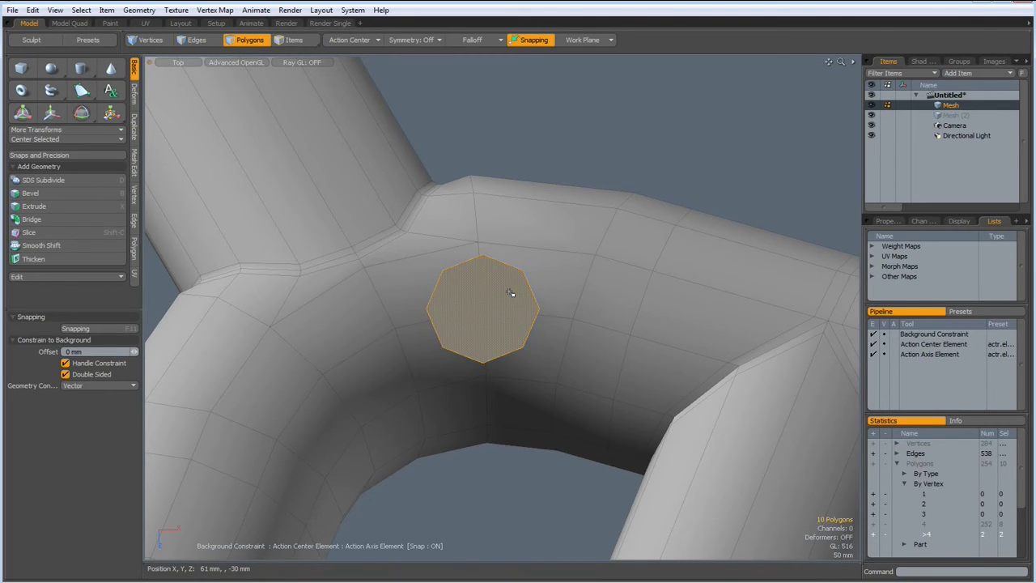
key(ctrl+c)
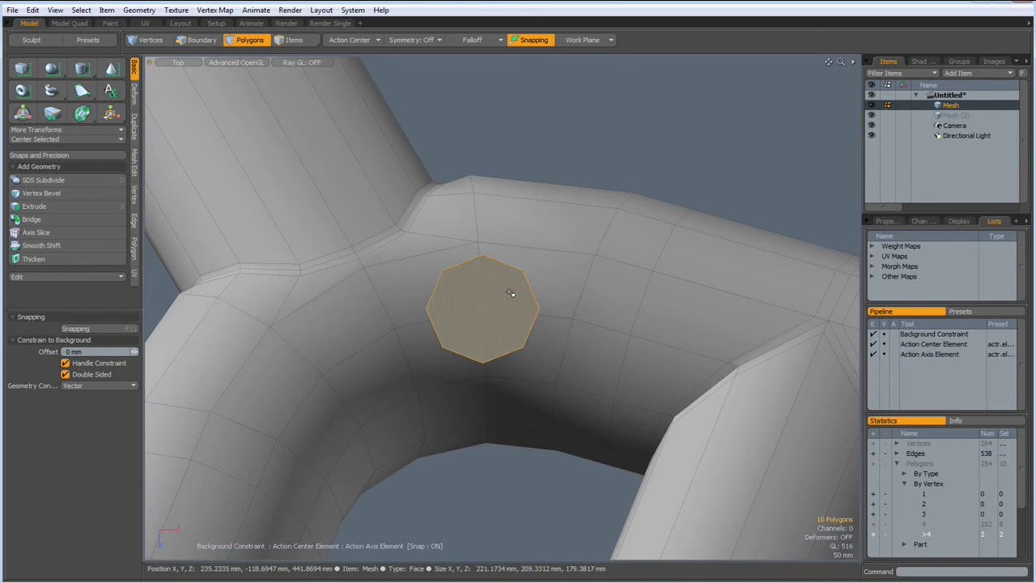
key(Delete)
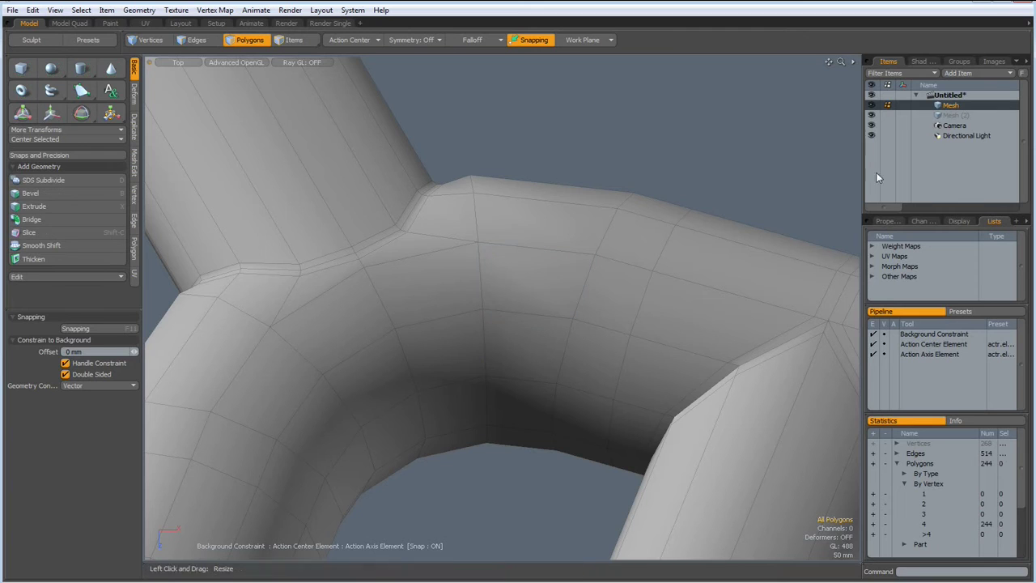
click(943, 115)
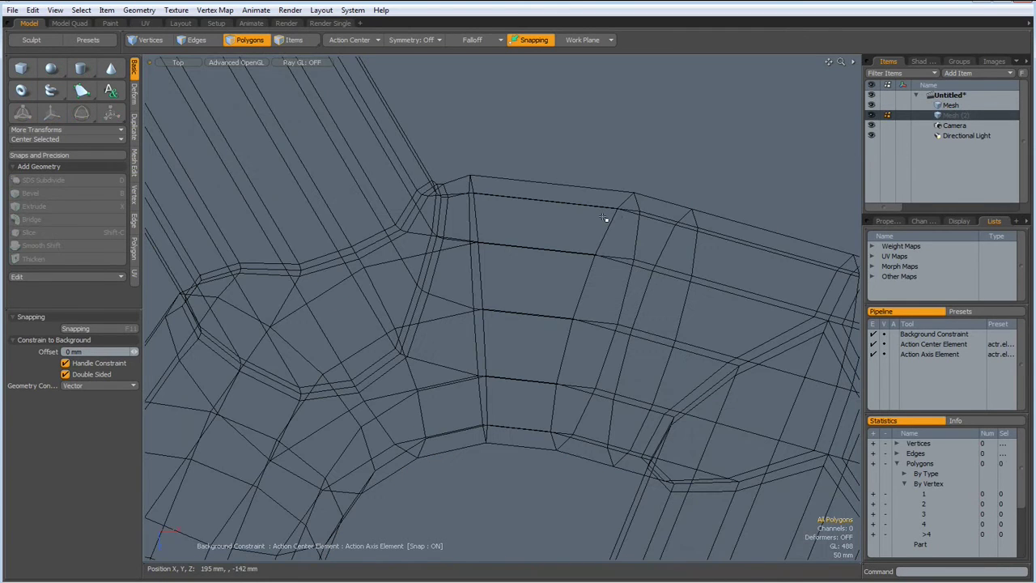
key(ctrl+v)
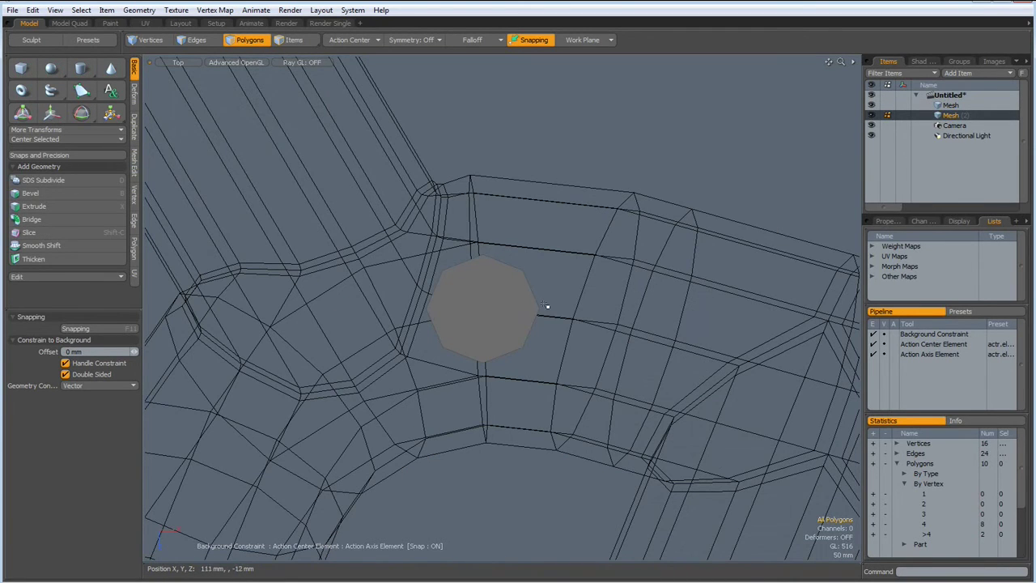
Step: Disable the background constraint, set the action center to Selection, and move the whole small cylinder along its axis clear of the elbow
key(ctrl+space)
click(595, 250)
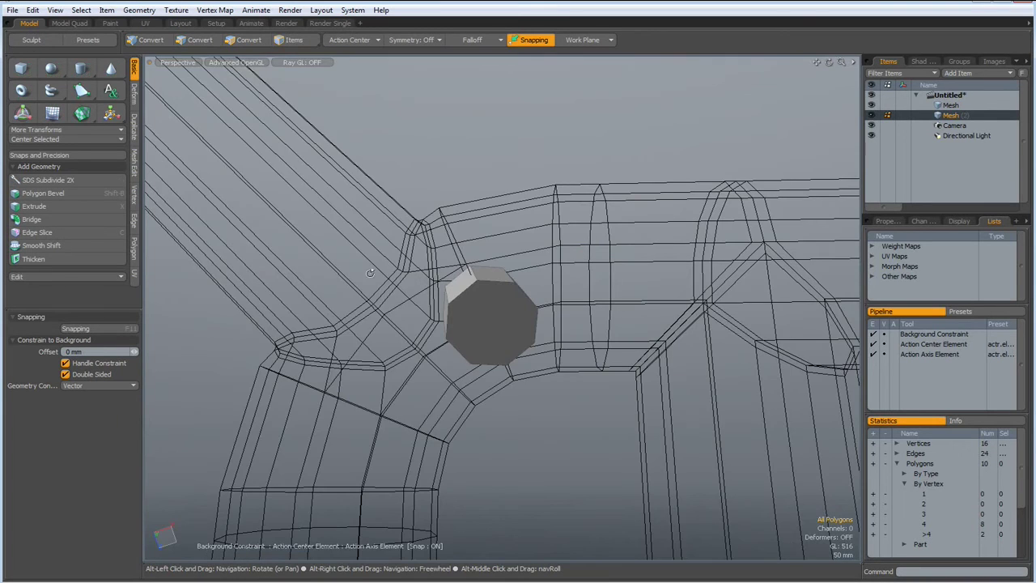
alt+drag(335, 257, 509, 283)
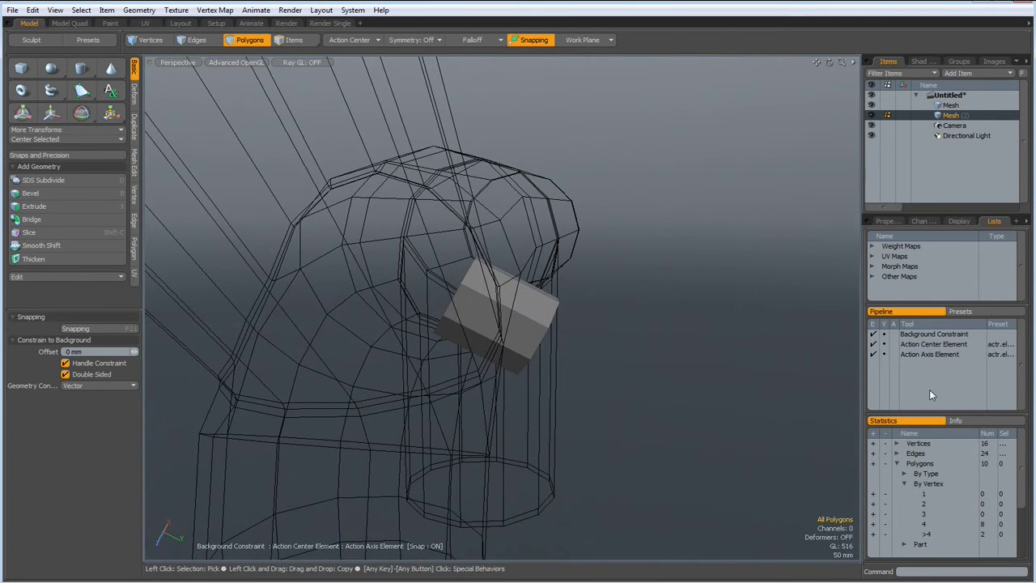
click(873, 334)
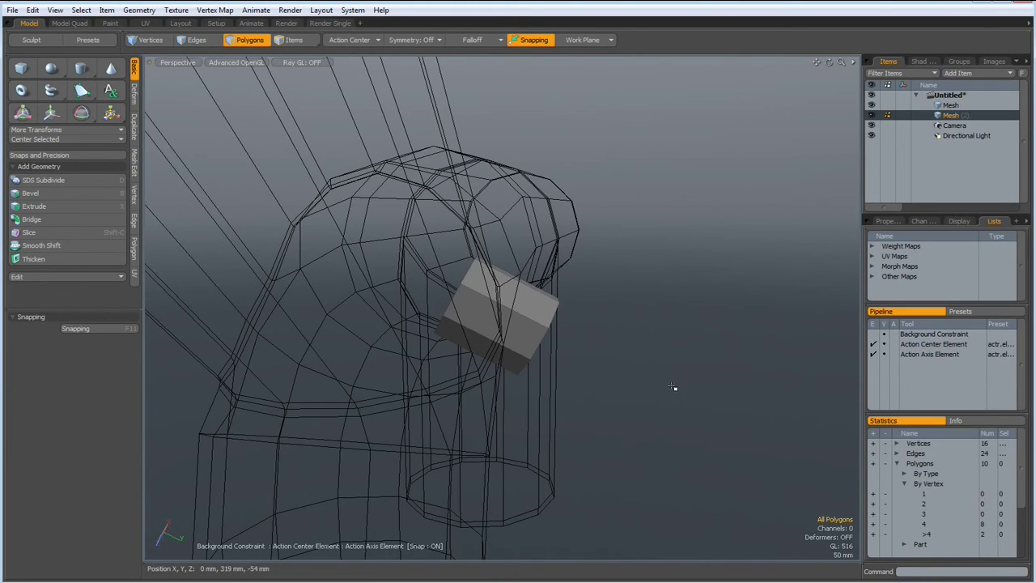
double_click(538, 315)
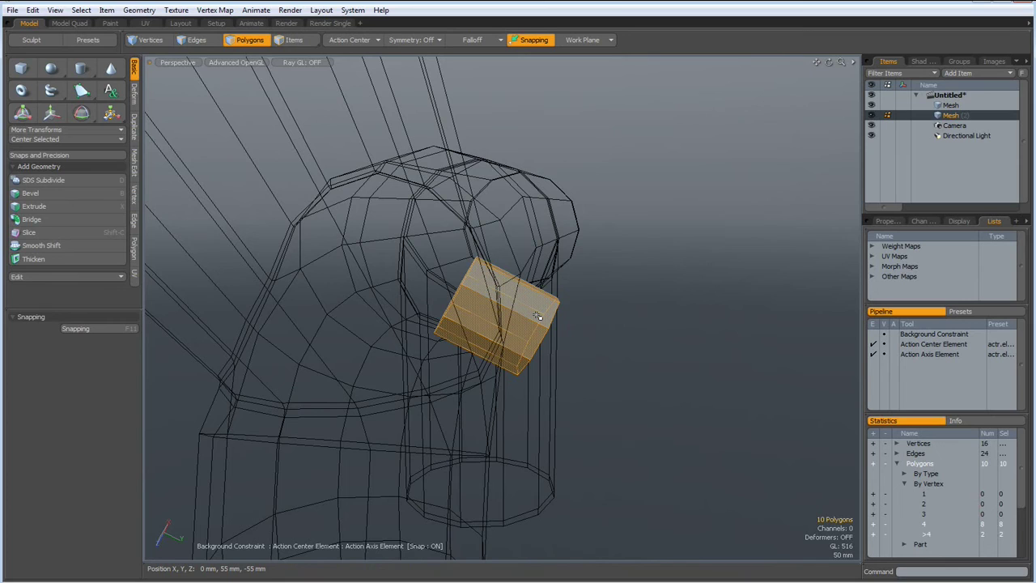
click(358, 41)
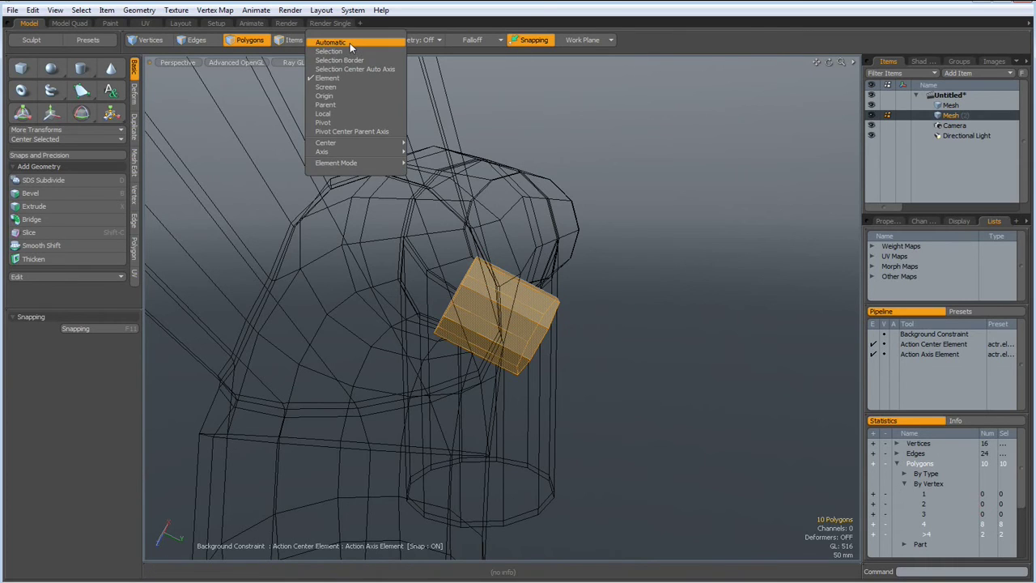
click(350, 52)
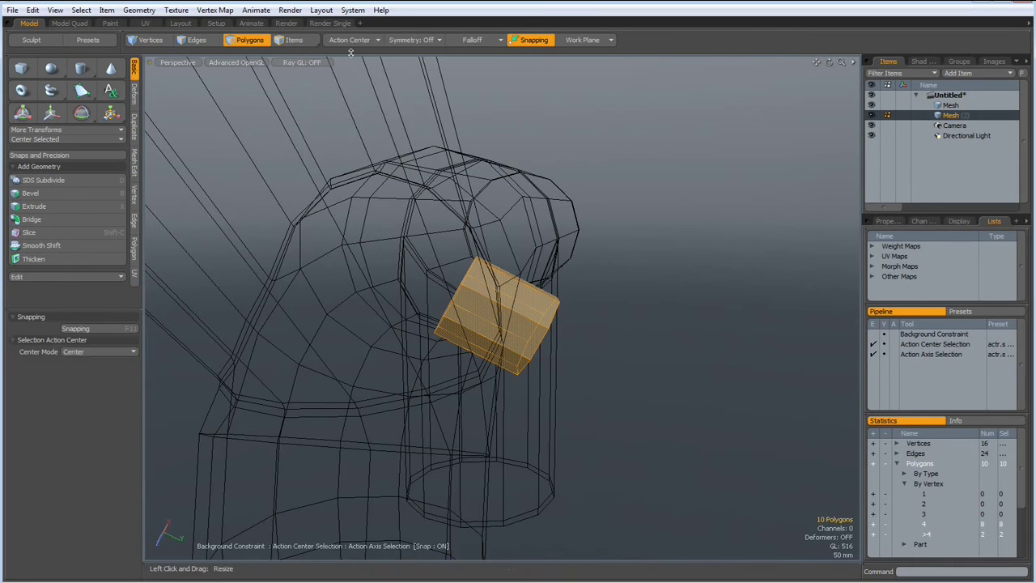
key(y)
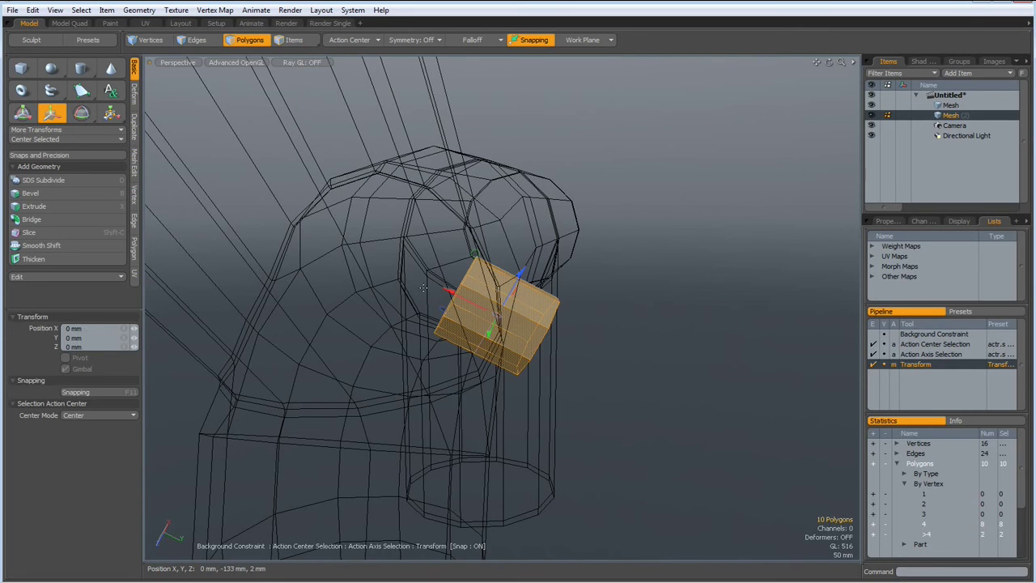
drag(447, 293, 535, 336)
key(space)
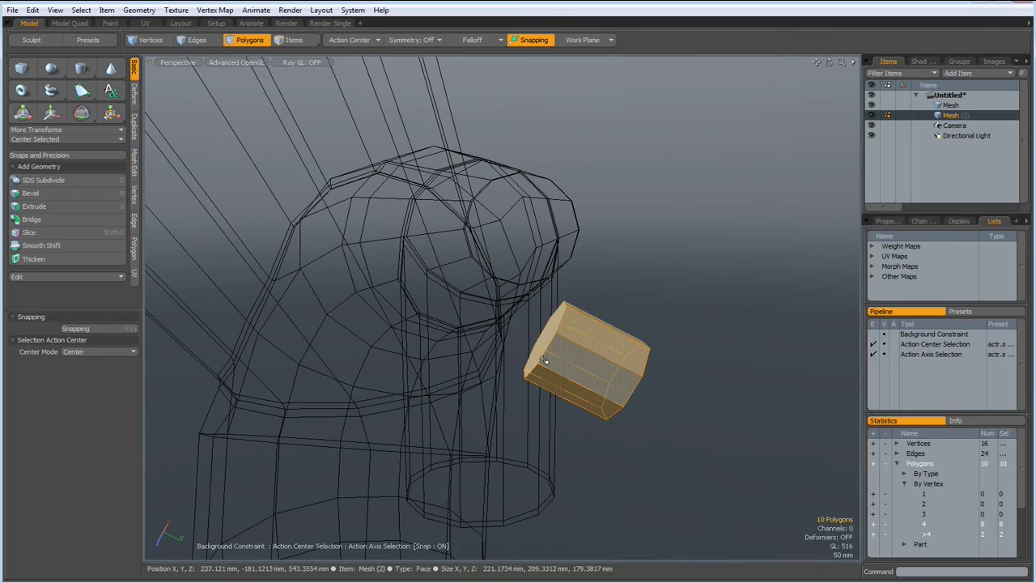
Step: Re-enable the background constraint and move the small cylinder's elbow-facing end polygon about -226.5 mm along Z onto the pipe surface
click(536, 354)
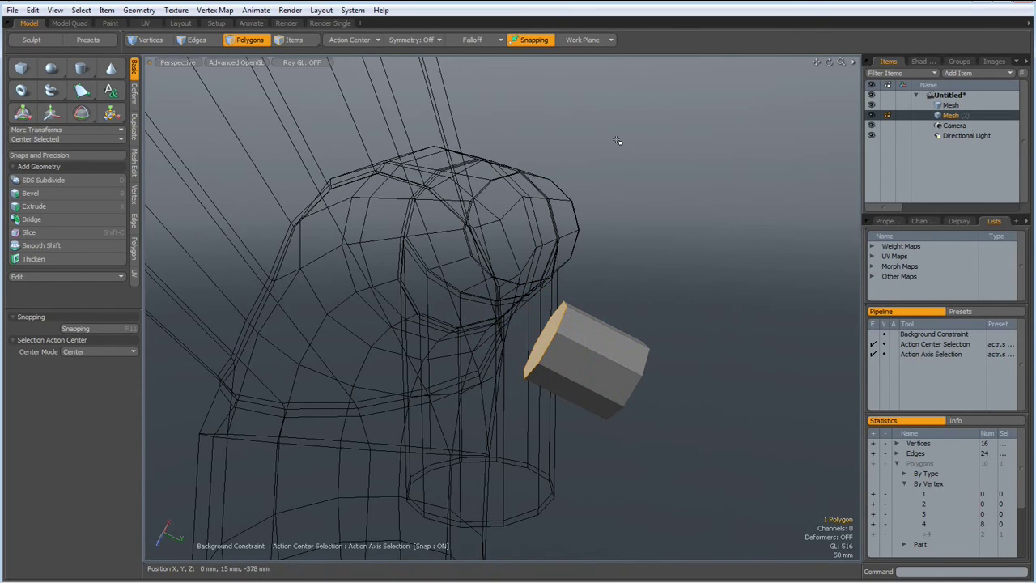
click(872, 334)
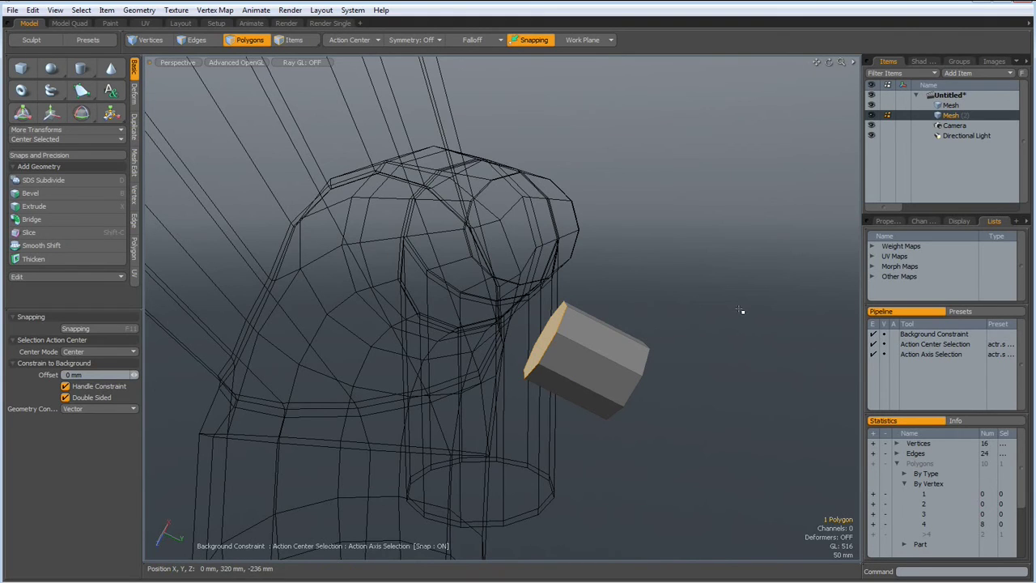
key(y)
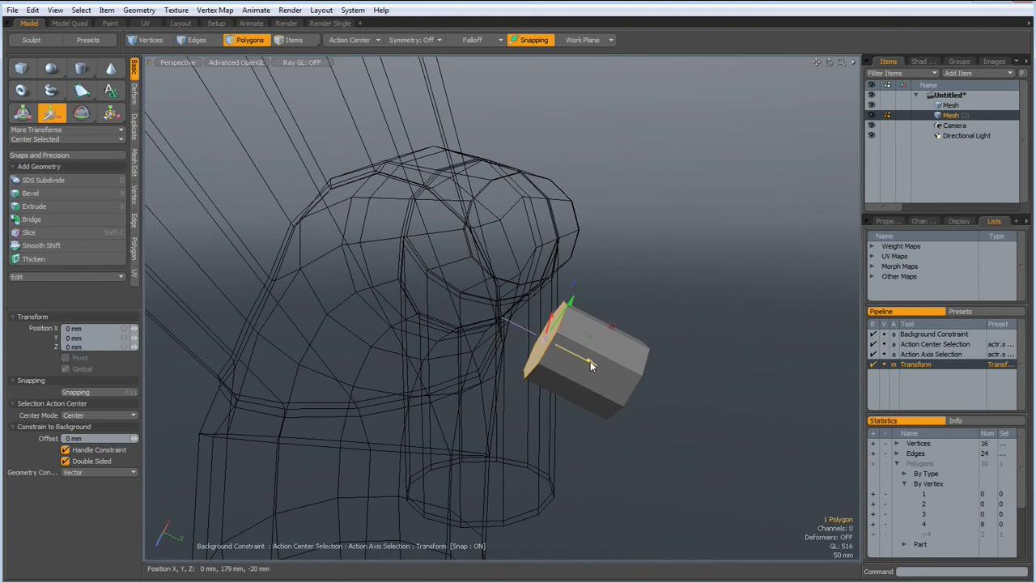
drag(590, 361, 449, 294)
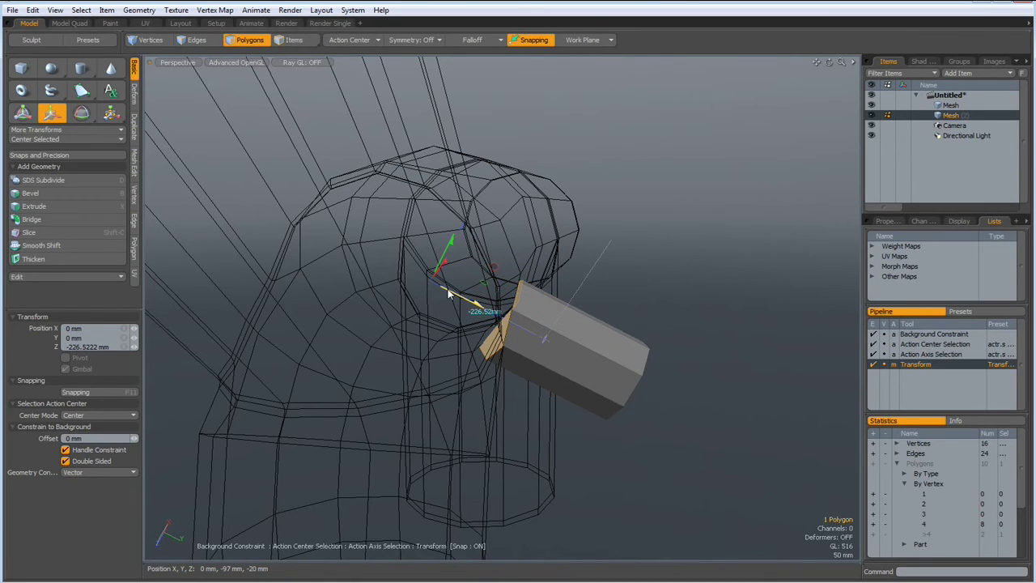
Step: Delete the small cylinder's conformed end polygon and the cap polygon at its outer end
key(Delete)
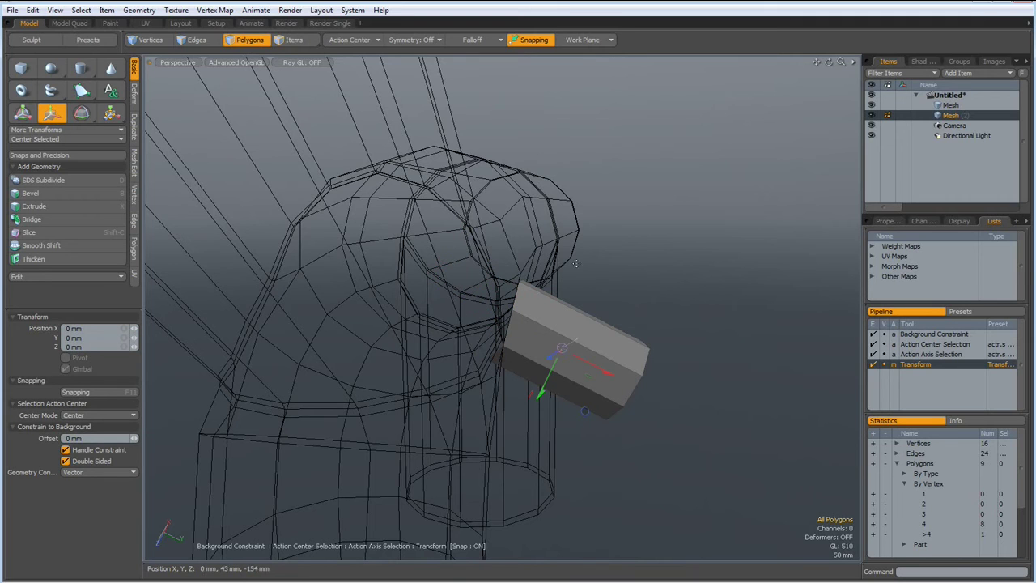
key(ctrl+space)
click(770, 338)
alt+drag(768, 340, 642, 334)
key(space)
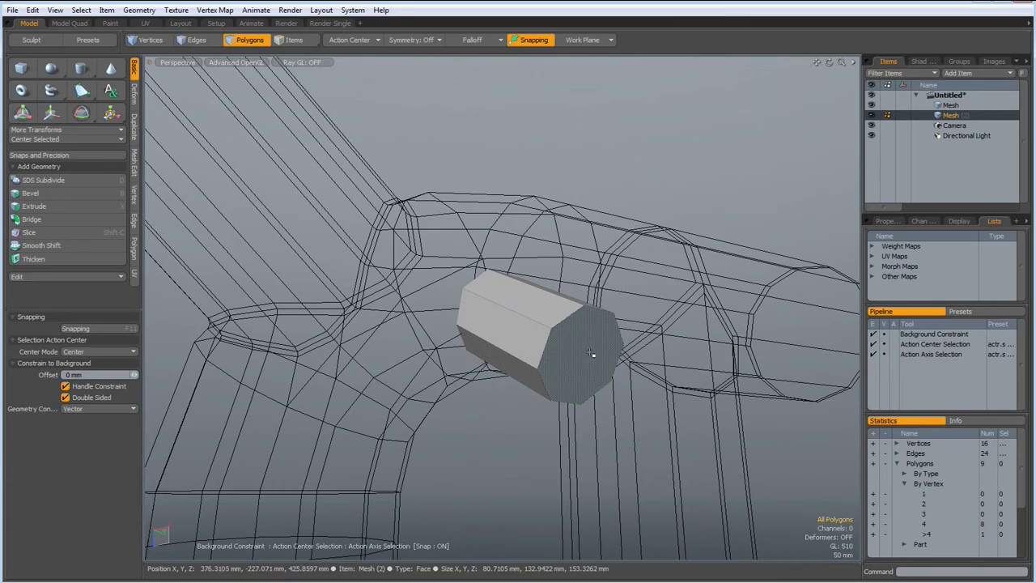
click(585, 355)
key(Delete)
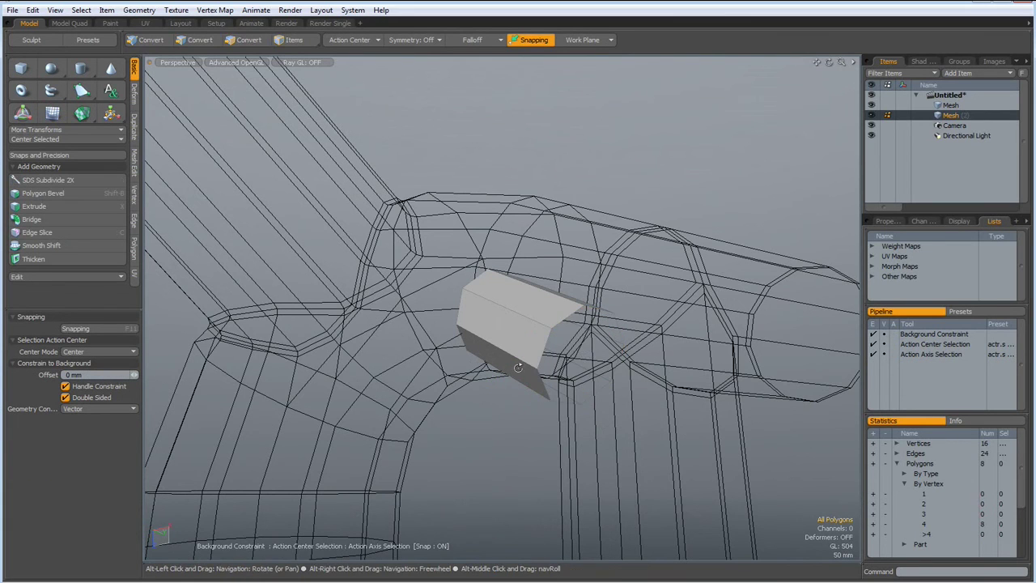
Step: Select the open 8-sided cylinder and transfer it from Mesh (2) into the pipe mesh
alt+drag(725, 399, 601, 389)
double_click(590, 335)
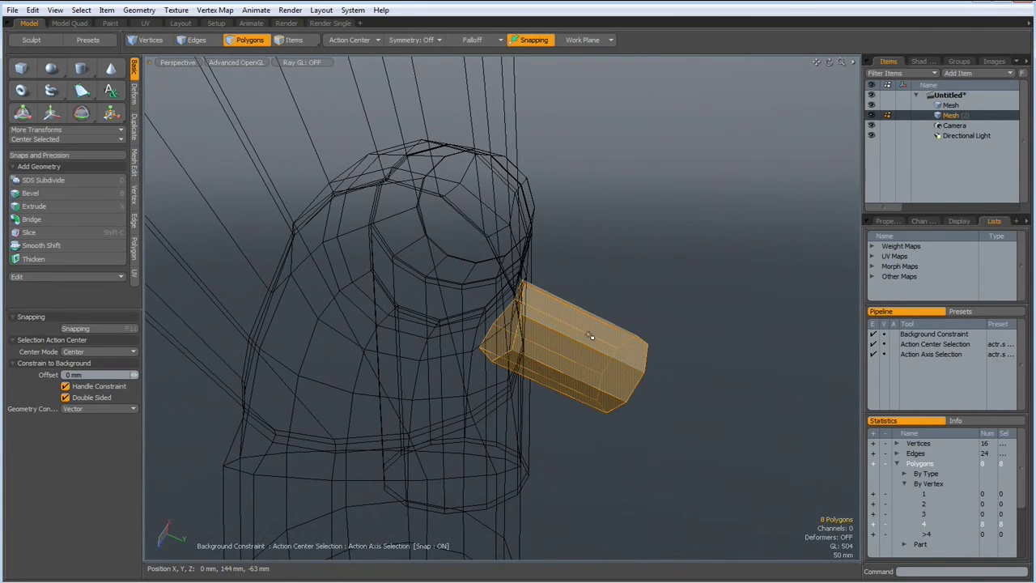
key(ctrl)
key(ctrl+x)
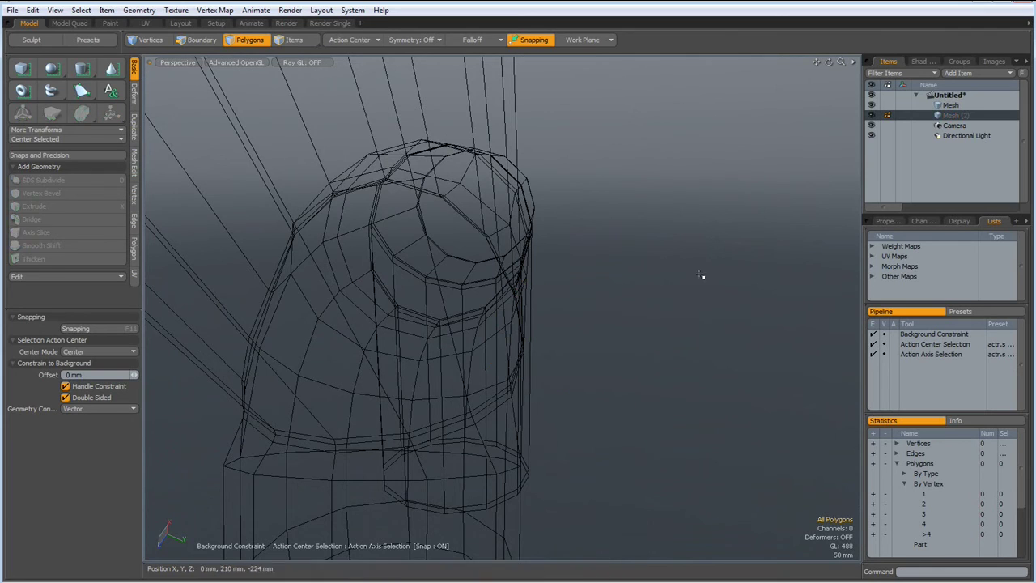
click(941, 106)
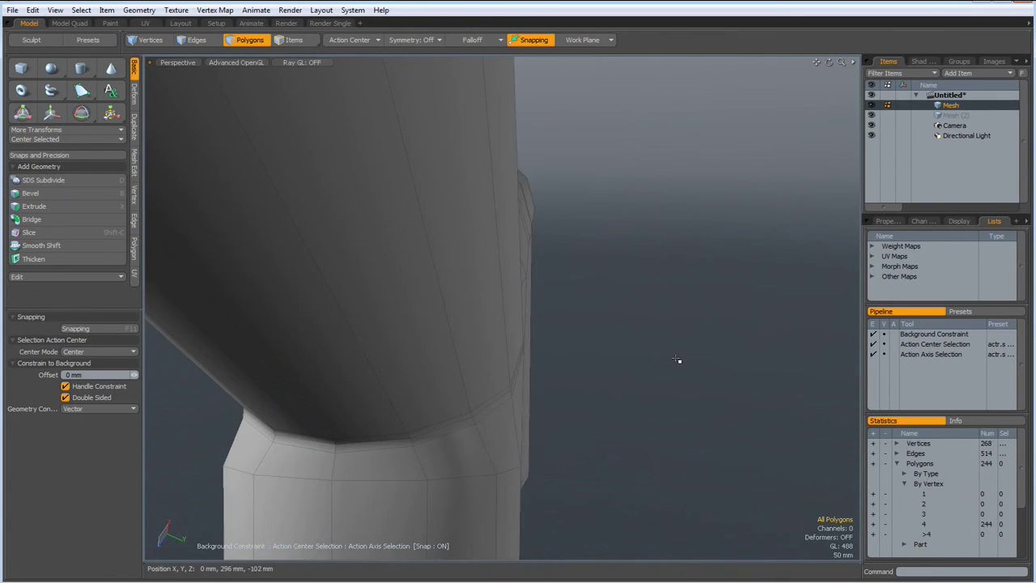
alt+drag(688, 344, 482, 393)
key(ctrl+v)
Step: Select and delete the four elbow polygons behind the small cylinder to open a hole for it
mouse_move(483, 311)
mouse_down()
mouse_move(492, 327)
mouse_move(514, 311)
mouse_move(509, 301)
mouse_up()
key(Delete)
alt+drag(545, 264, 582, 358)
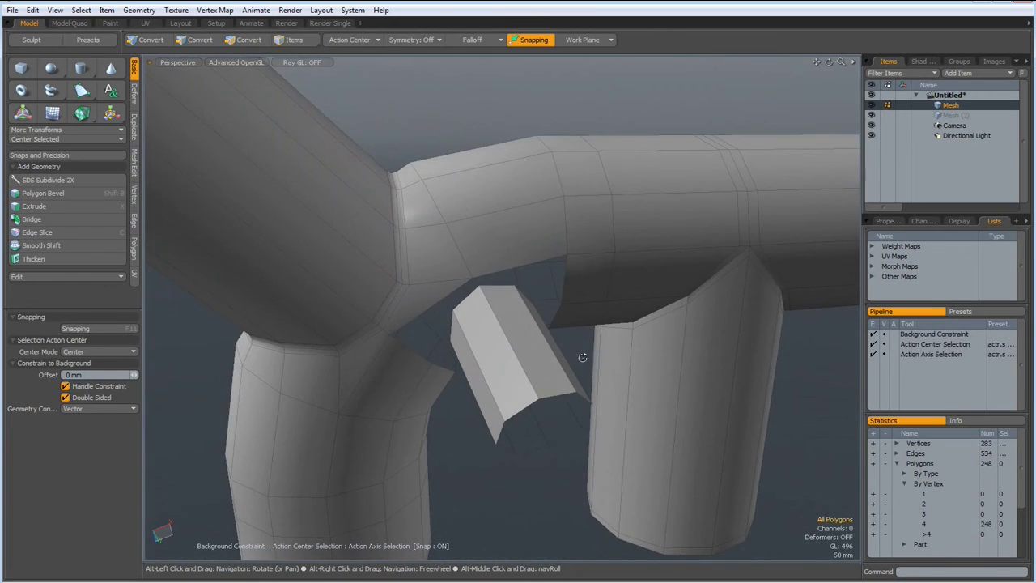
Step: Bridge the elbow hole's boundary edge loop to the small cylinder's open end loop
key(2)
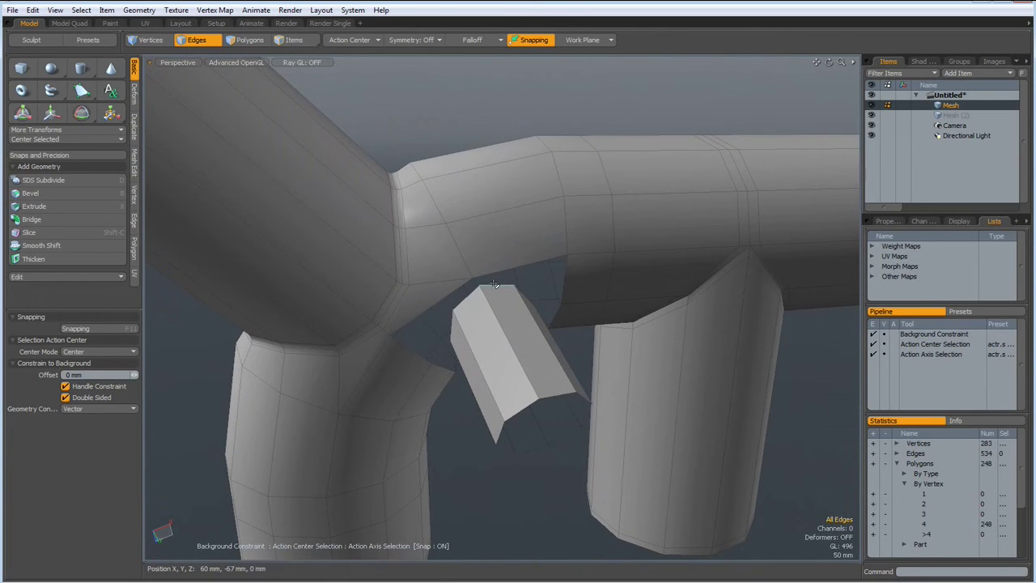
double_click(497, 285)
shift+double_click(511, 271)
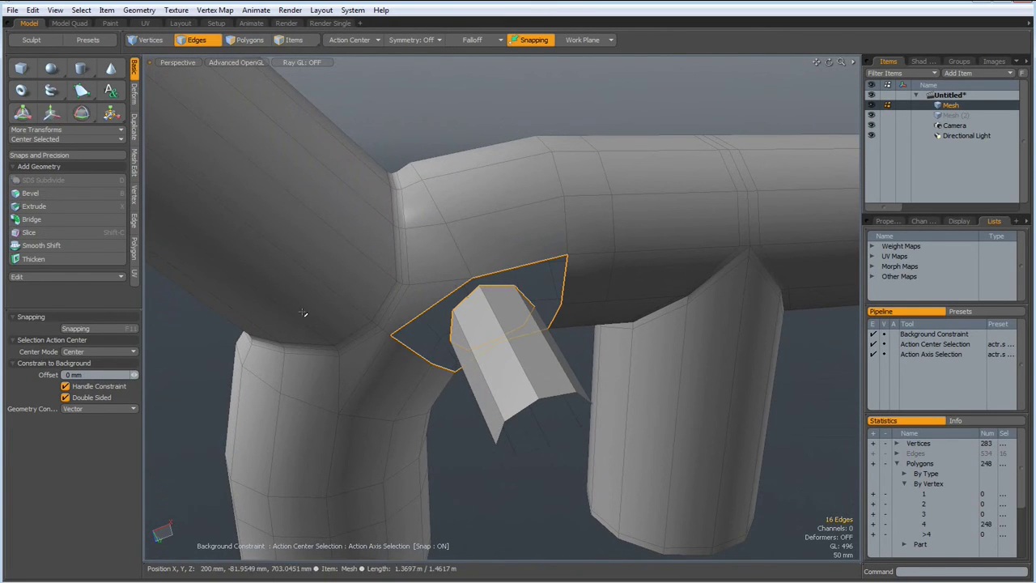
click(136, 223)
click(38, 128)
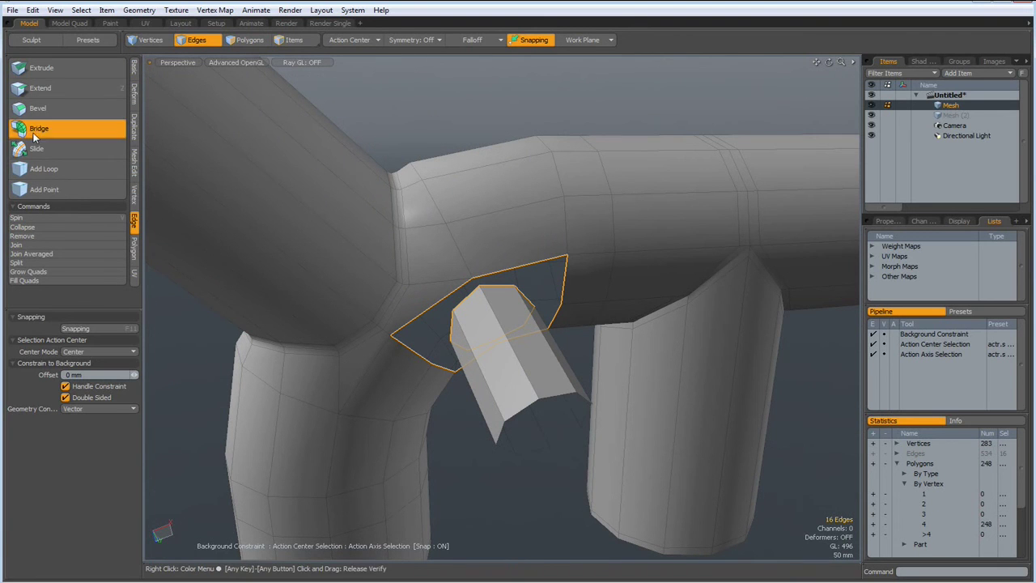
key(q)
Step: Inset-bevel the edge loop where the small cylinder meets the elbow, keeping a round level of 1
alt+drag(370, 92, 421, 296)
scroll(512, 300, up, 5)
double_click(434, 295)
key(b)
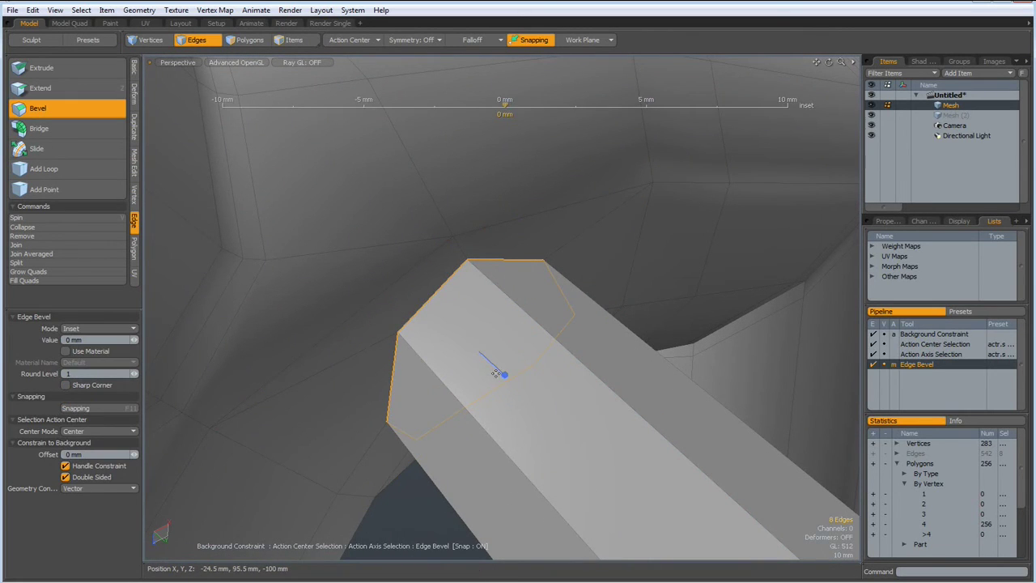
drag(506, 376, 745, 377)
key(space)
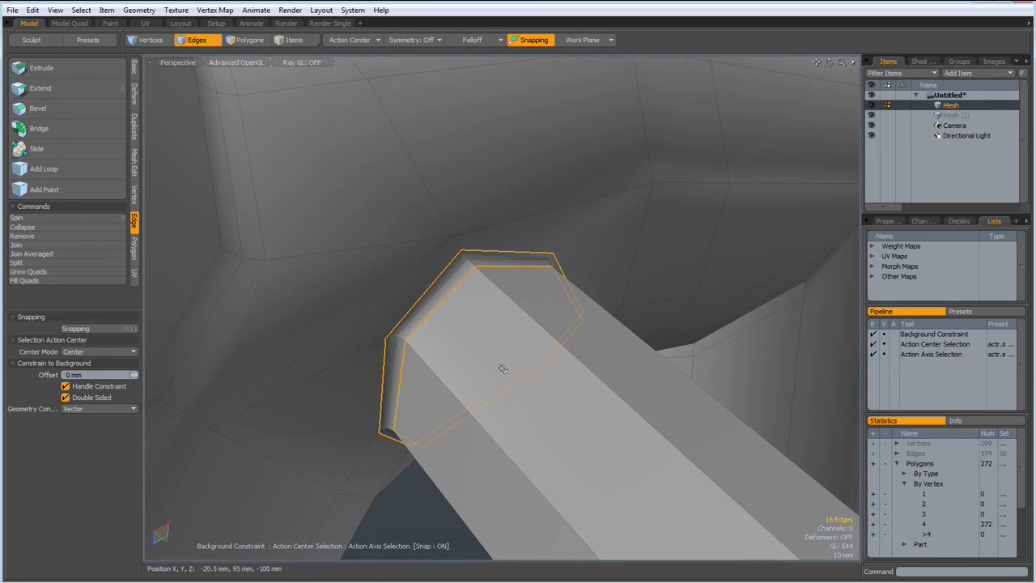
Step: Preview the pipe mesh with subdivision and examine the joined cylinders from several angles before returning to the polygon cage
scroll(502, 361, down, 6)
click(489, 104)
key(Tab)
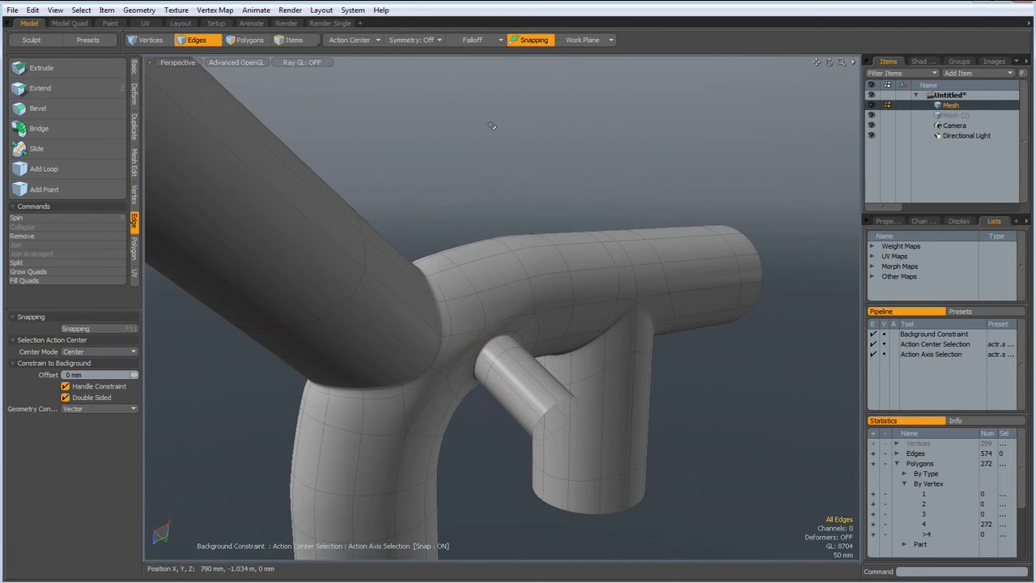
alt+drag(492, 144, 349, 162)
scroll(489, 158, down, 4)
alt+drag(494, 160, 659, 159)
alt+shift+drag(491, 187, 597, 312)
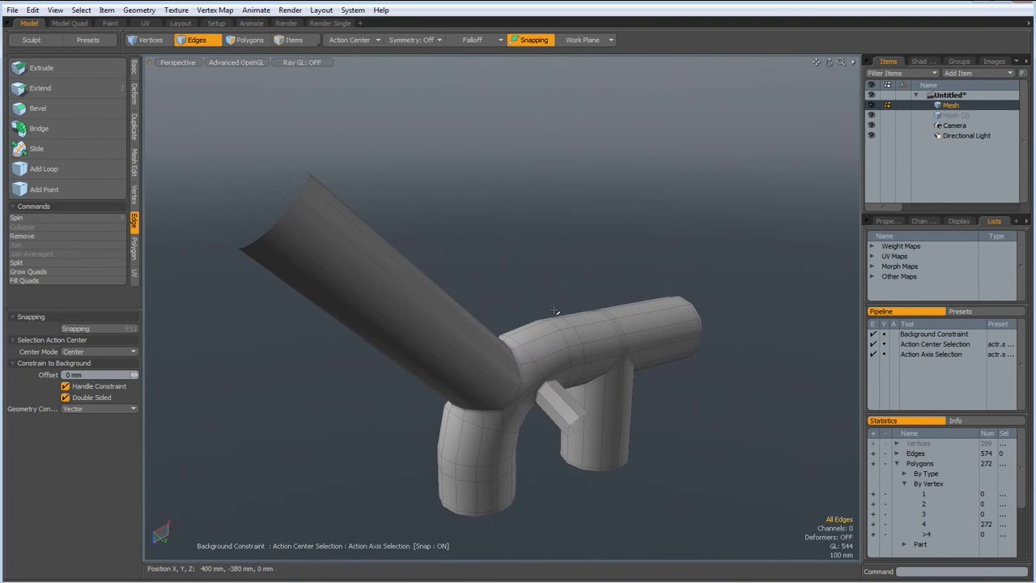
alt+drag(505, 340, 509, 295)
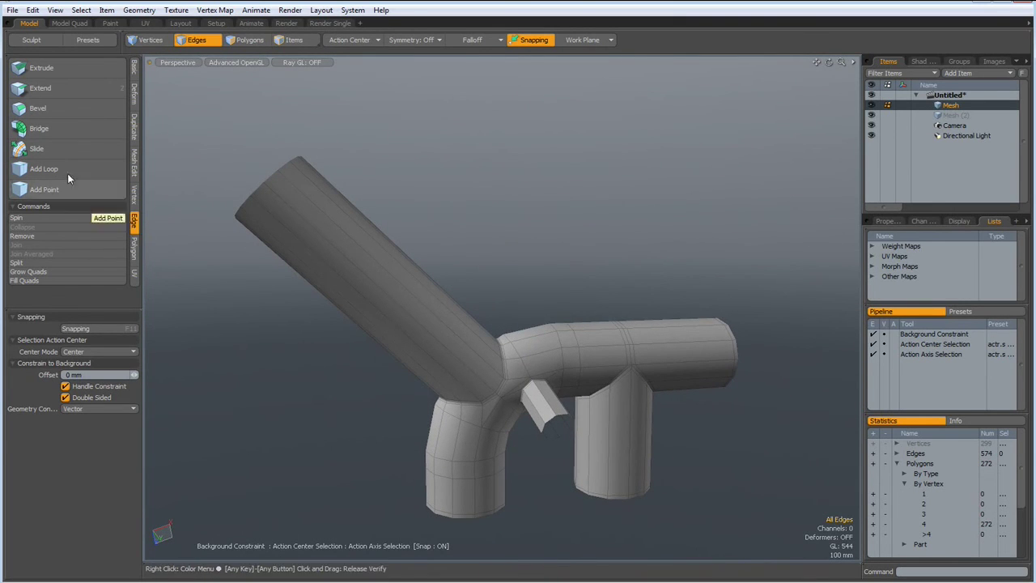
Step: Add an edge loop at about 98.18% along the angled cylinder, close to its open end
click(103, 168)
click(293, 215)
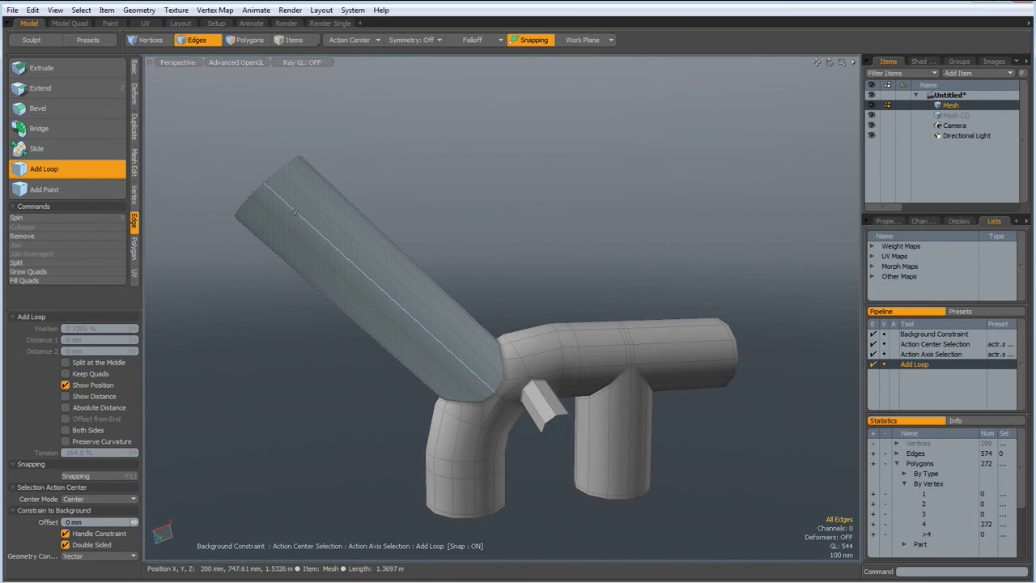
drag(280, 198, 268, 187)
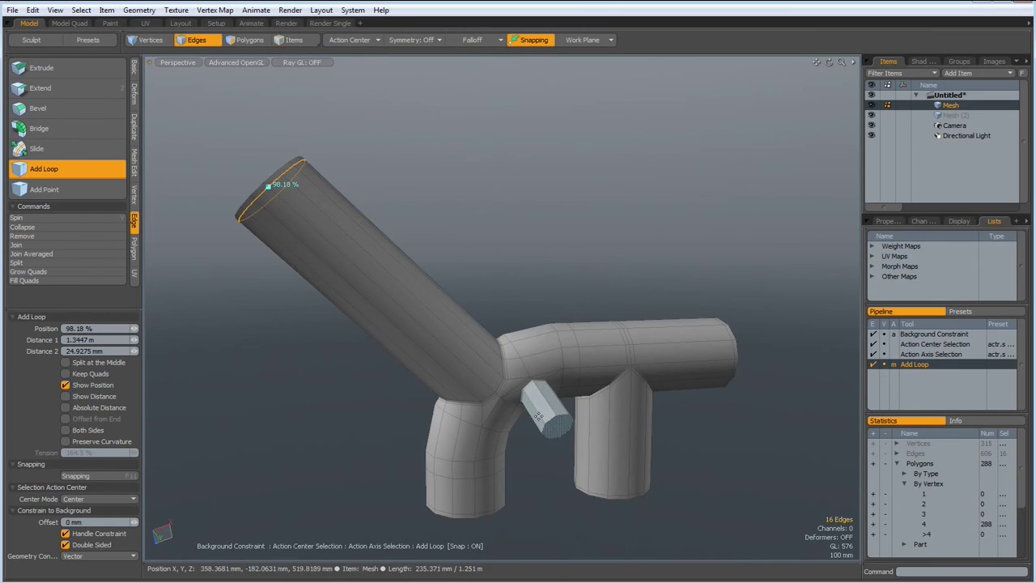
Step: Add an edge loop at about 92.98% along the small cylinder, close to its open end, and clear the selection
alt+drag(548, 461, 534, 516)
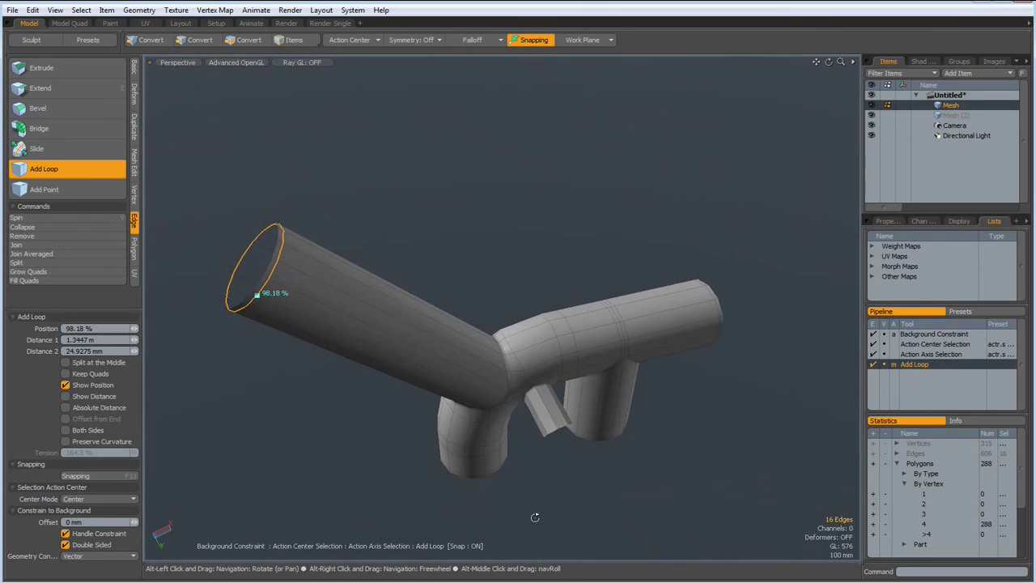
scroll(545, 414, up, 3)
shift+click(562, 425)
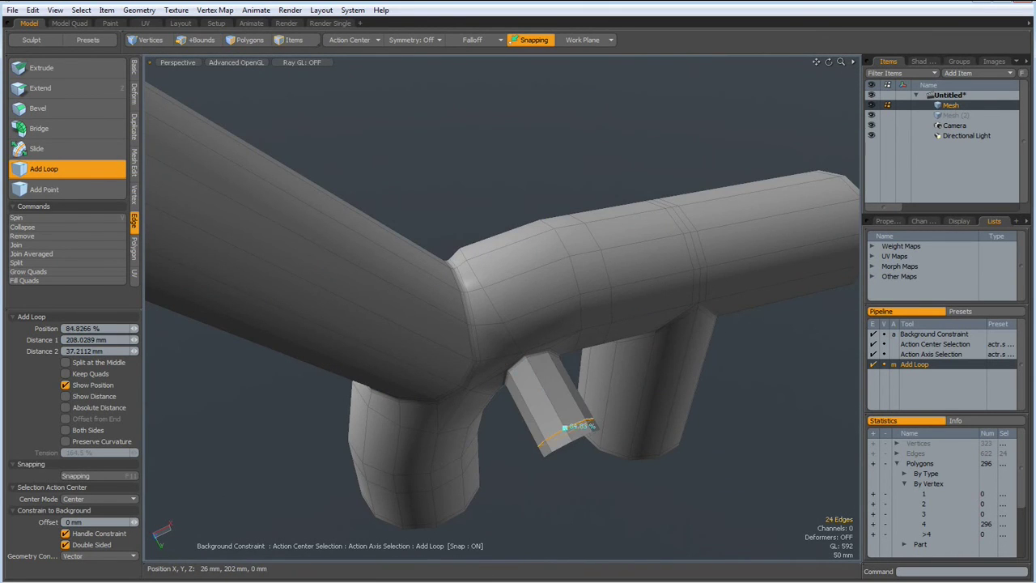
scroll(531, 467, down, 4)
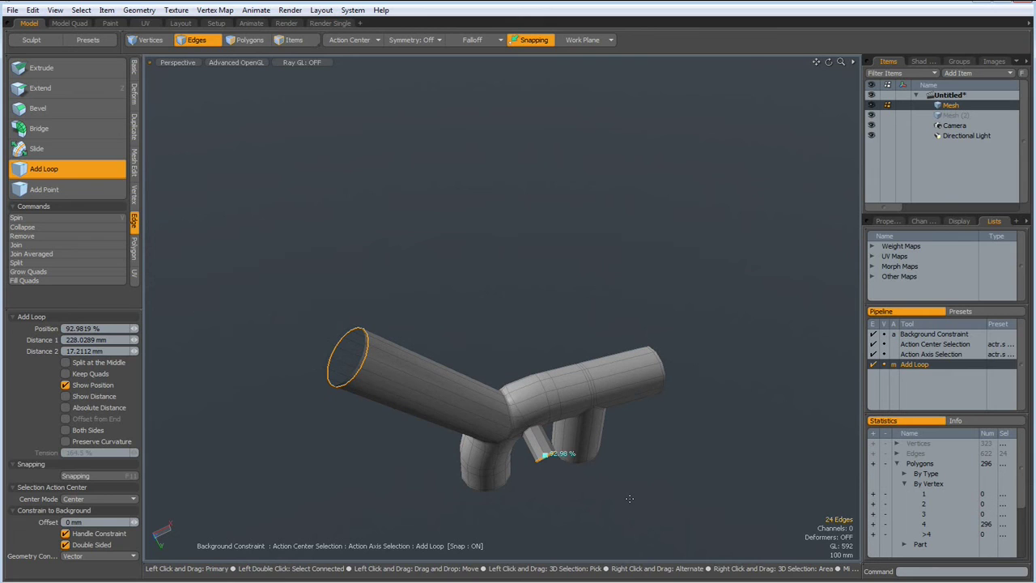
key(q)
click(631, 500)
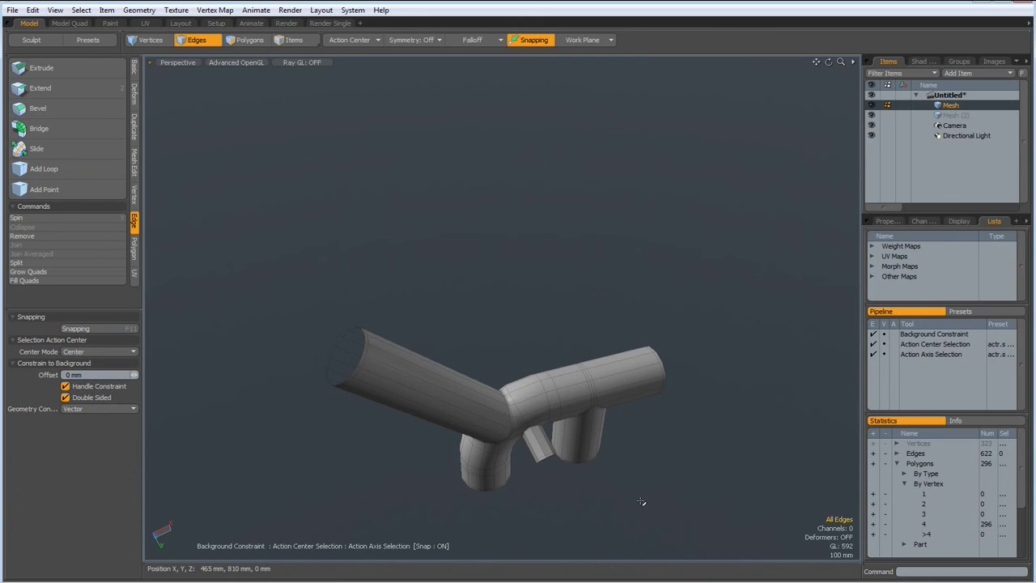
Step: Thicken the whole pipe mesh inward with an offset of -35 mm
alt+drag(642, 501, 510, 441)
click(134, 249)
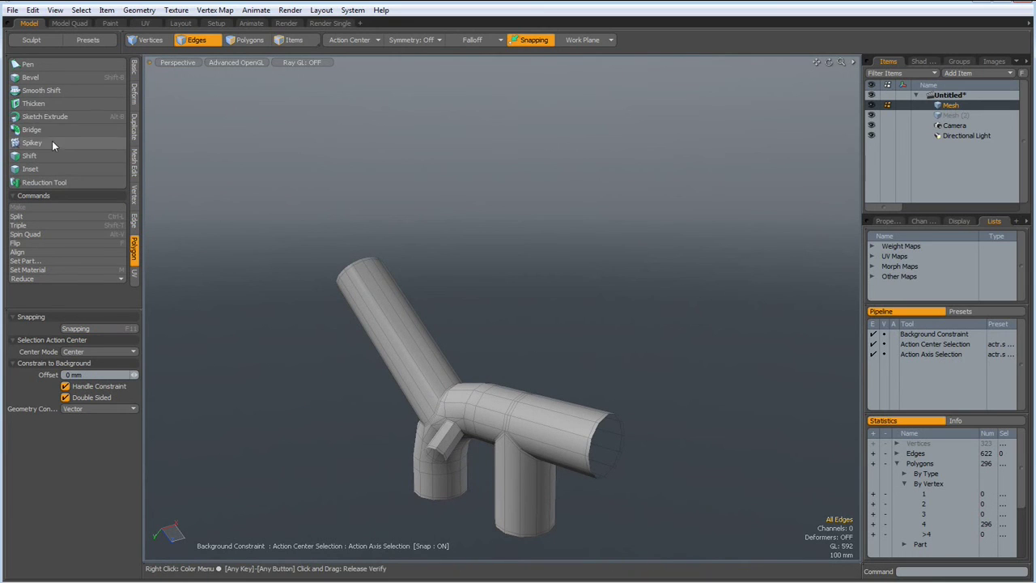
click(33, 104)
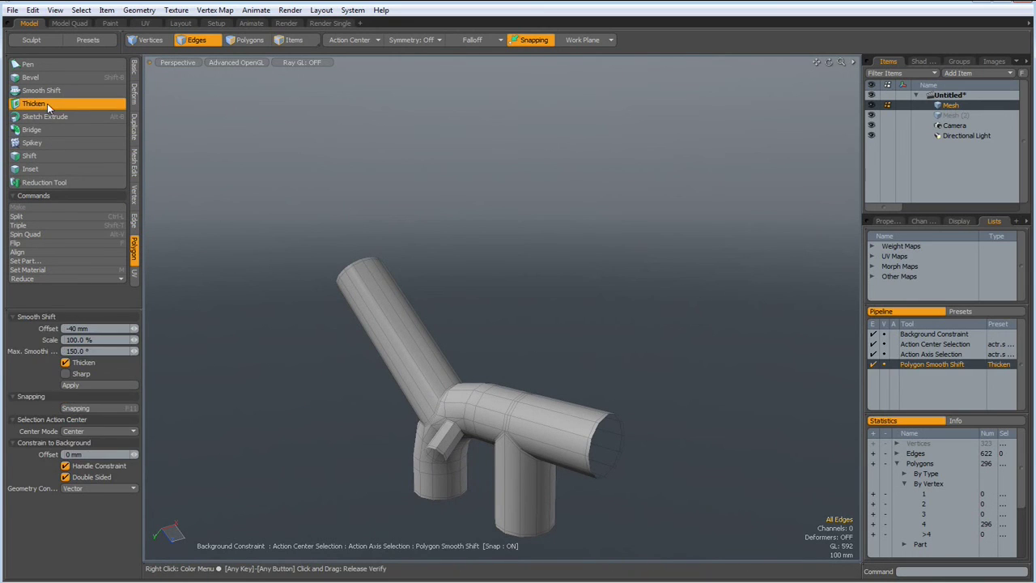
click(580, 364)
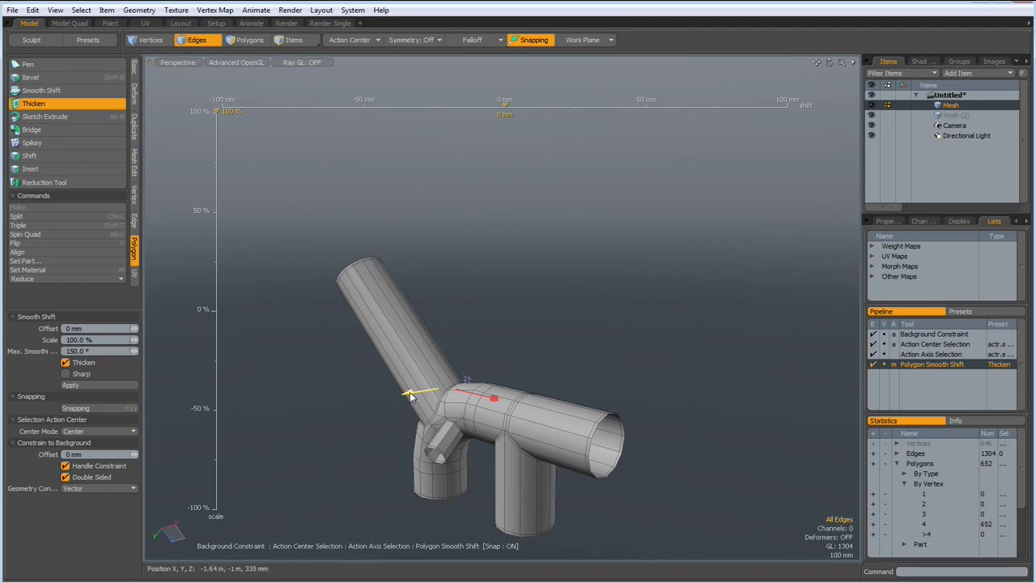
drag(407, 393, 416, 392)
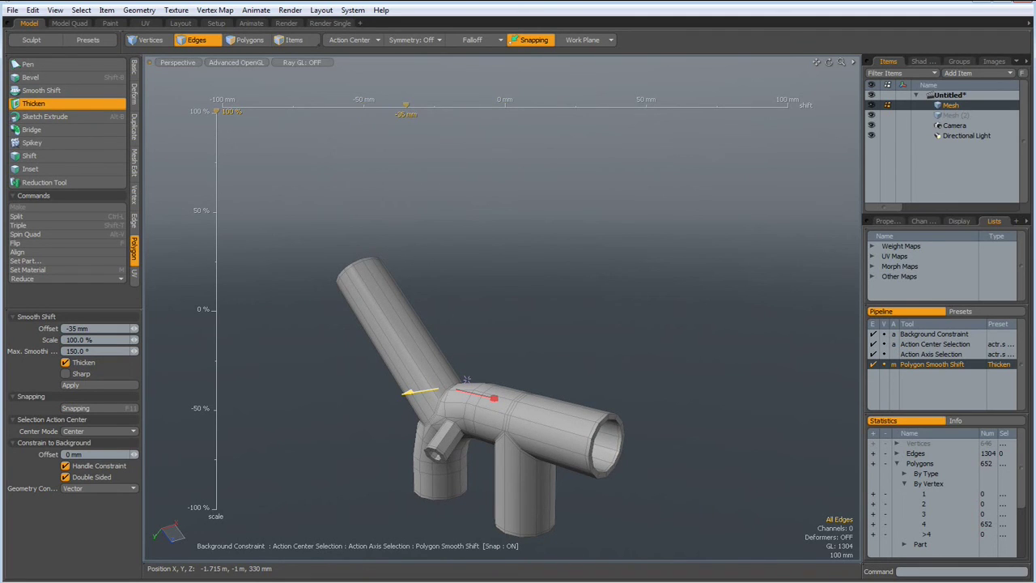
alt+drag(680, 516, 678, 502)
scroll(607, 419, up, 4)
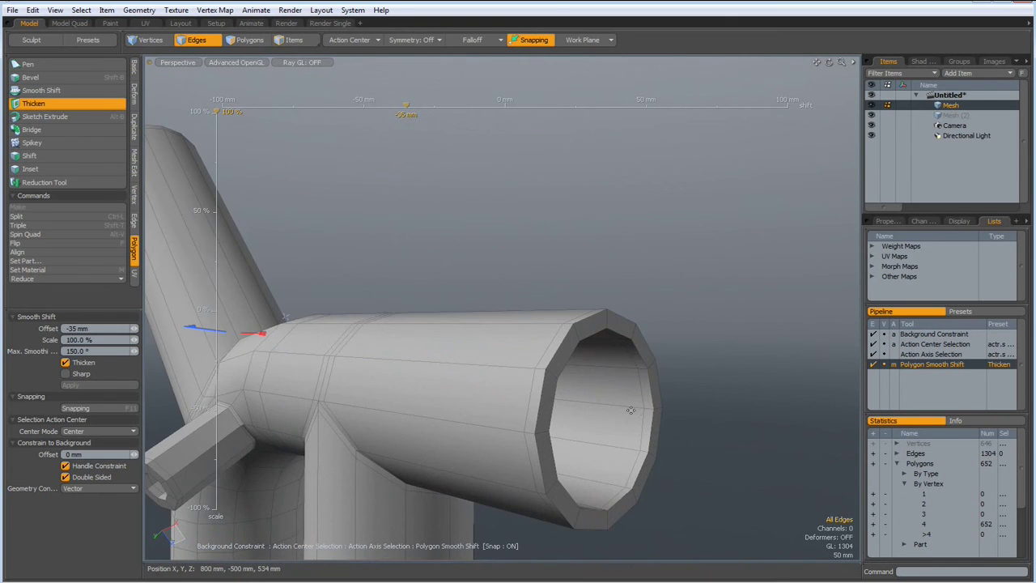
key(space)
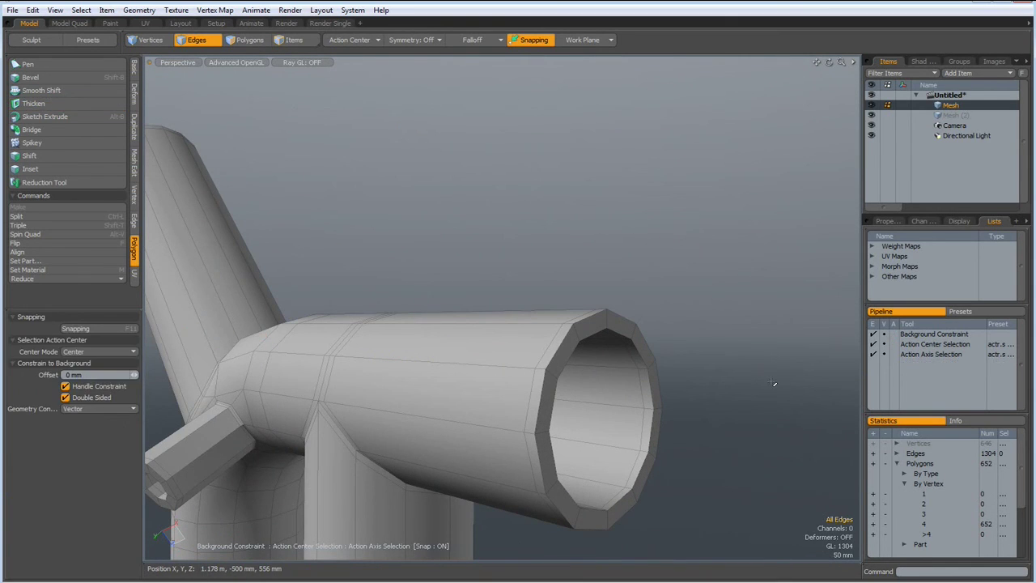
Step: Select one edge spanning the wall thickness on the rim of each of the five open pipe ends
scroll(773, 382, down, 3)
scroll(773, 382, up, 3)
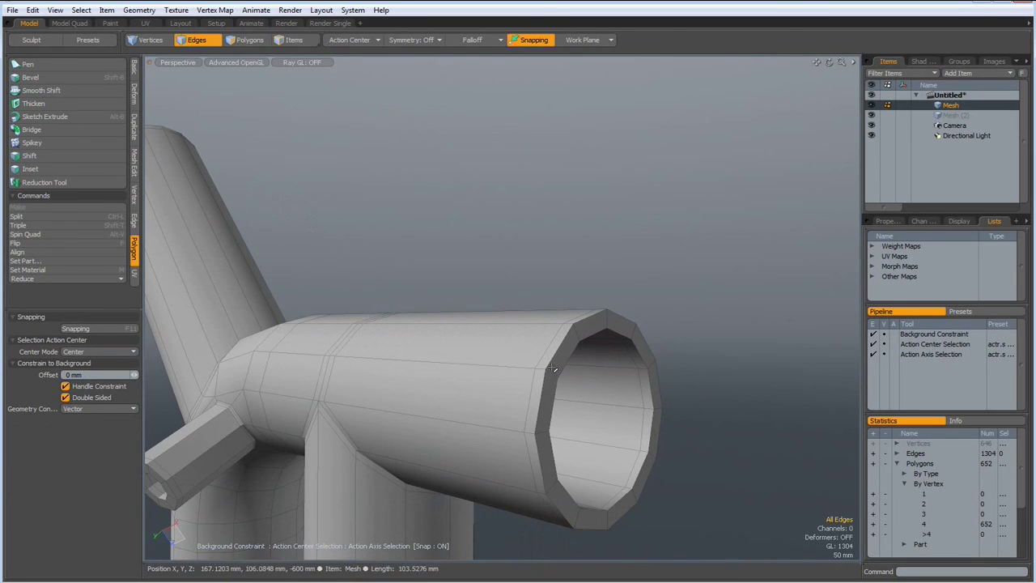
alt+drag(245, 489, 429, 344)
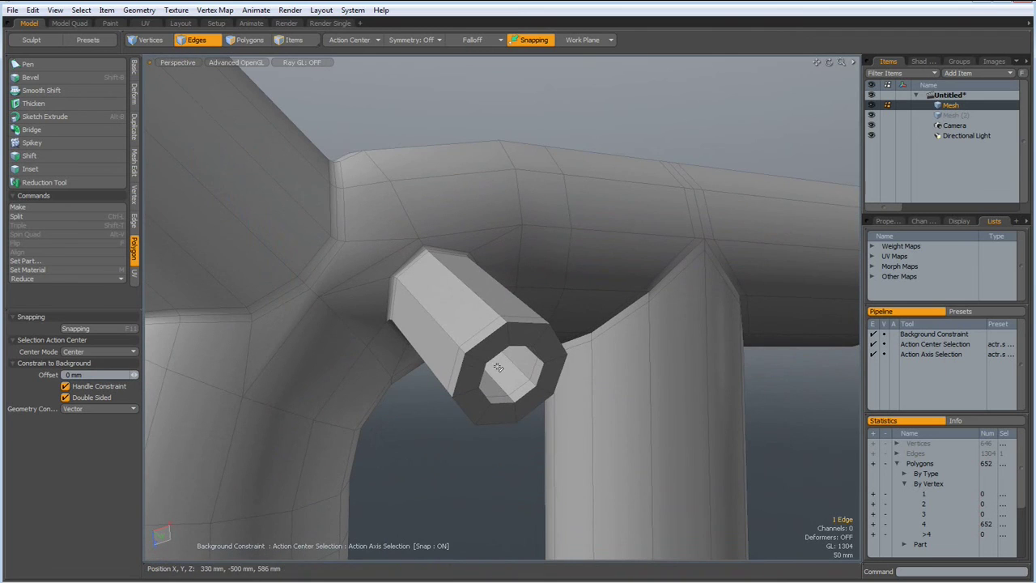
shift+click(480, 357)
alt+drag(685, 461, 678, 393)
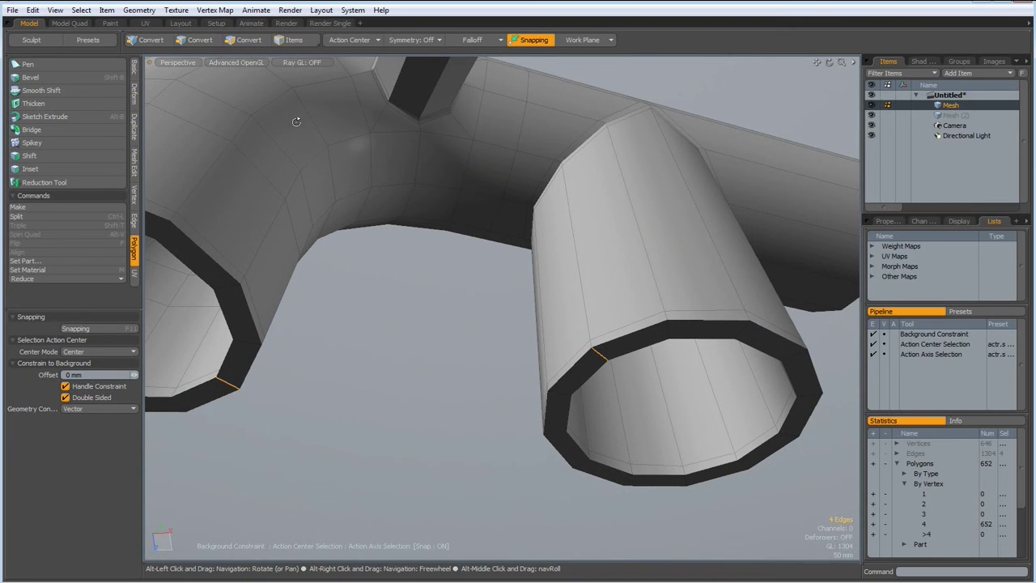
alt+drag(301, 217, 394, 259)
scroll(394, 259, down, 5)
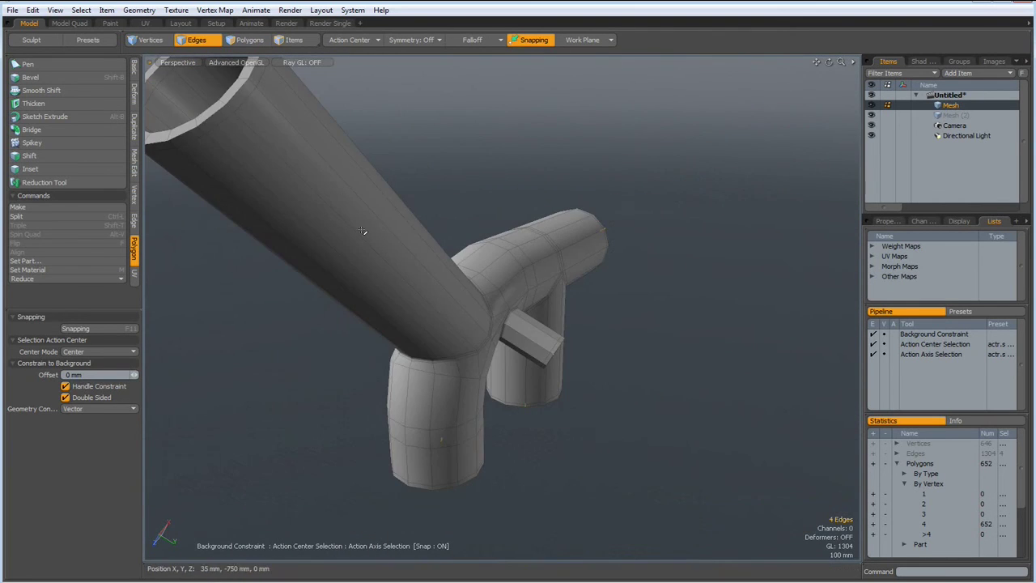
alt+drag(321, 200, 334, 242)
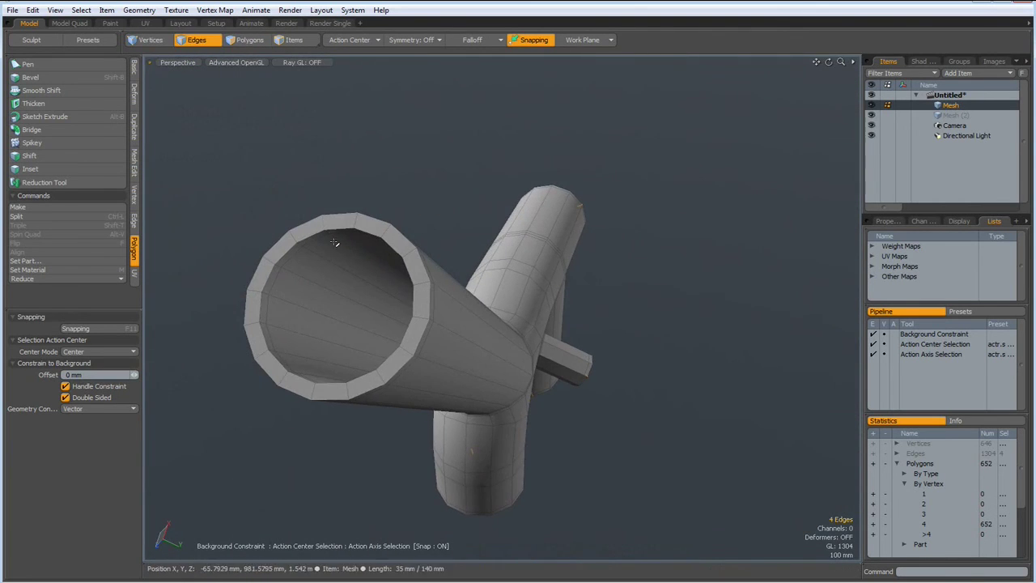
shift+click(419, 319)
Step: Loop-slice all the pipe rims with a count of 2 in Symmetry mode at 15%, and clear the selection
key(alt+c)
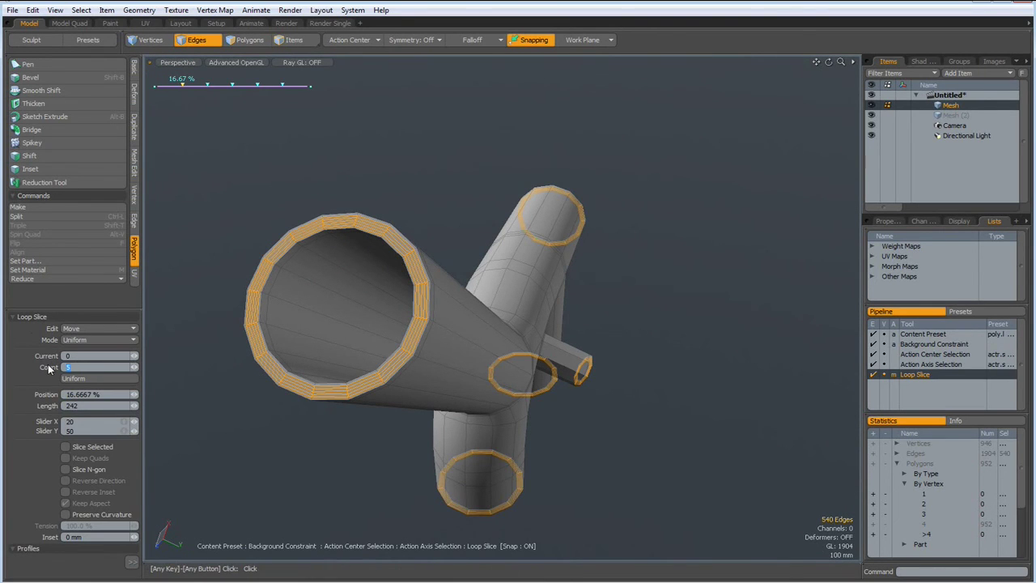
click(100, 341)
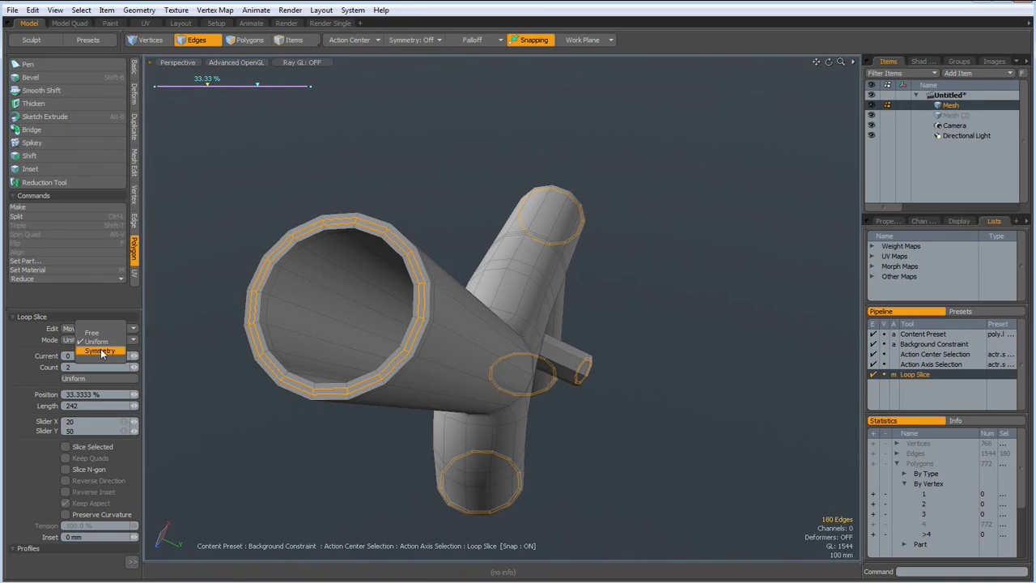
click(102, 350)
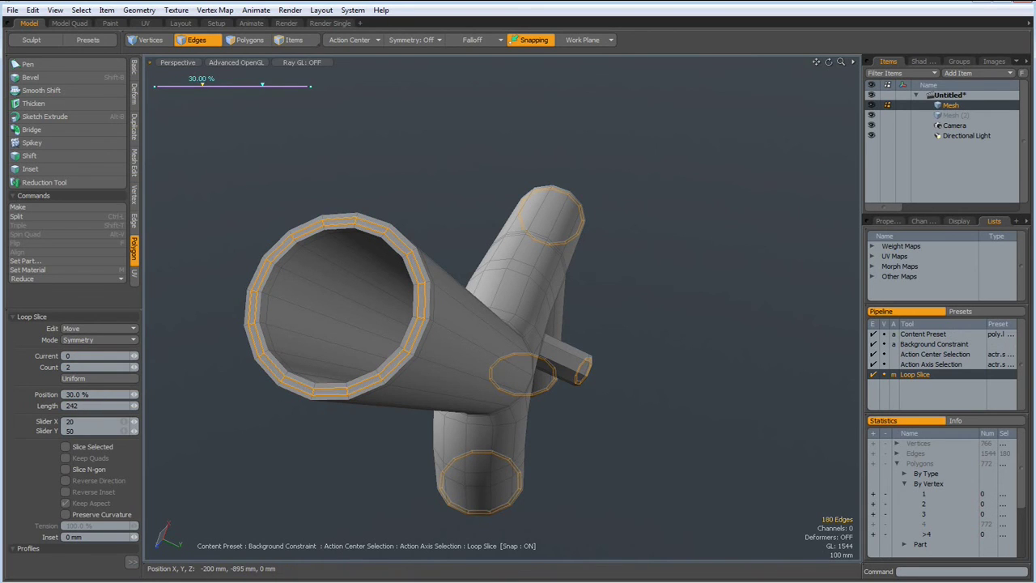
drag(134, 394, 117, 394)
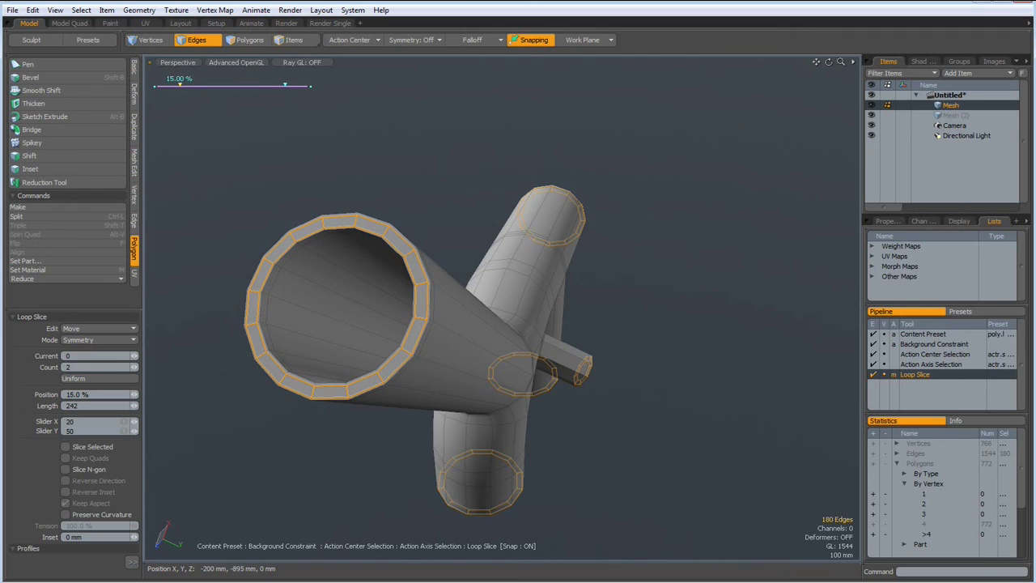
key(q)
click(670, 386)
Step: Turn on subdivision for the thickened pipe mesh and view its rims and junctions
alt+drag(720, 363, 357, 398)
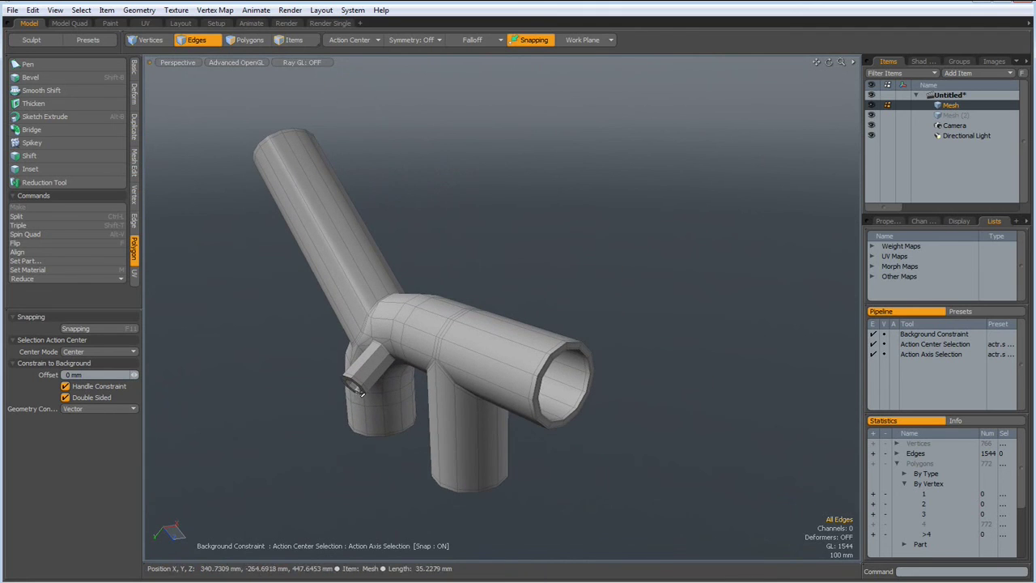
alt+drag(359, 391, 319, 396)
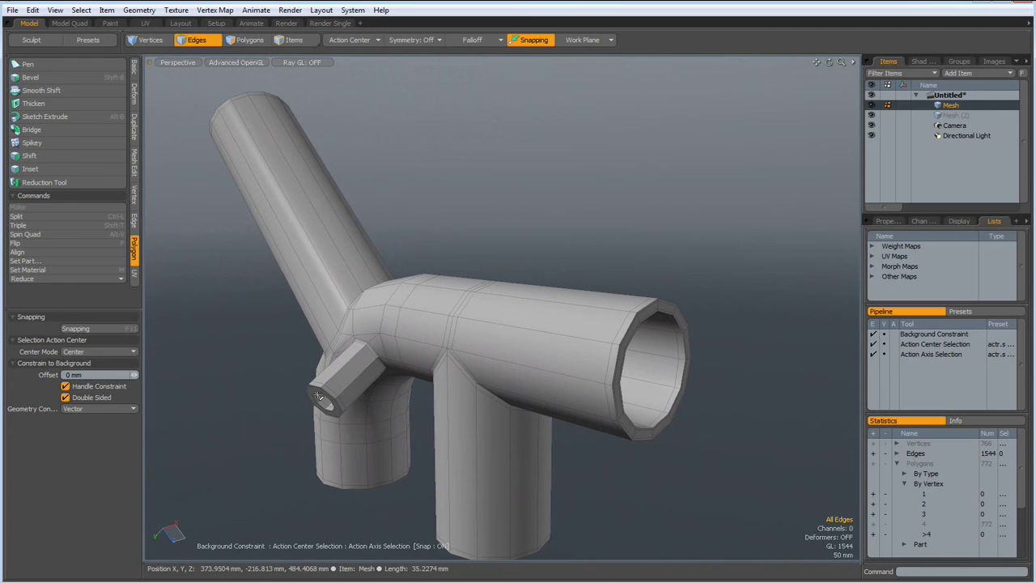
alt+drag(340, 416, 351, 418)
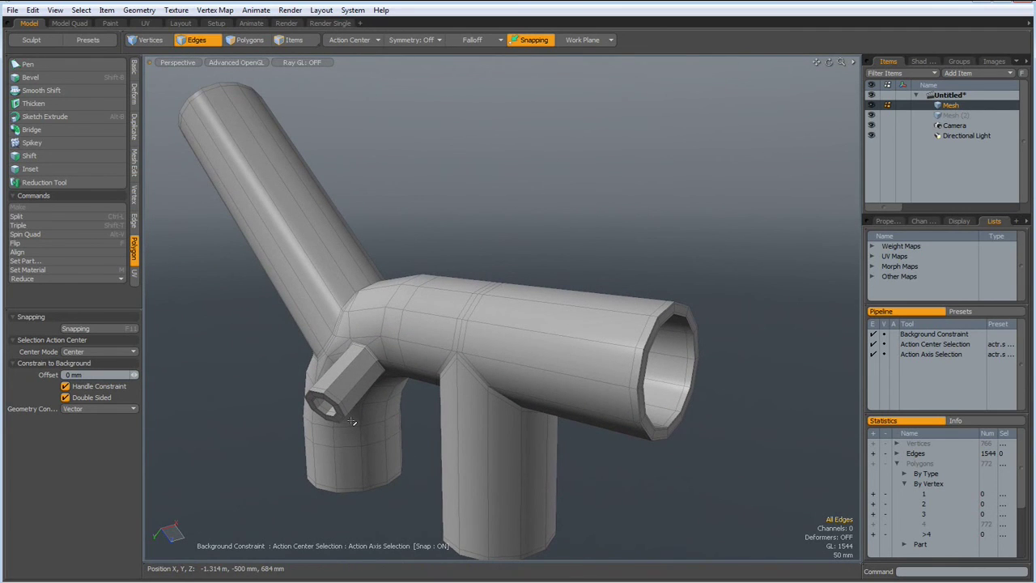
key(Tab)
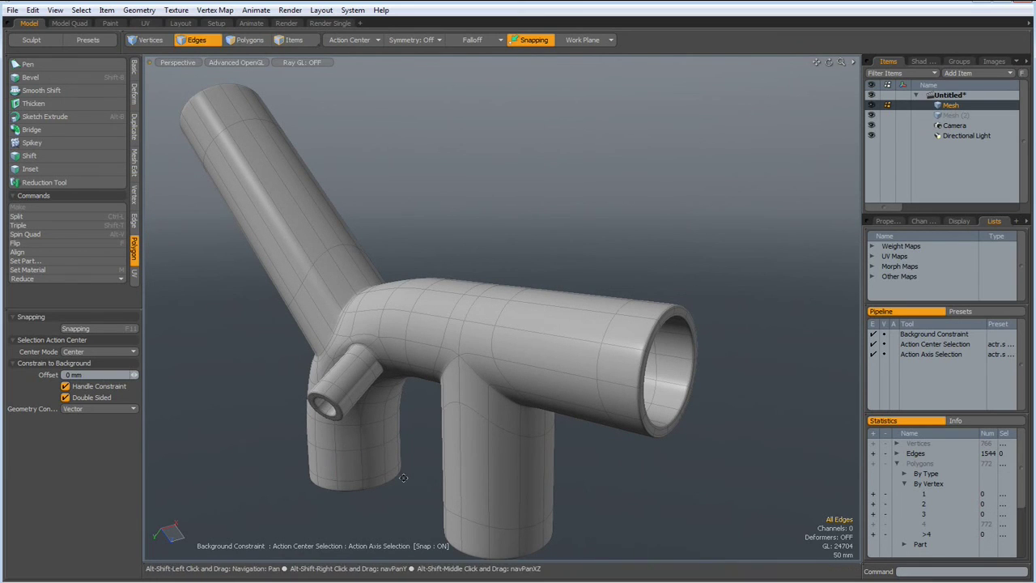
alt+shift+drag(404, 478, 390, 471)
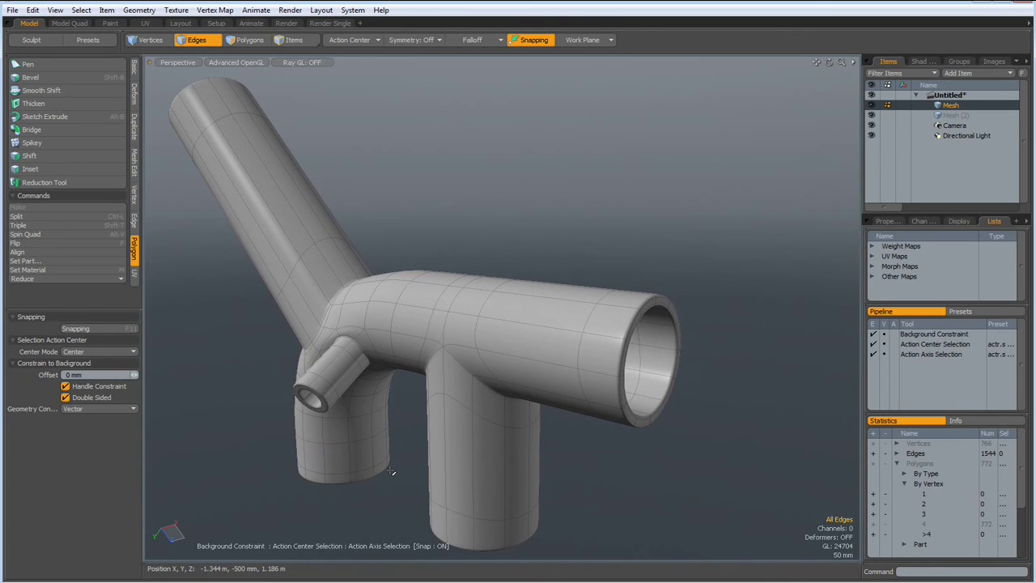